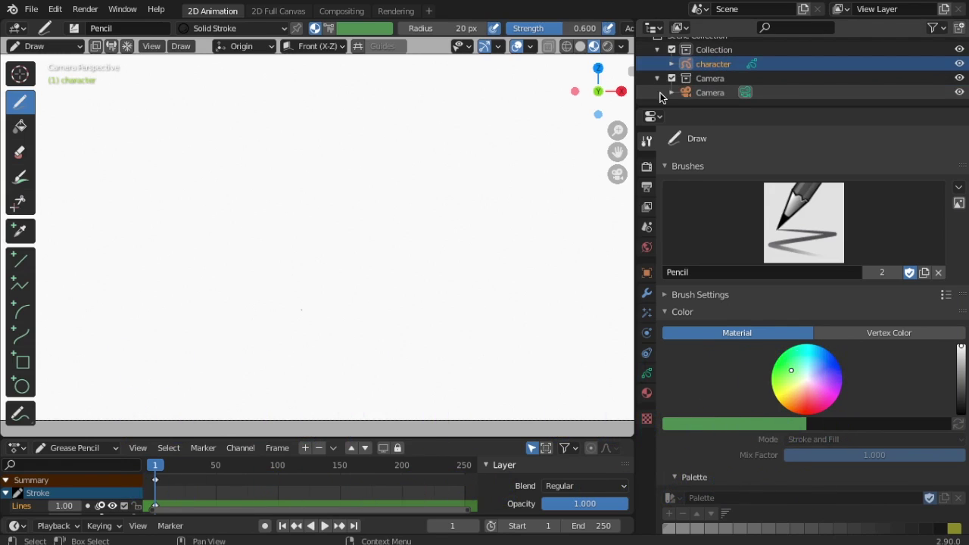
Step: Split the Properties editor horizontally into two stacked editors of similar height
right_click(636, 311)
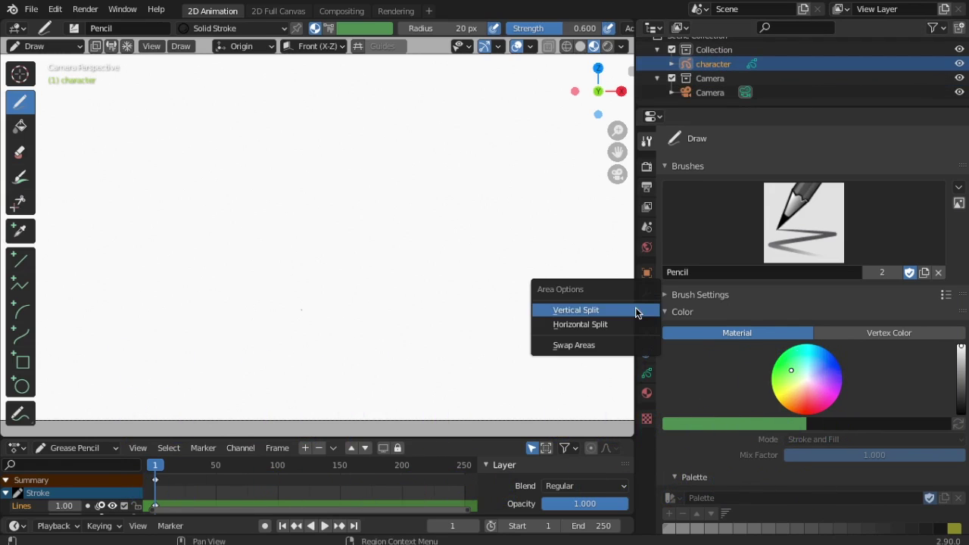
left_click(587, 324)
left_click(698, 253)
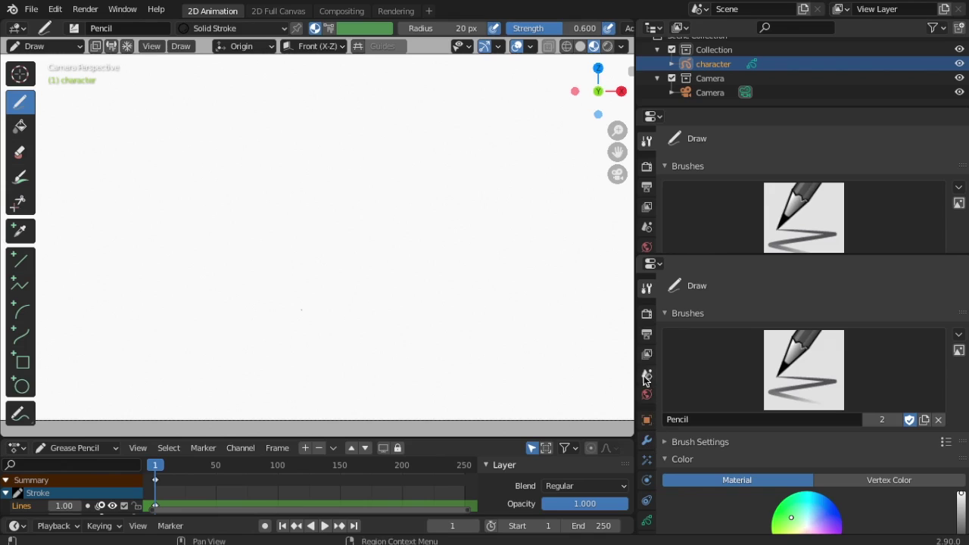
Step: Show the character's object data properties in the upper Properties editor and its material properties in the lower one
scroll(651, 208, "down", 10)
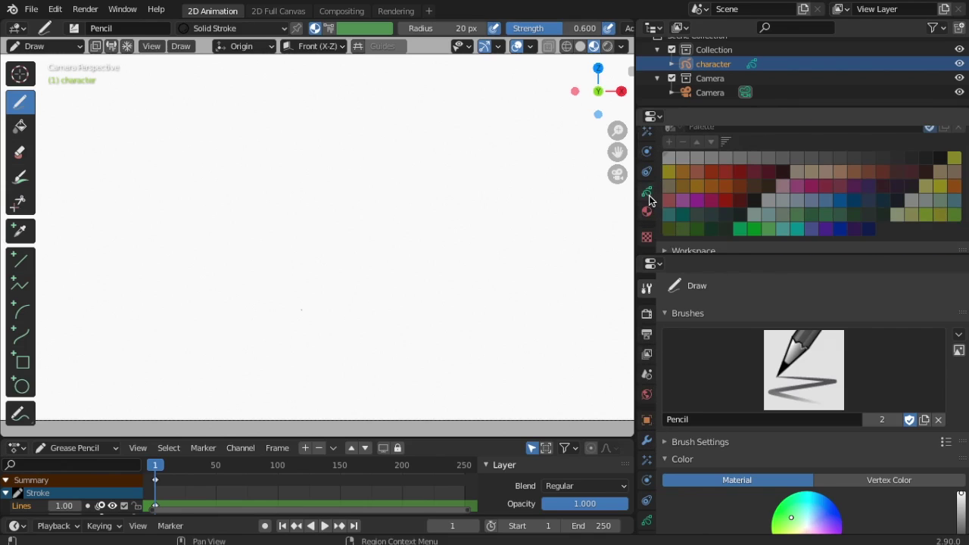
left_click(647, 191)
scroll(685, 390, "down", 7)
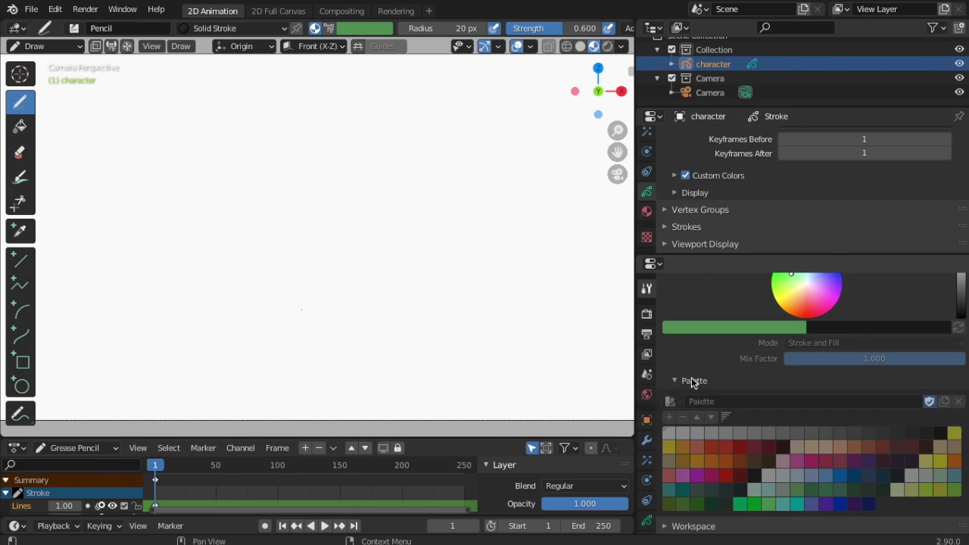
scroll(647, 484, "down", 3)
left_click(646, 492)
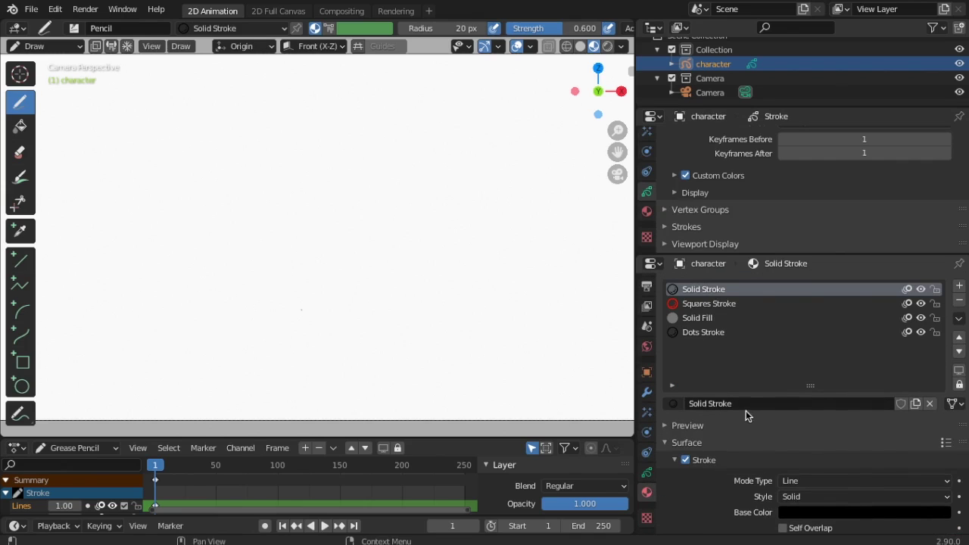
Step: Remove all existing materials from the character: Dots Stroke, Solid Fill, Squares Stroke and Solid Stroke
left_click(704, 332)
left_click(959, 300)
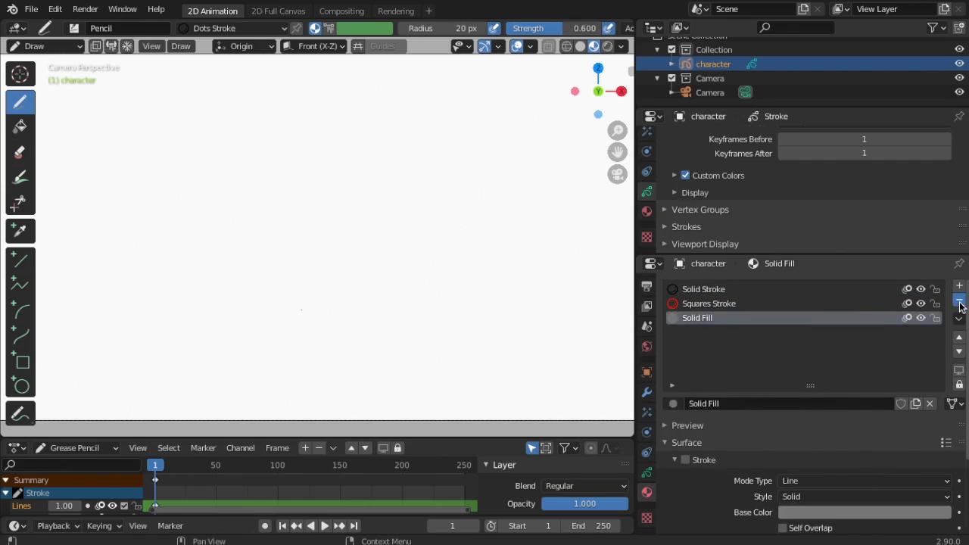
left_click(959, 301)
left_click(959, 301)
left_click(959, 302)
Step: Enlarge the layers editor, rename the Lines layer as Arm_R and delete the Fills layer
left_click_drag(772, 254, 795, 475)
scroll(802, 318, "up", 5)
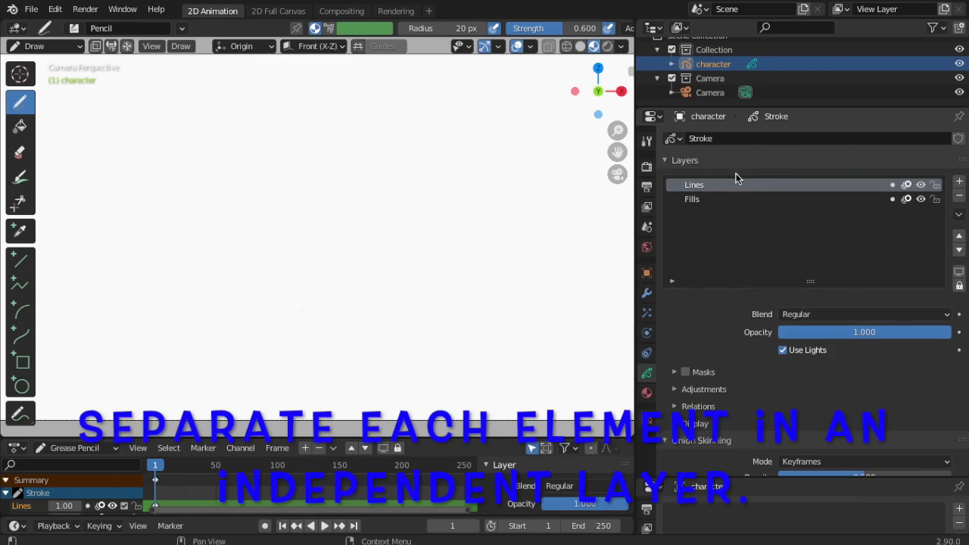
double_click(713, 184)
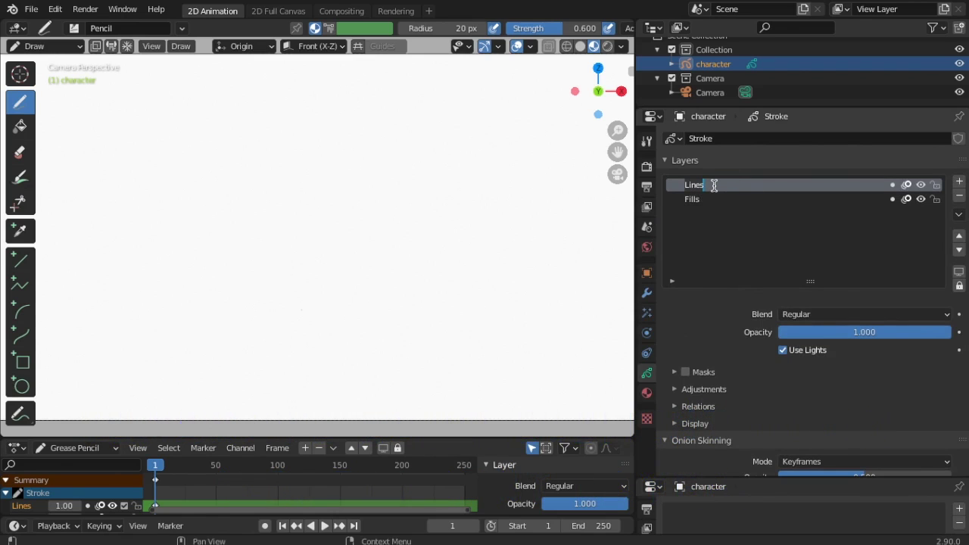
key("BackSpace")
type("Arm")
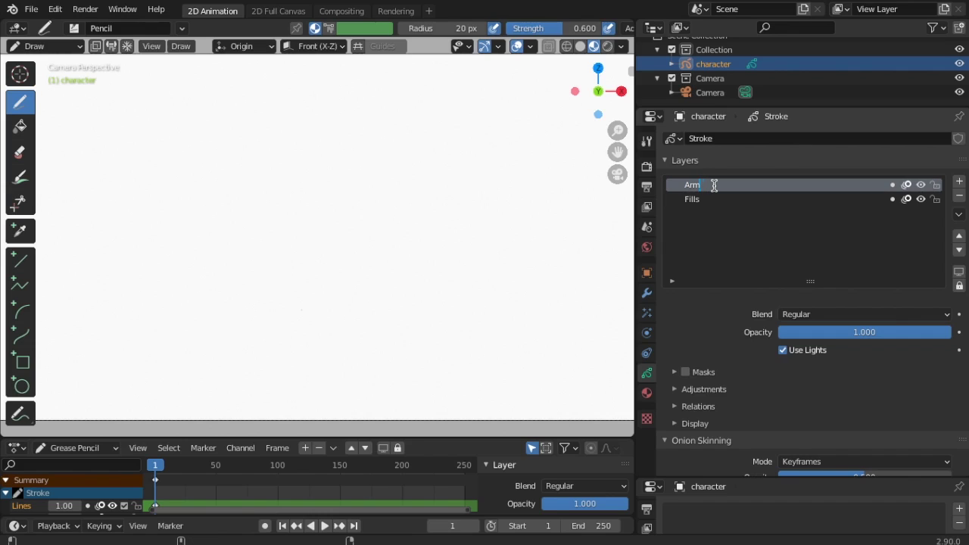
type("_R")
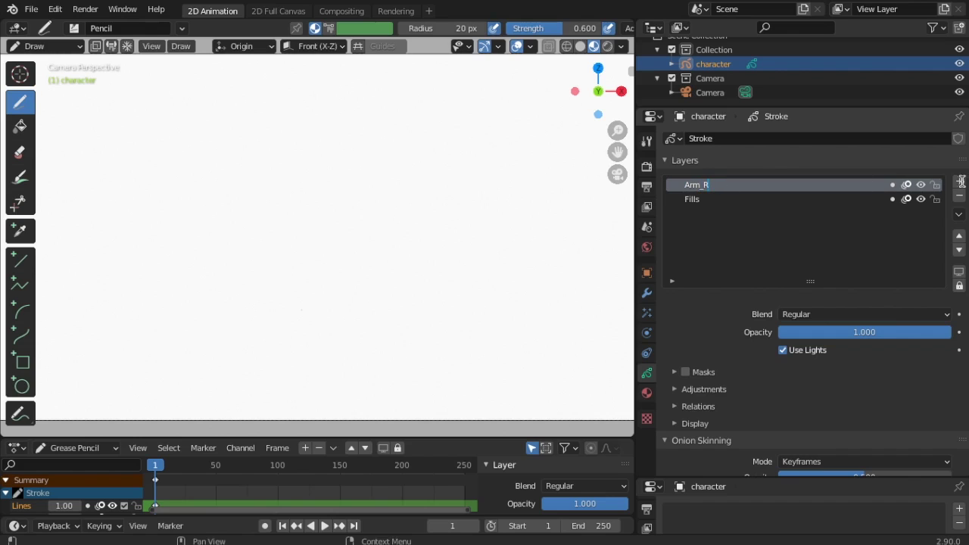
key("Return")
left_click(720, 198)
left_click(958, 195)
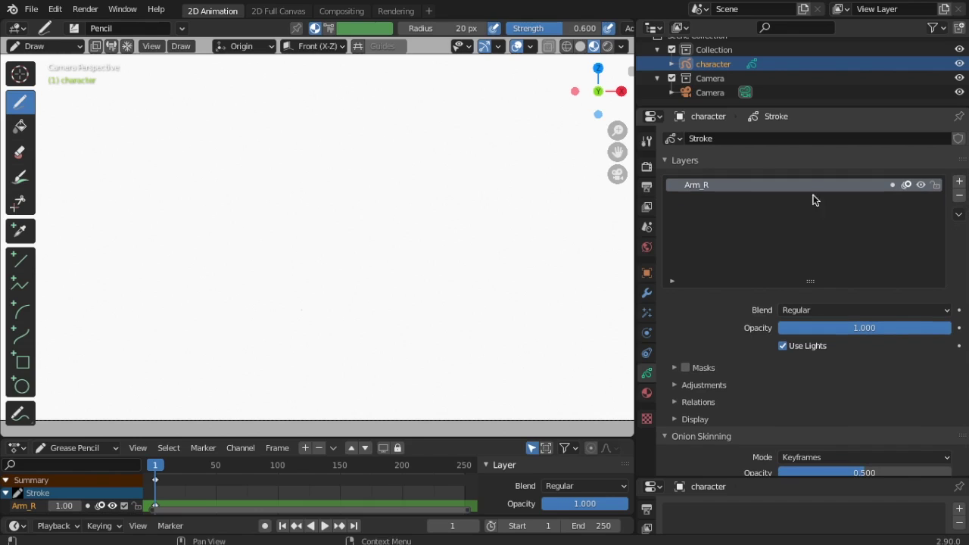
Step: Add a grease pencil layer above Arm_R and name it Arm_L, widening the properties area to show full layer names
left_click(959, 181)
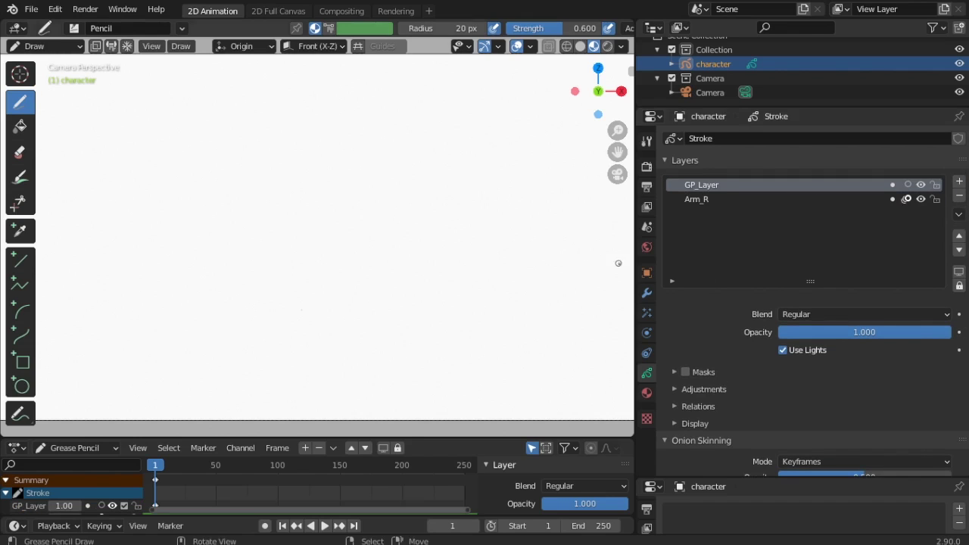
left_click_drag(635, 250, 383, 235)
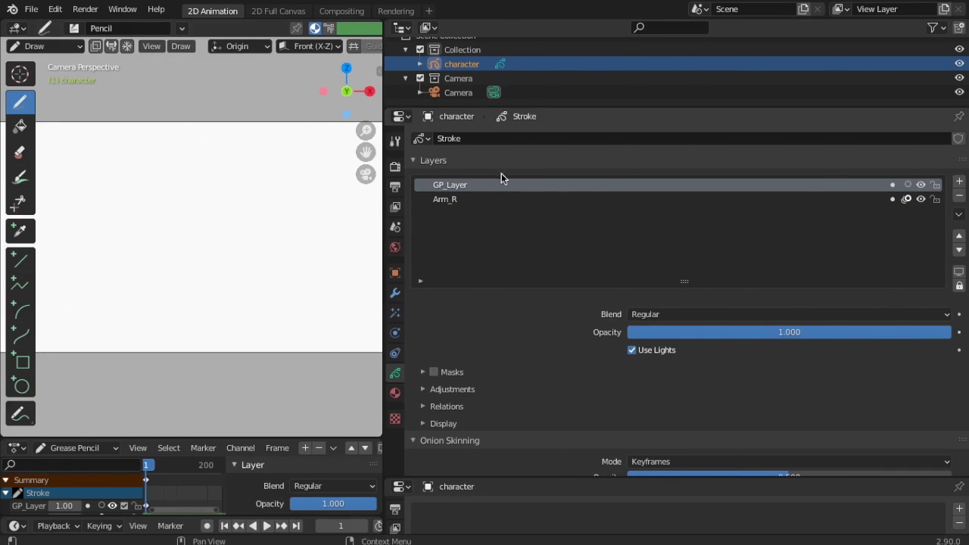
double_click(463, 186)
type("Arm")
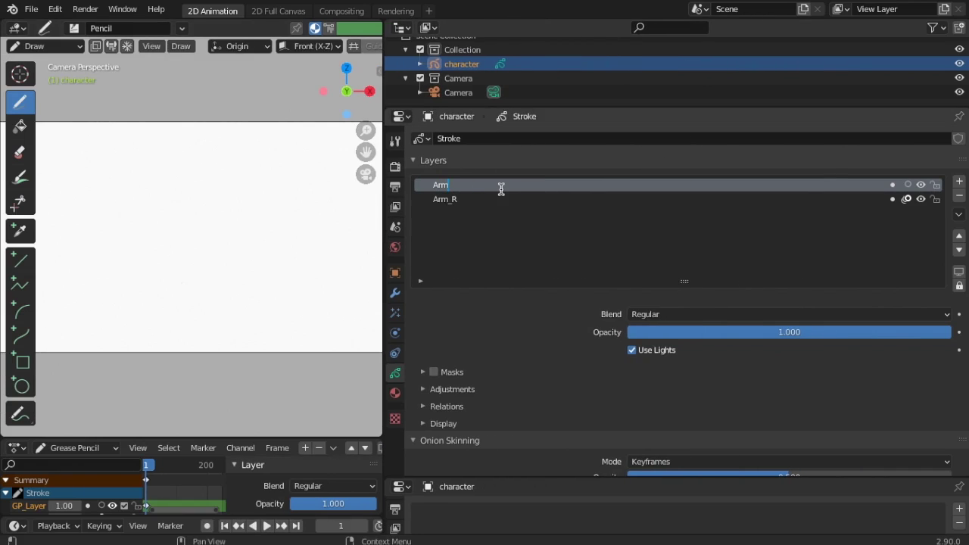
type("_L")
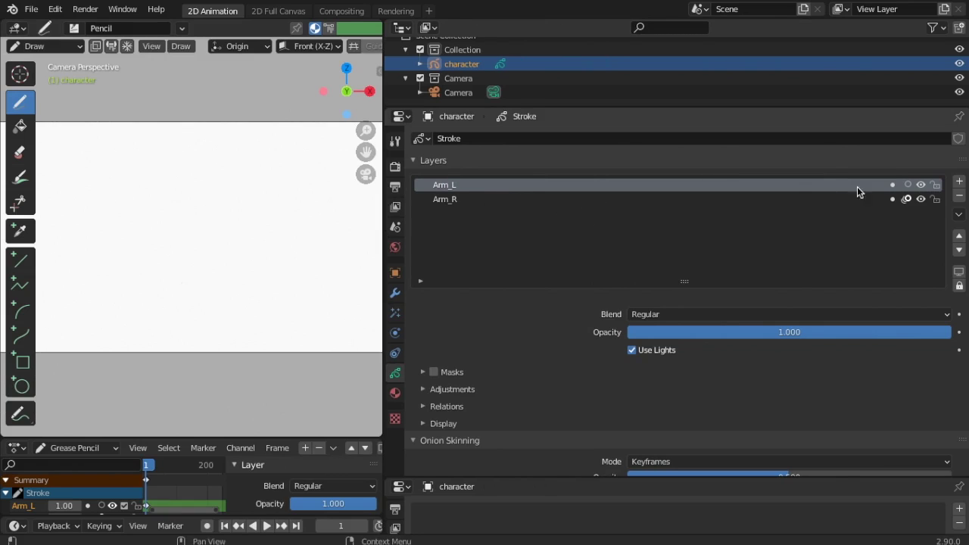
Step: Add another grease pencil layer above Arm_L and name it Torso
left_click(959, 182)
double_click(469, 185)
type("T")
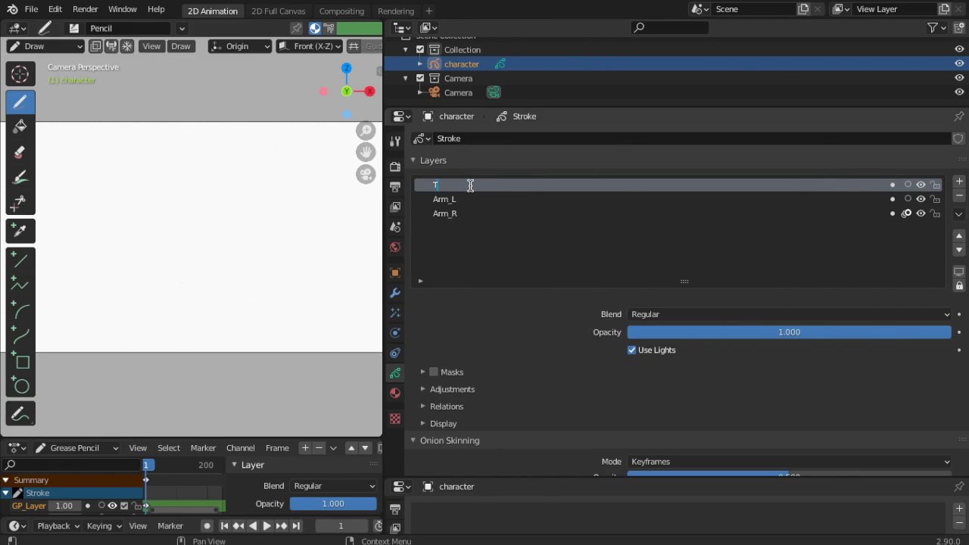
type("orso")
key("Return")
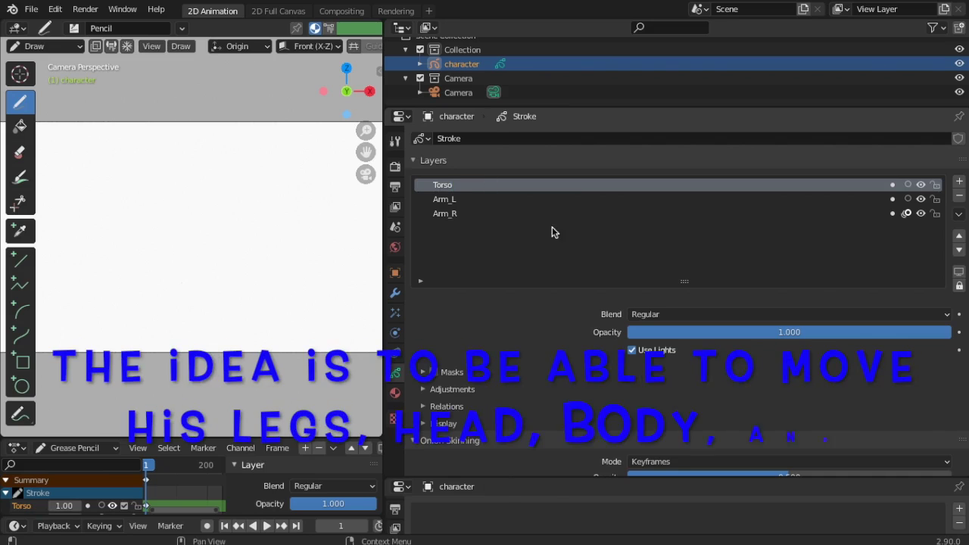
Step: Add two grease pencil layers above Torso, named back_hair and front_hair
left_click(959, 182)
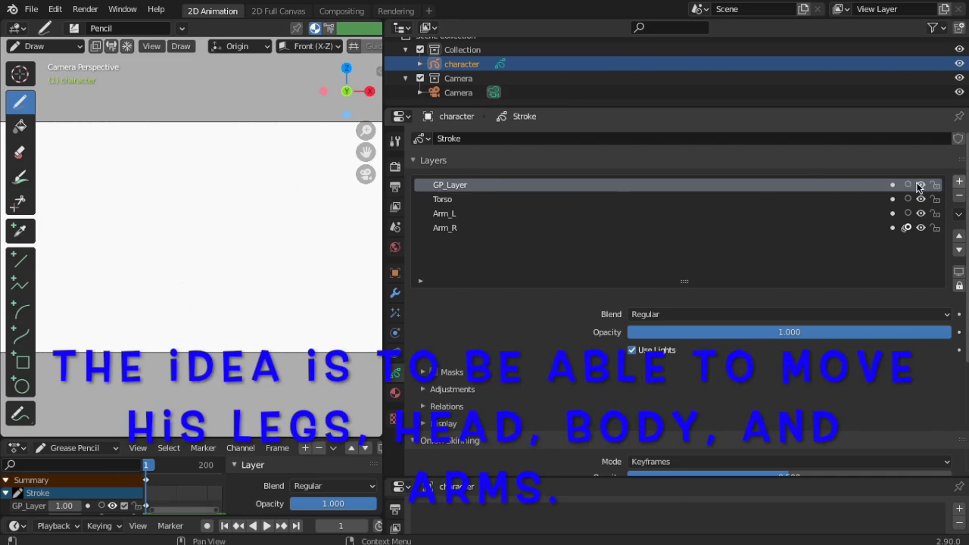
double_click(463, 185)
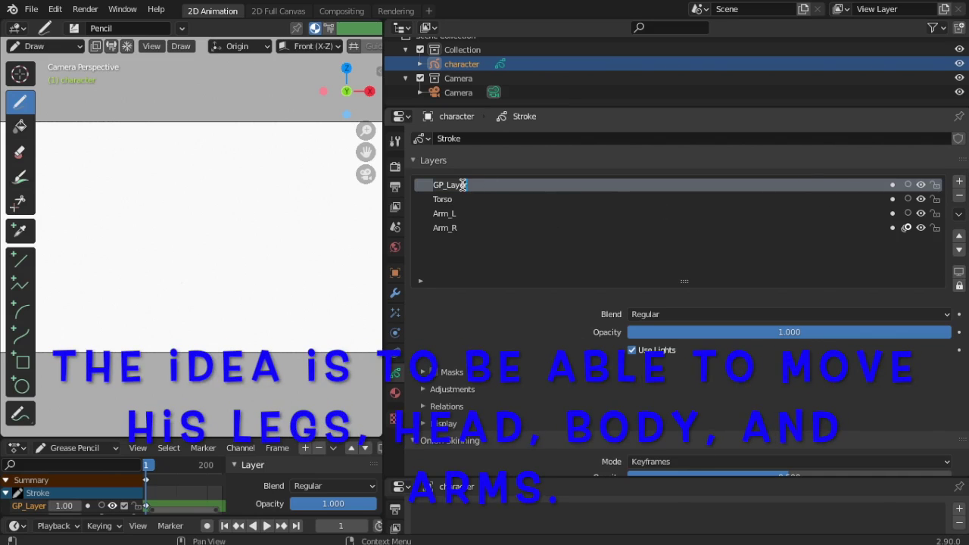
type("back_hair")
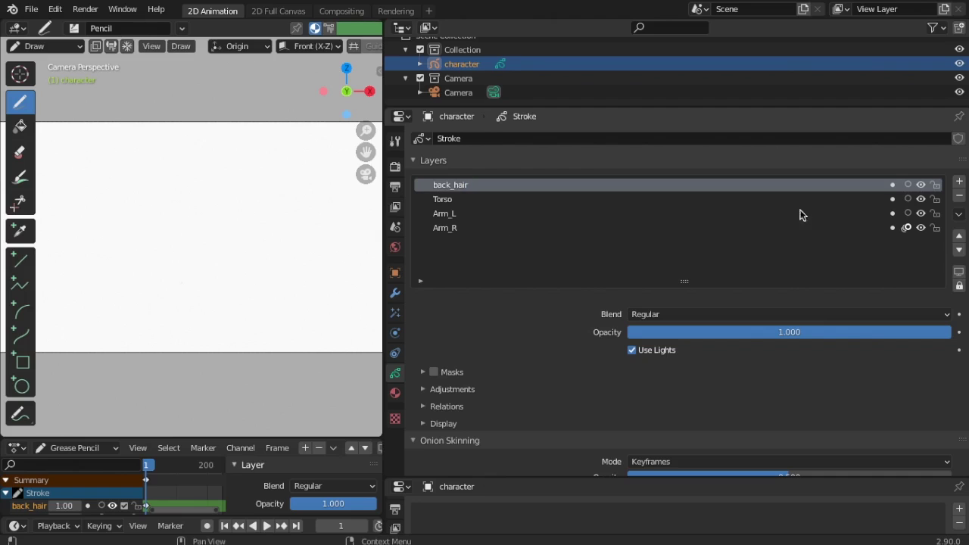
left_click(959, 182)
double_click(439, 187)
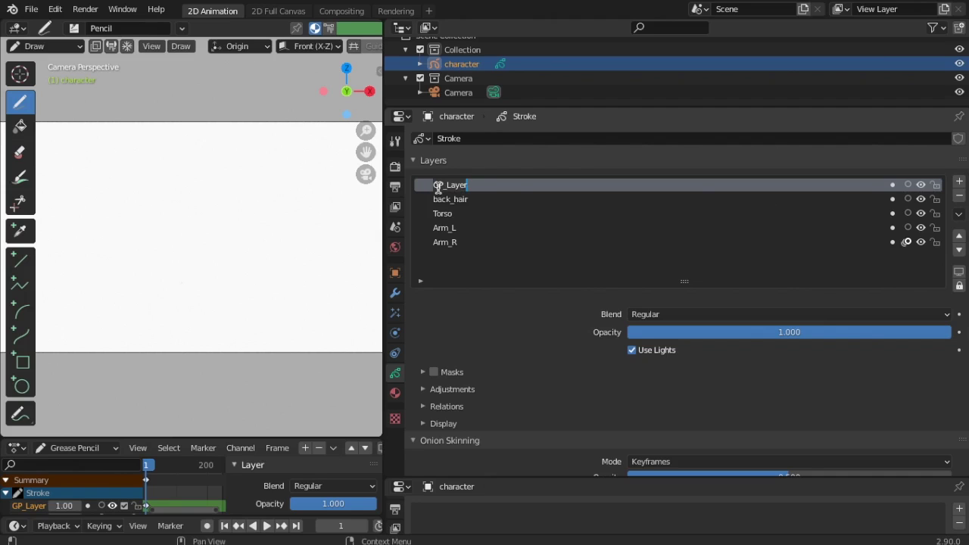
type("faont_hair")
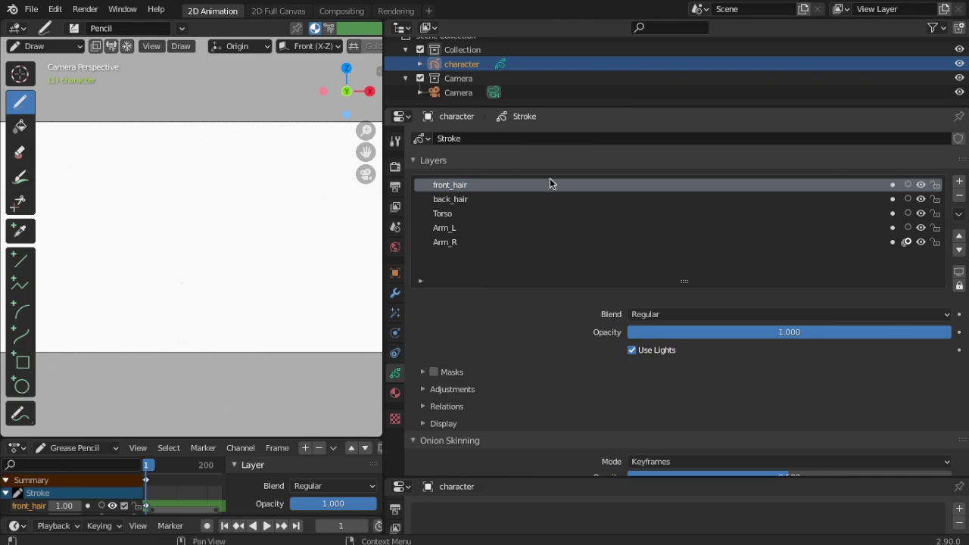
Step: Add a grease pencil layer above front_hair and name it head
left_click(959, 181)
double_click(459, 187)
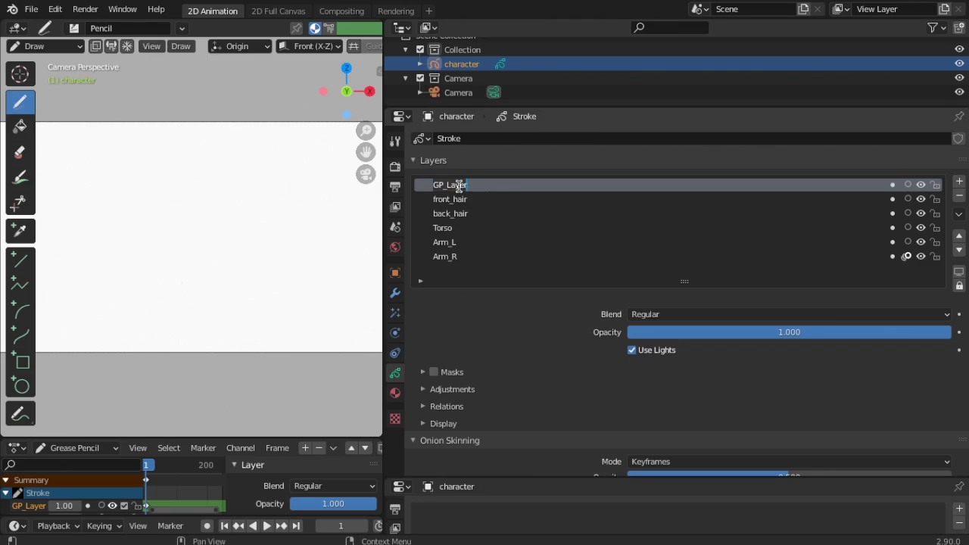
type("head")
key("Return")
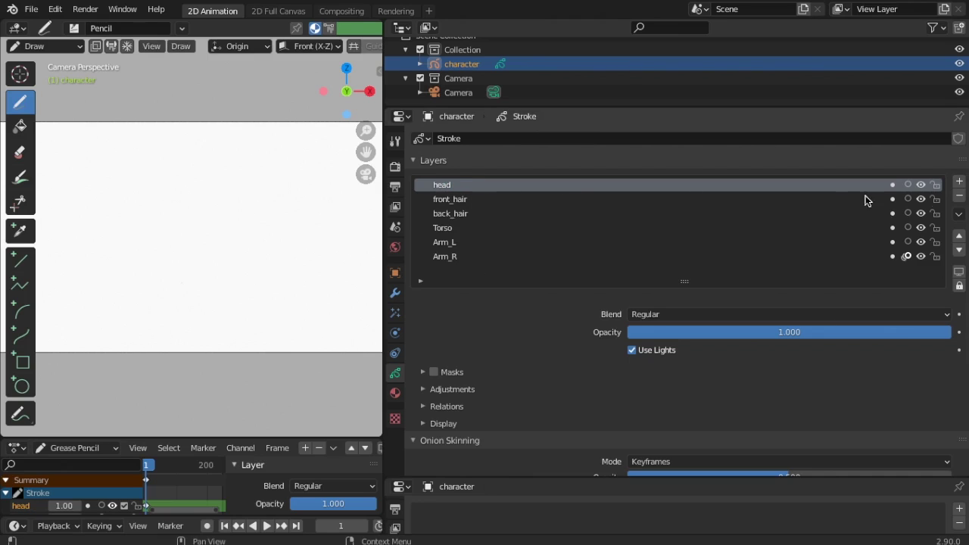
Step: Add two grease pencil layers above head, named leg_R and leg_L
left_click(958, 184)
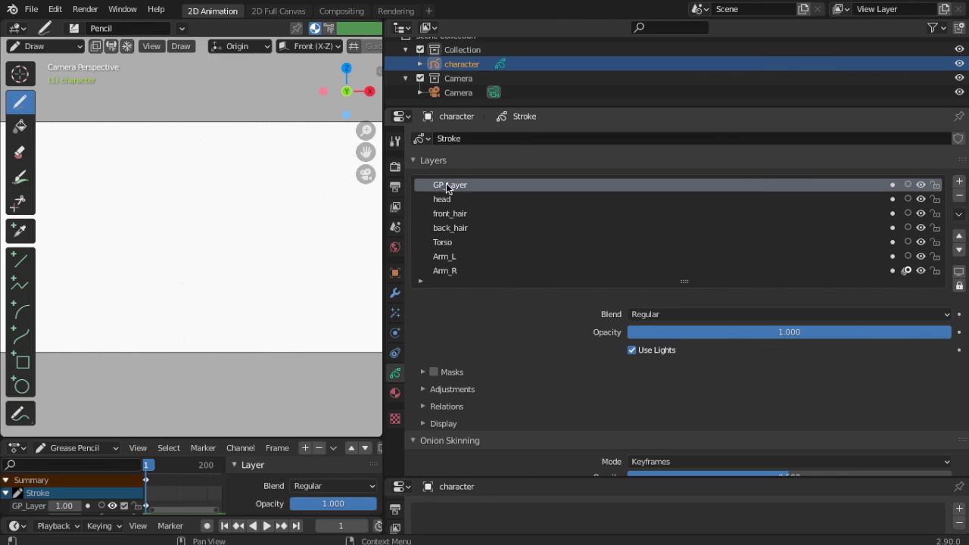
double_click(449, 185)
type("le")
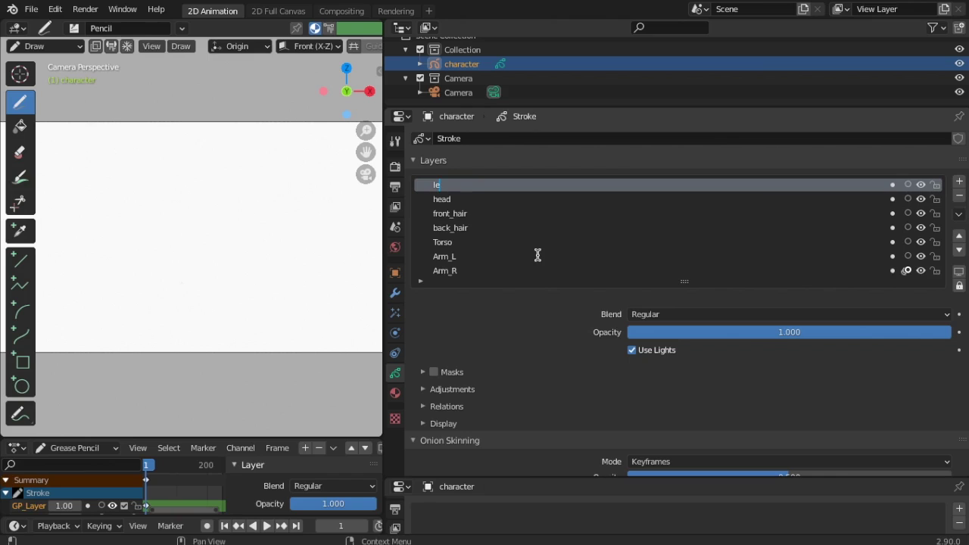
type("g_R")
left_click(958, 181)
double_click(454, 186)
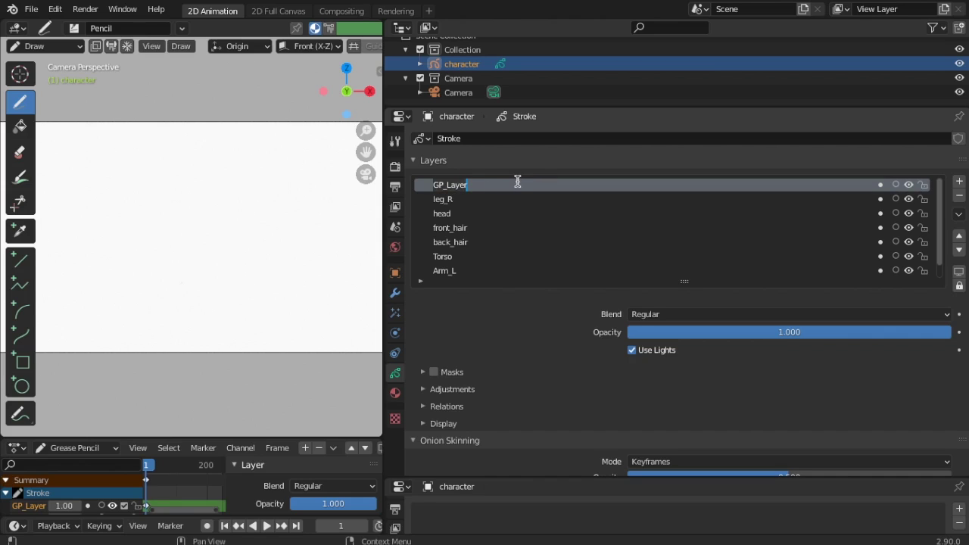
type("leg_L")
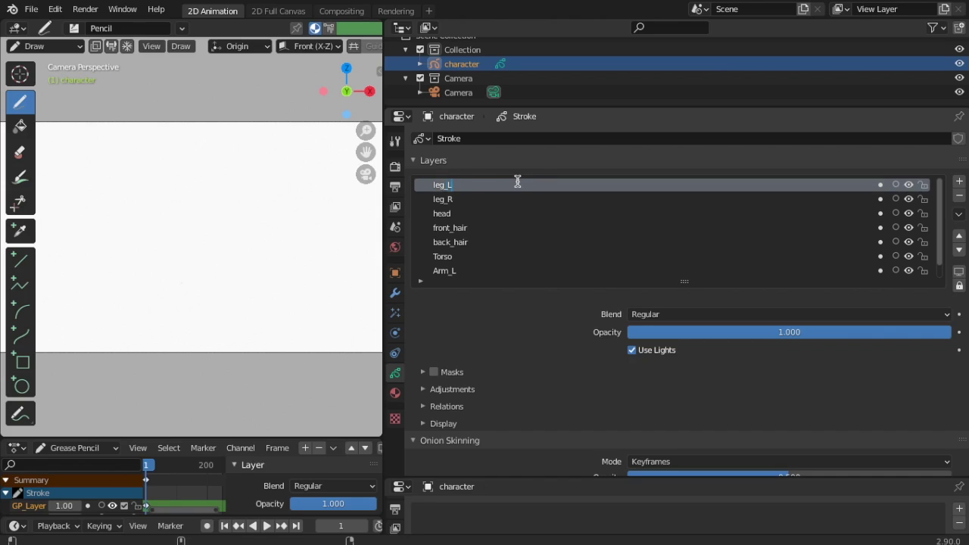
key("Return")
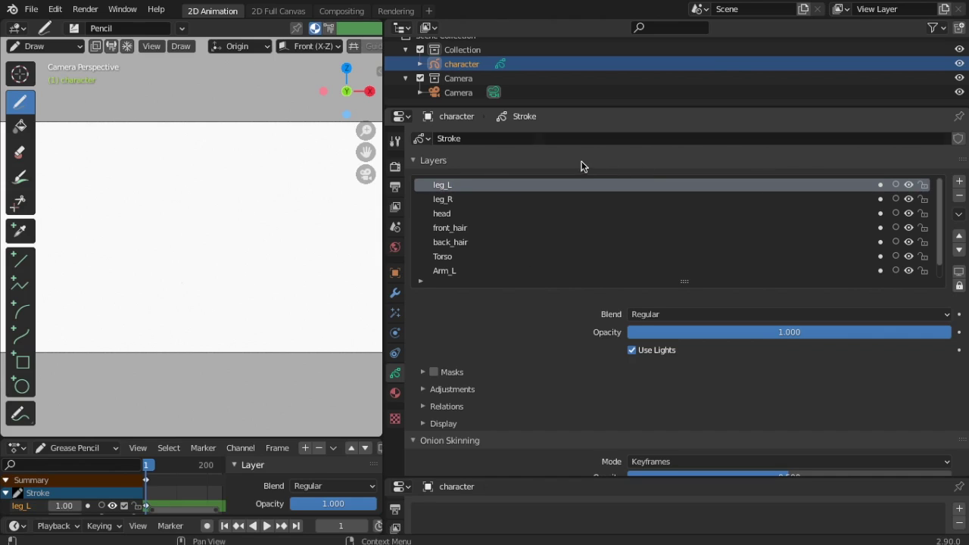
Step: Widen the drawing viewport by narrowing the properties area, and enlarge the lower material properties editor
scroll(491, 208, "down", 1)
scroll(504, 209, "up", 1)
left_click_drag(383, 210, 800, 156)
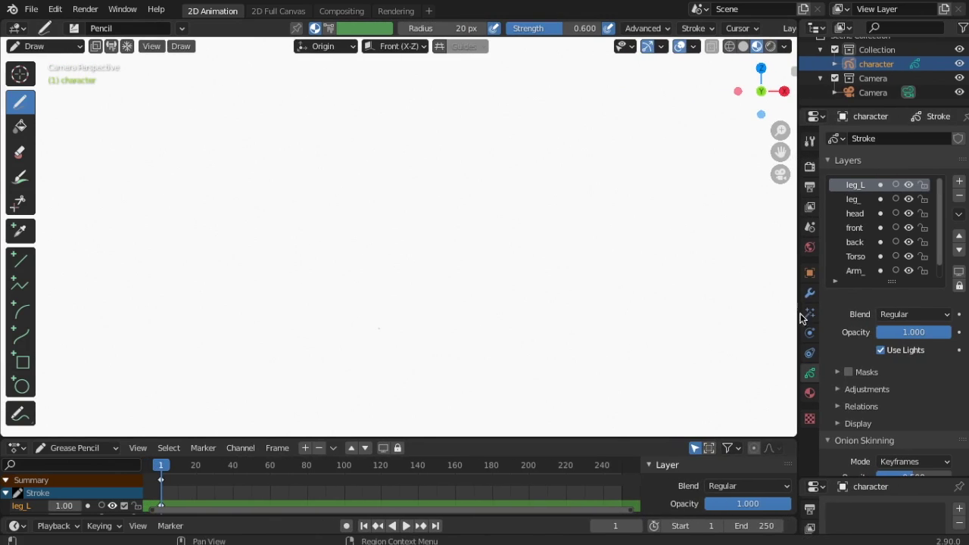
scroll(851, 443, "down", 2)
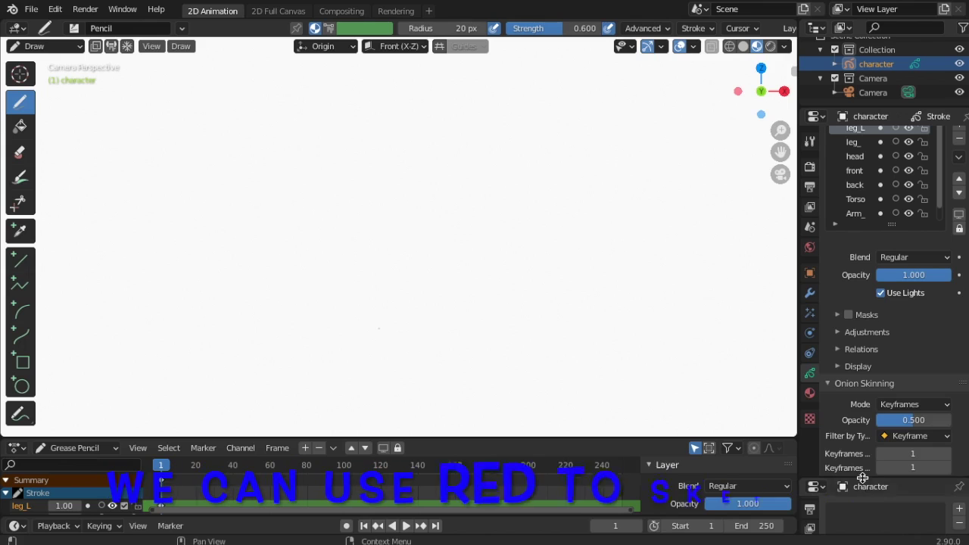
left_click_drag(841, 480, 840, 309)
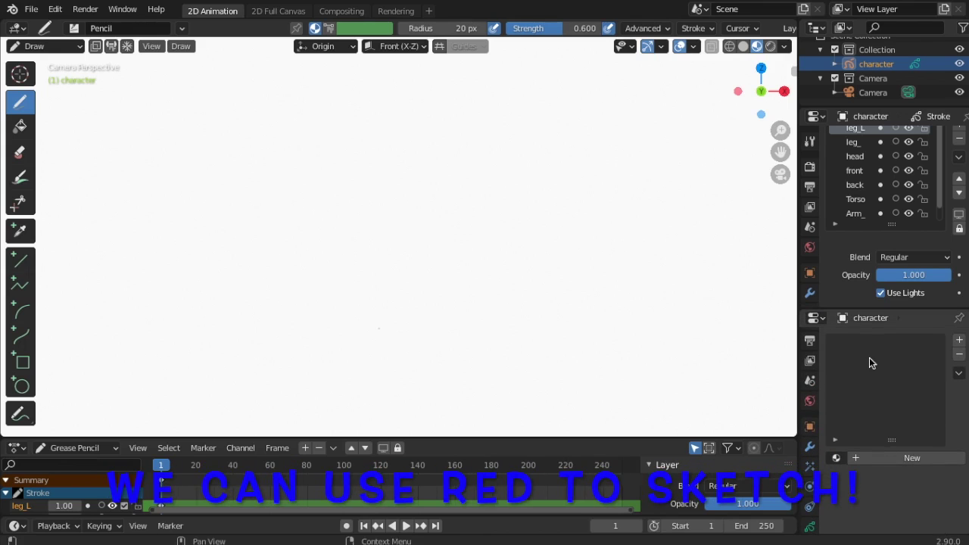
Step: Add a new material to the character and set its stroke base color to bright red
left_click(958, 340)
left_click(898, 457)
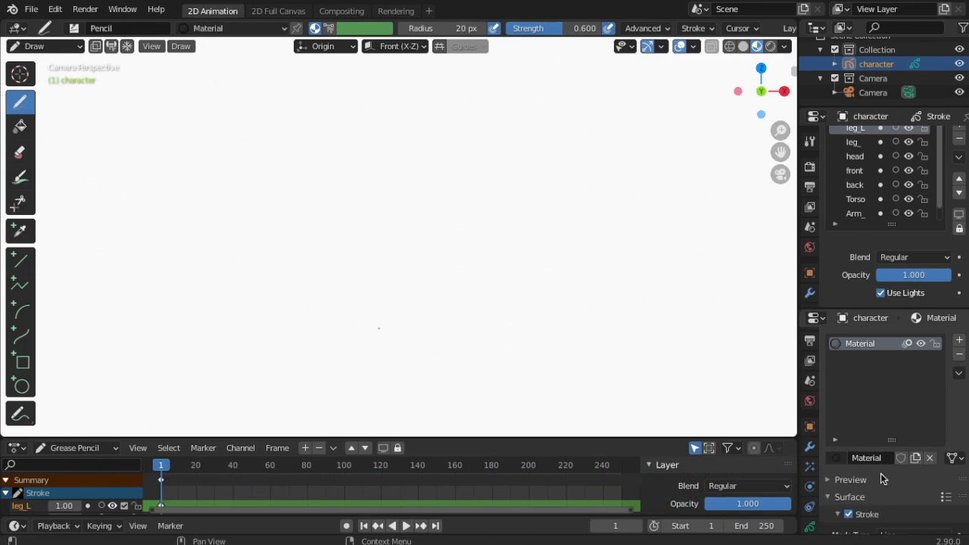
scroll(866, 421, "down", 5)
scroll(861, 427, "up", 3)
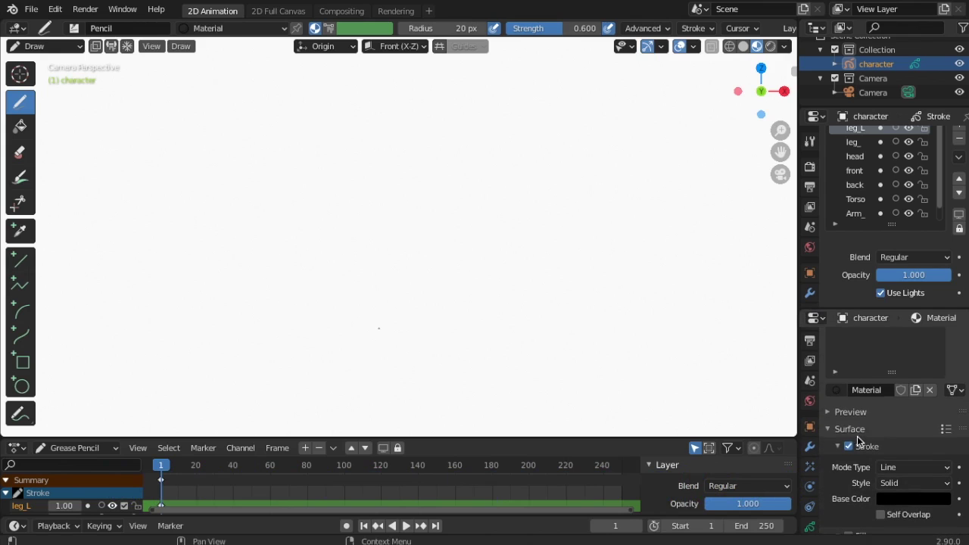
scroll(860, 439, "down", 2)
left_click(900, 441)
left_click_drag(942, 340, 939, 238)
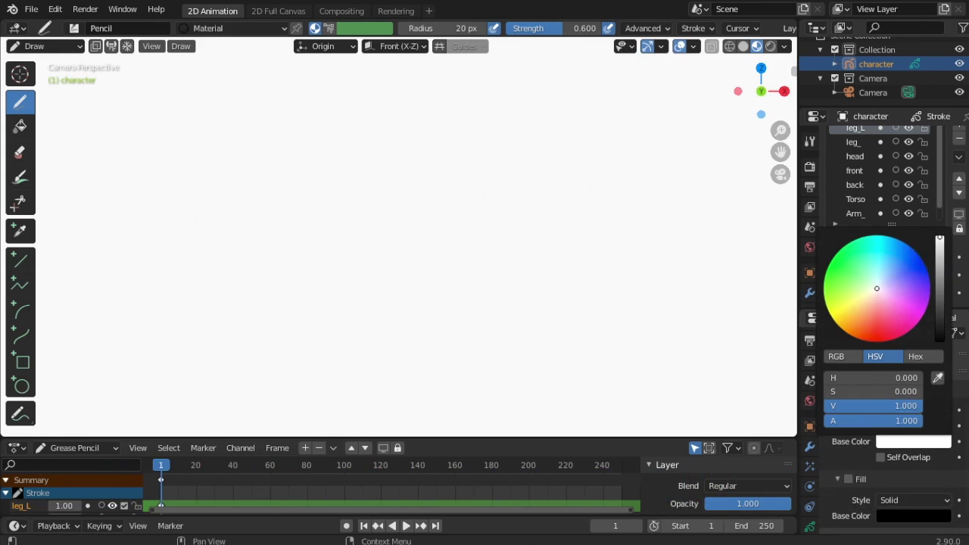
mouse_move(878, 293)
left_mouse_down()
mouse_move(879, 330)
mouse_move(883, 322)
mouse_move(866, 326)
mouse_move(878, 333)
left_mouse_up()
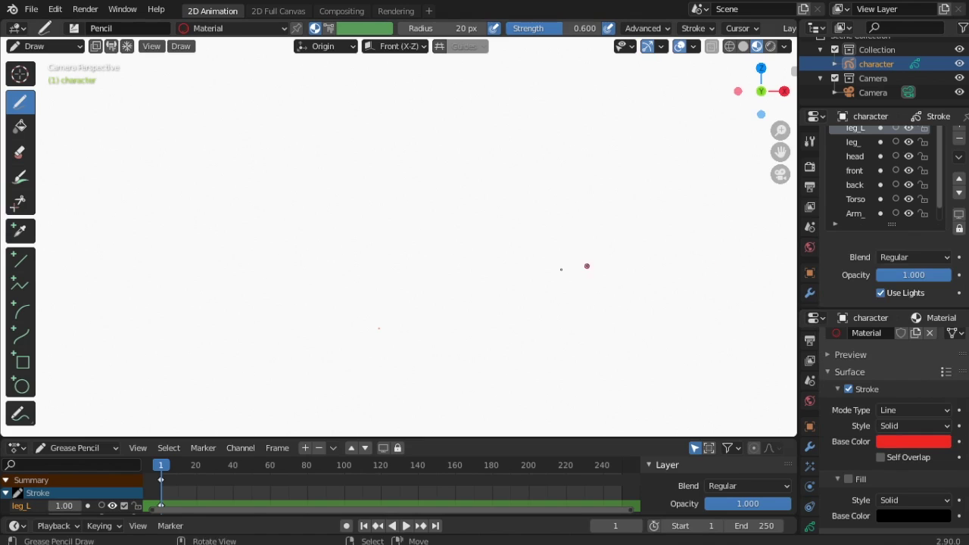
Step: Try the red material with a quick scribble, undo it, and save the file
mouse_move(139, 198)
left_mouse_down()
mouse_move(223, 191)
mouse_move(181, 205)
mouse_move(227, 210)
left_mouse_up()
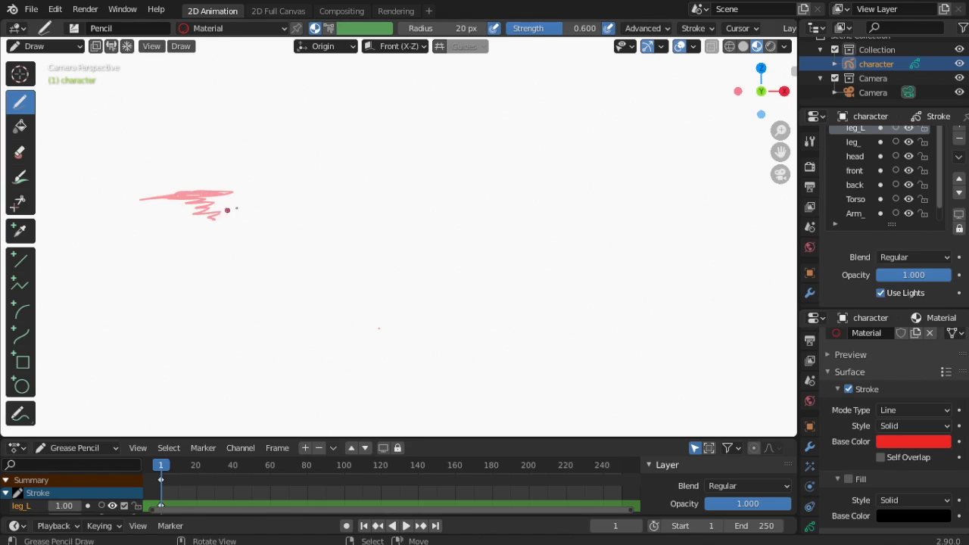
key("ctrl+z")
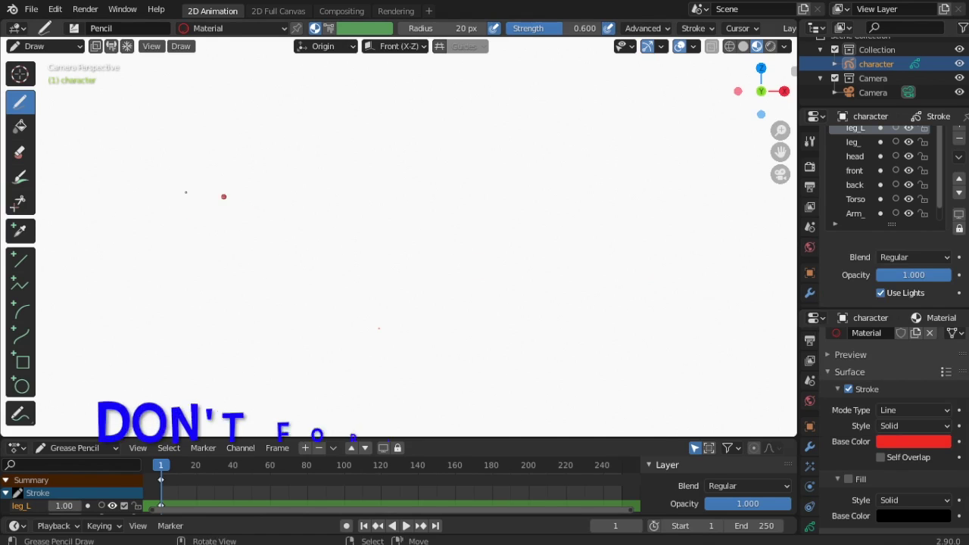
left_click(32, 9)
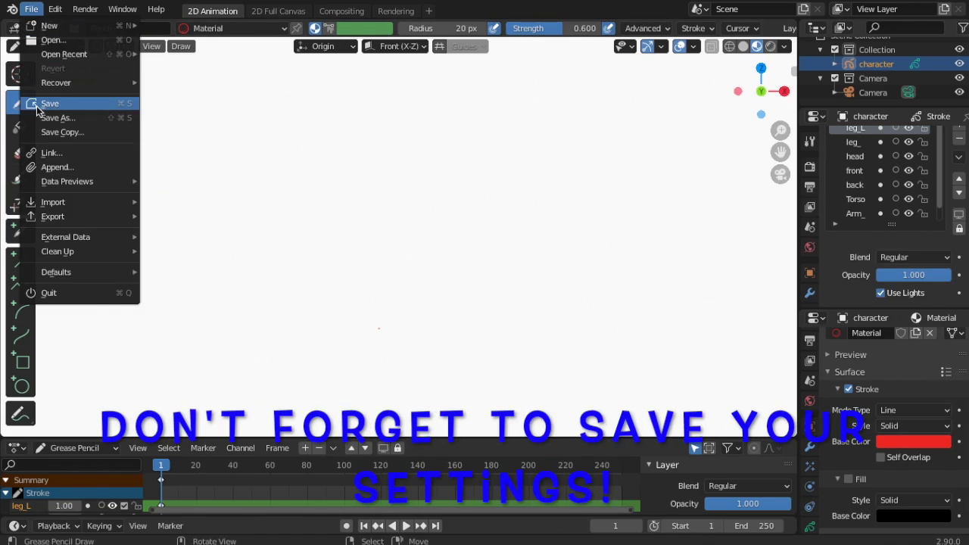
left_click(46, 102)
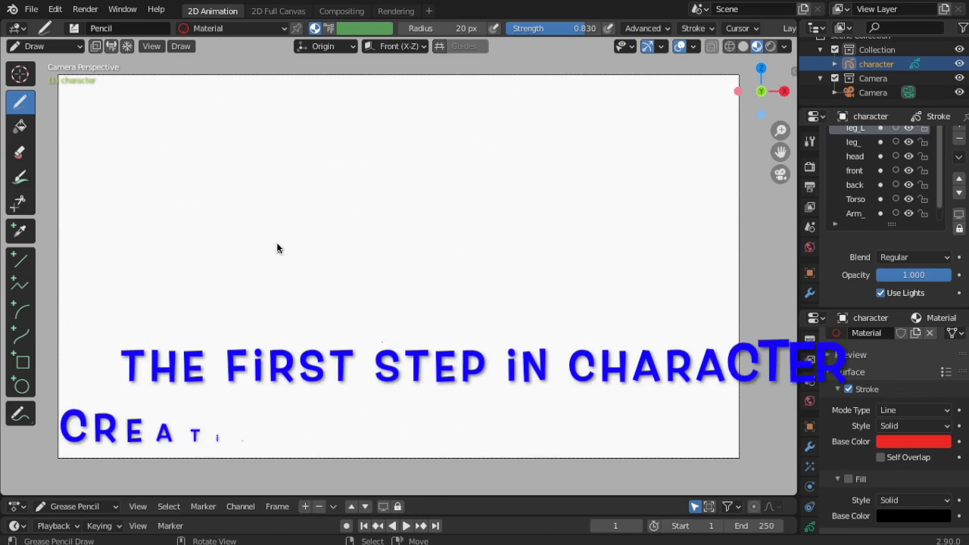
Step: Switch to Object Mode with the camera selected and turn on the camera's safe areas
left_click(872, 93)
left_click(74, 46)
left_click(51, 63)
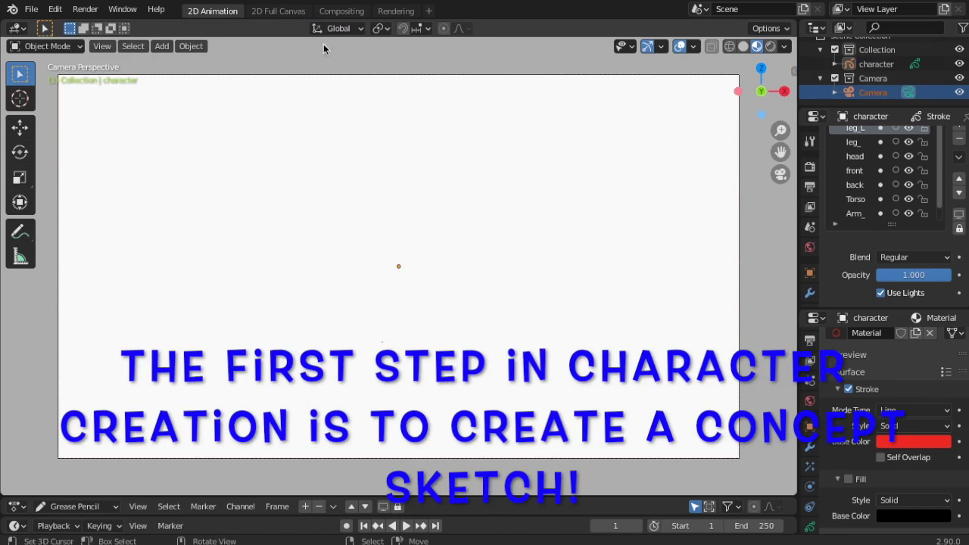
left_click(838, 294)
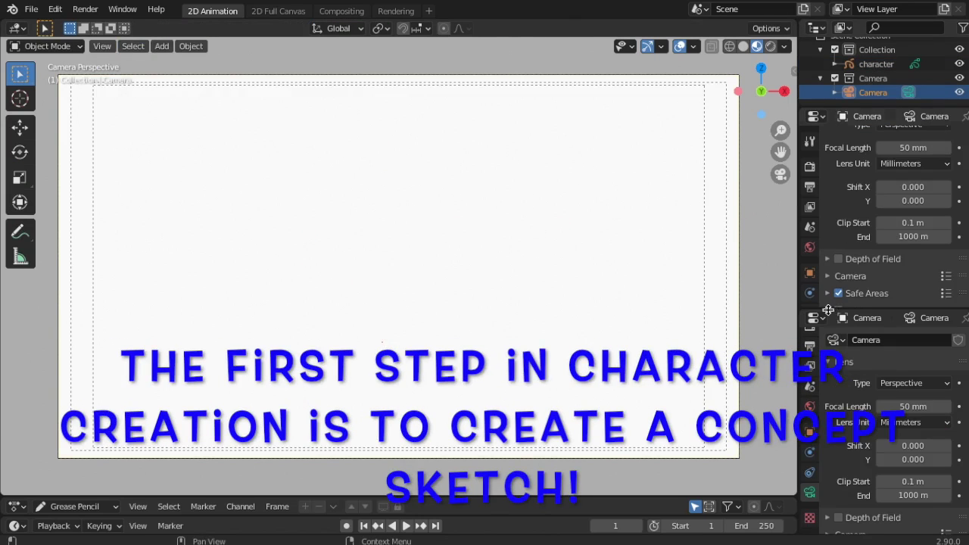
Step: Enlarge the camera properties area and enable the Center composition guide in the camera's viewport display
left_click_drag(843, 309, 840, 492)
scroll(955, 439, "down", 1)
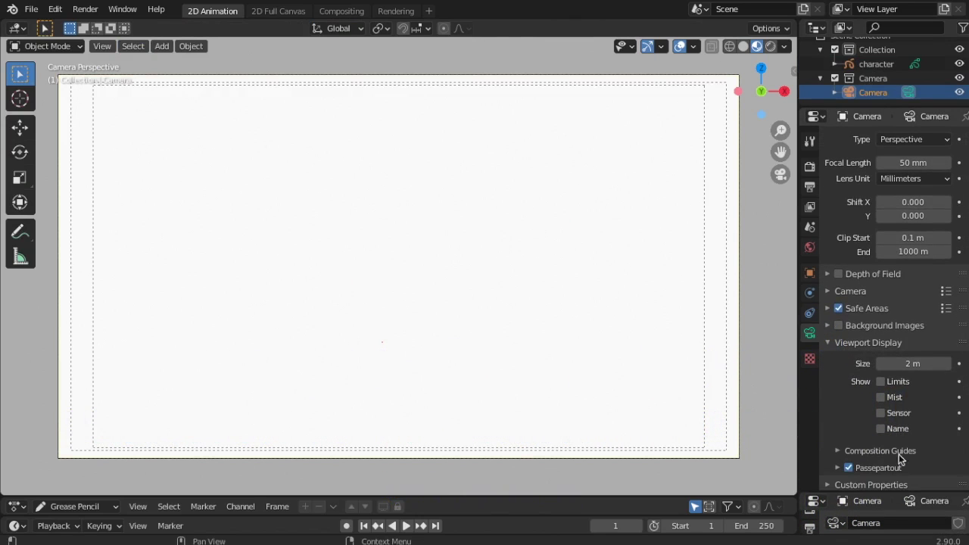
left_click(841, 451)
scroll(918, 389, "down", 4)
left_click(908, 384)
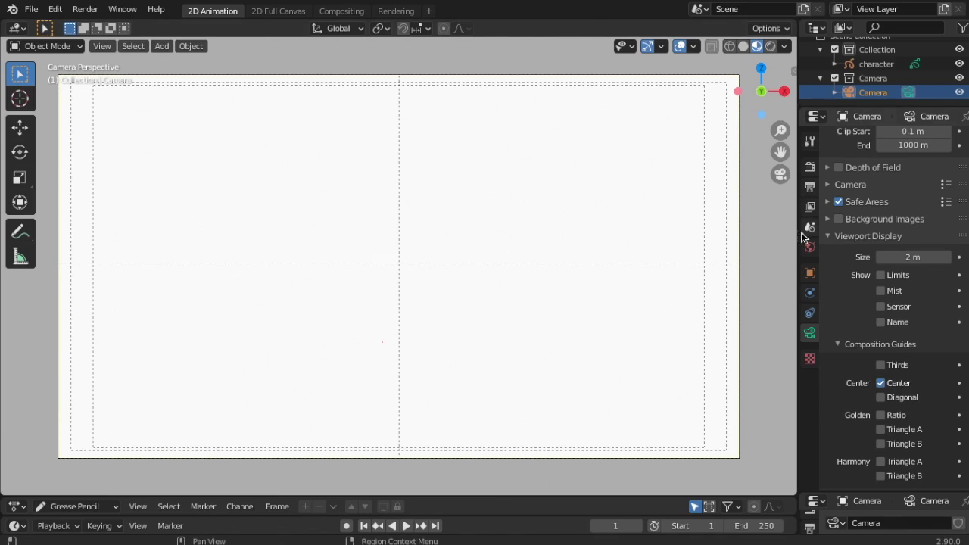
Step: Select the character object again, return to Draw mode, and bring its layer list into view
left_click(893, 66)
left_click(820, 78)
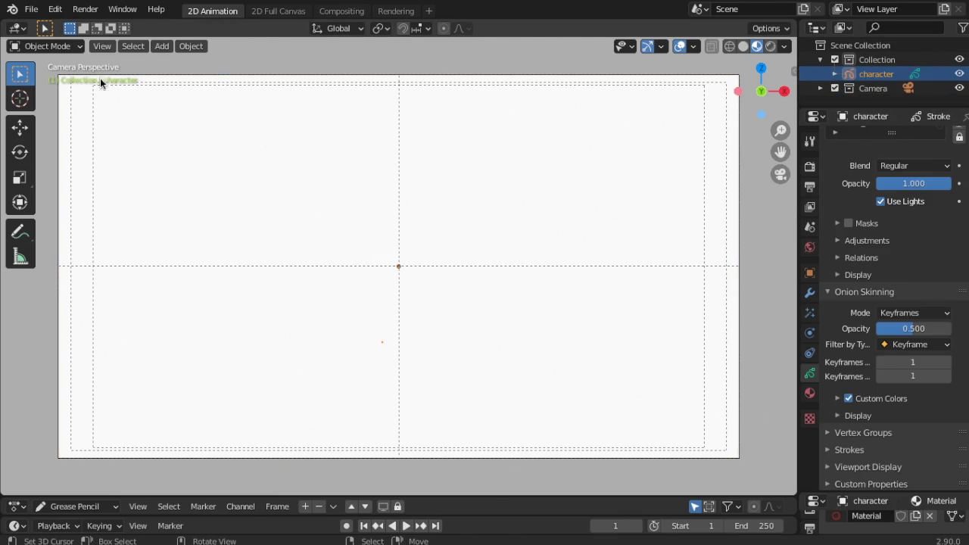
left_click(57, 46)
left_click(38, 110)
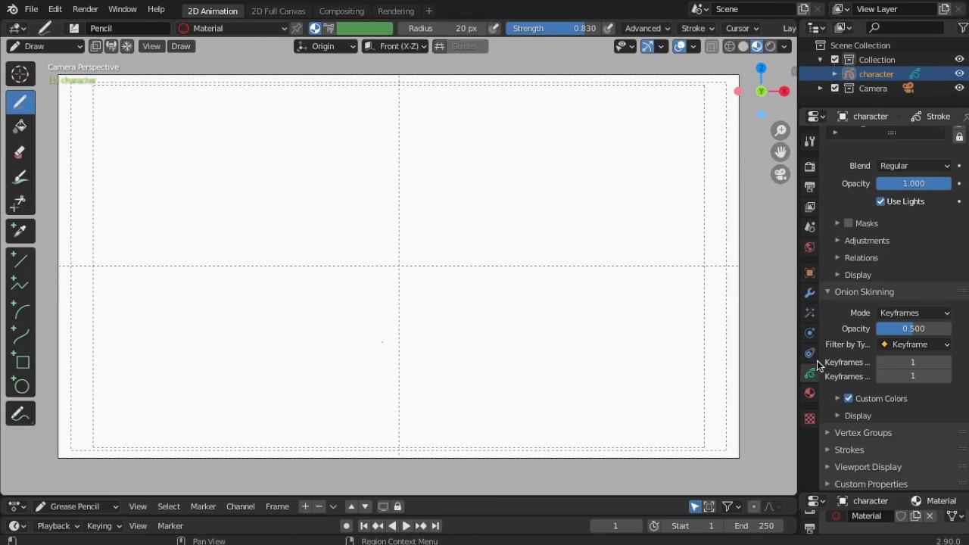
left_click_drag(864, 108, 863, 88)
scroll(870, 227, "up", 5)
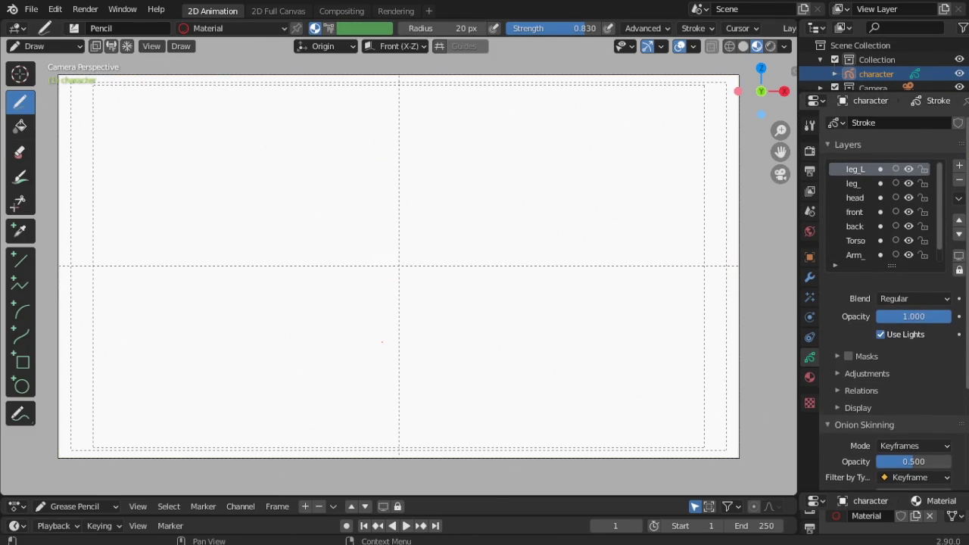
Step: On the head layer, sketch the head outline above the center guide with a flat top, straight sides, one ear and a narrow chin
left_click(832, 197)
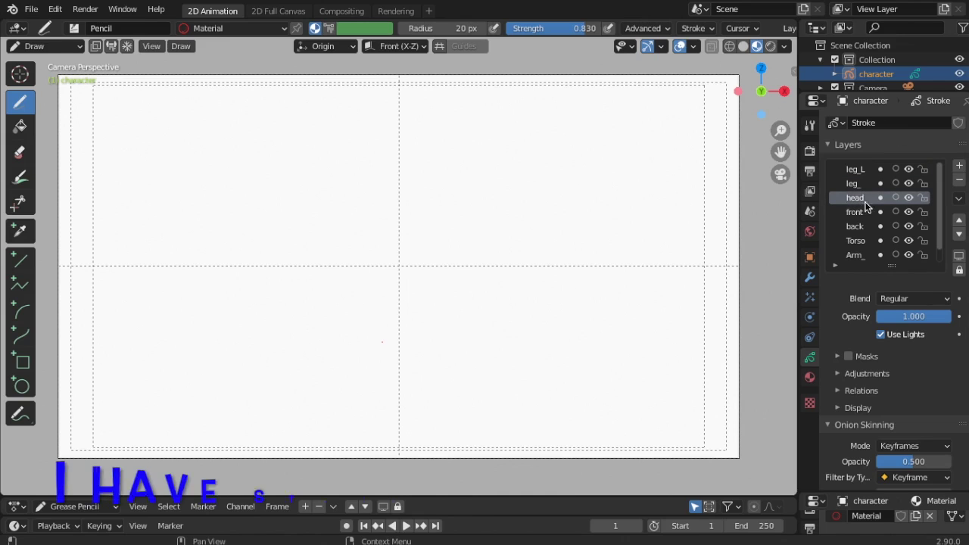
left_click_drag(194, 140, 238, 137)
key("ctrl+z")
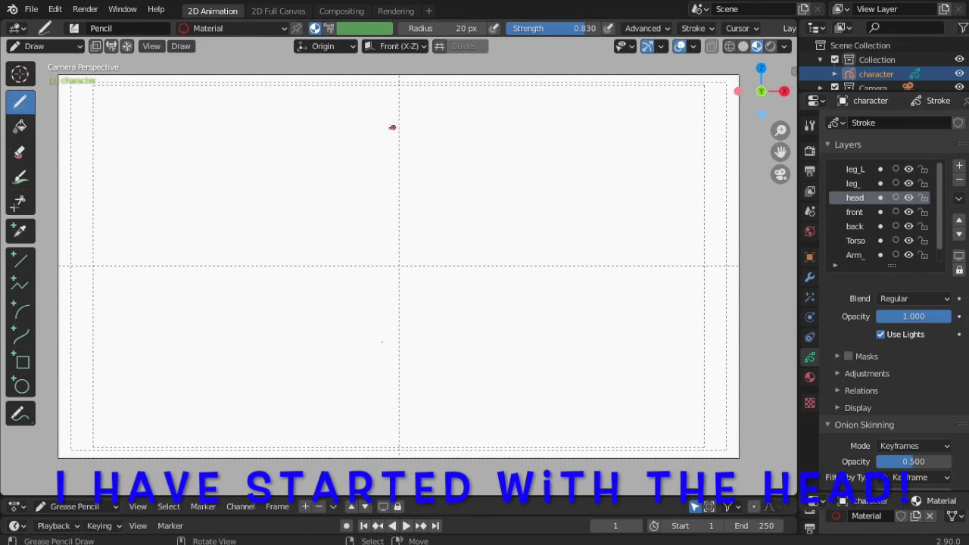
left_click_drag(392, 127, 432, 127)
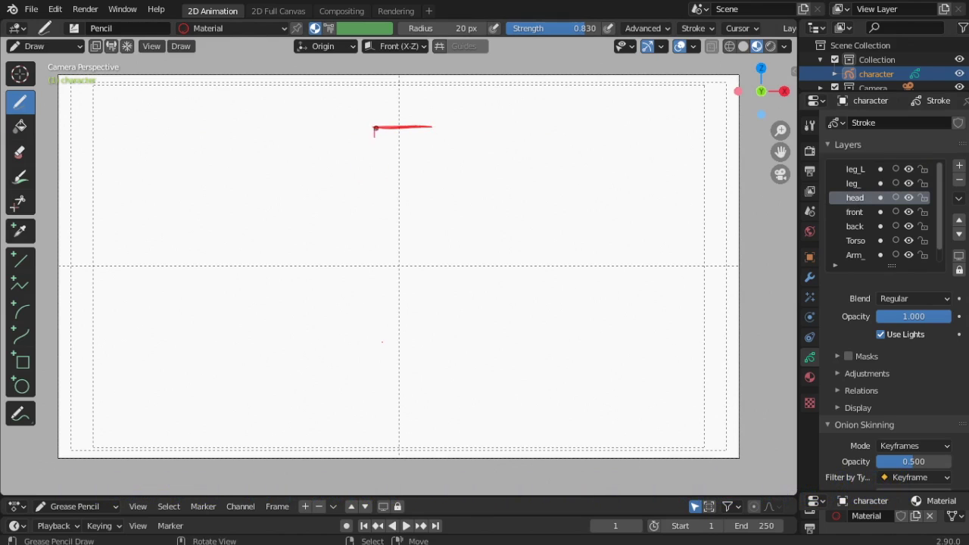
left_click_drag(373, 152, 372, 172)
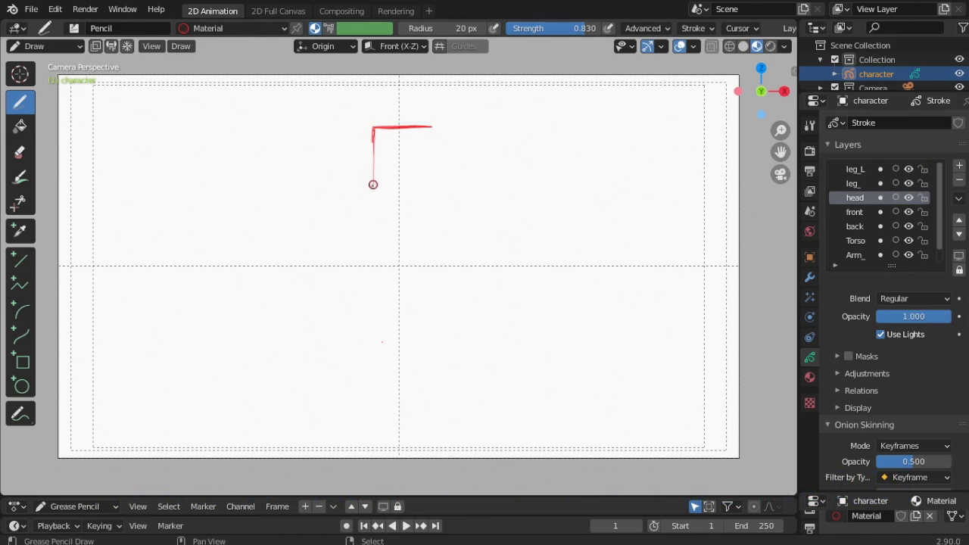
left_click_drag(432, 126, 431, 173)
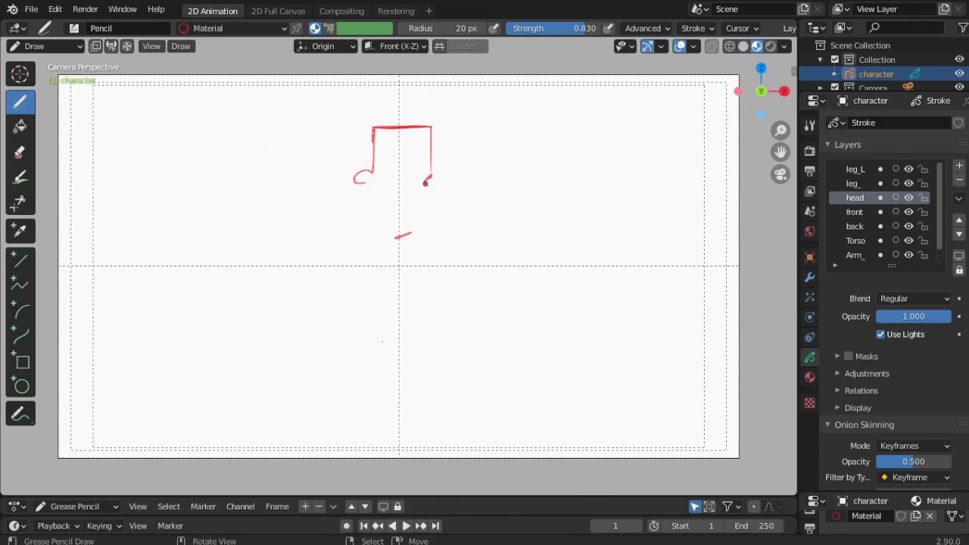
mouse_move(429, 177)
left_mouse_down()
mouse_move(420, 216)
mouse_move(396, 238)
left_mouse_up()
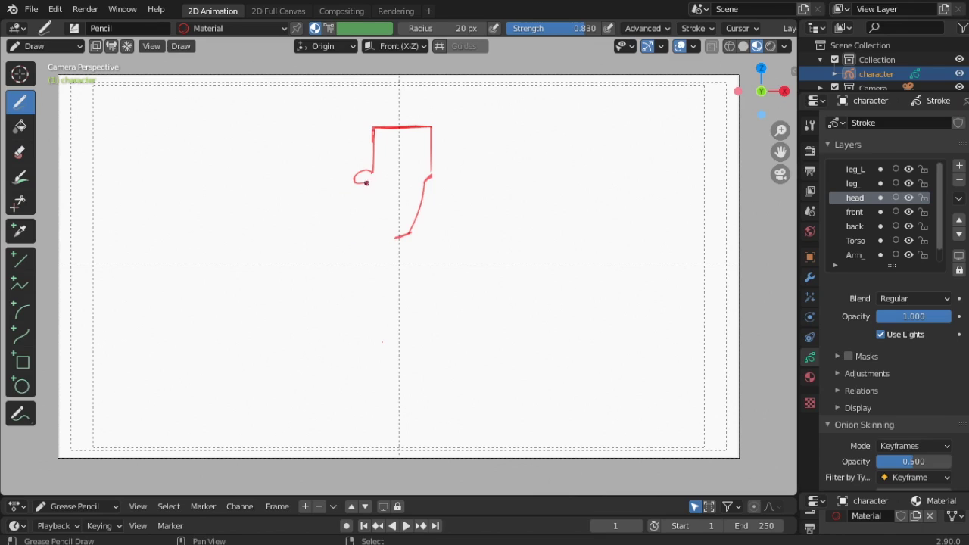
left_click_drag(365, 182, 393, 238)
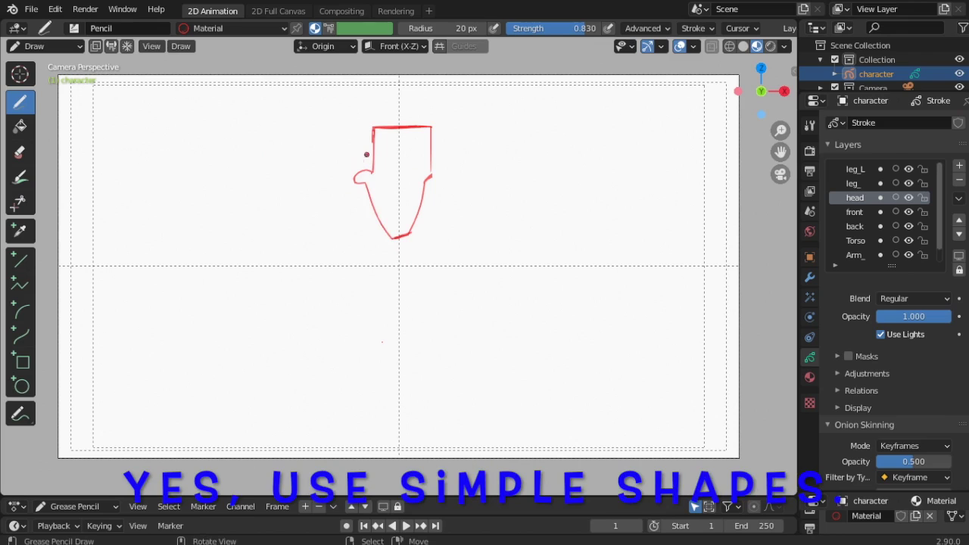
Step: In Sculpt Mode, reshape the ear side of the head outline with the Push brush at a 39 px radius, and return to Draw mode
left_click(72, 46)
left_click(43, 95)
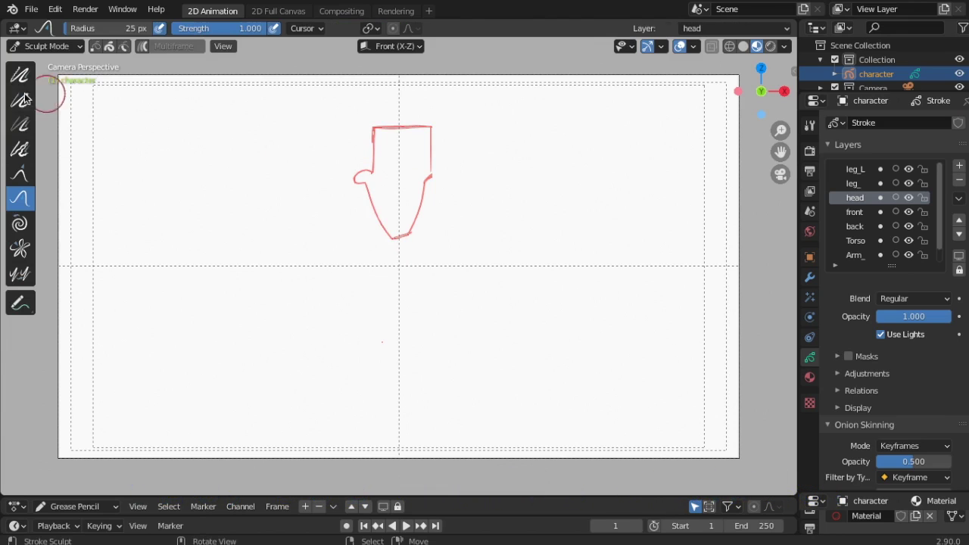
mouse_move(351, 185)
left_mouse_down()
mouse_move(376, 187)
mouse_move(371, 133)
mouse_move(383, 222)
left_mouse_up()
key("f")
left_click(359, 213)
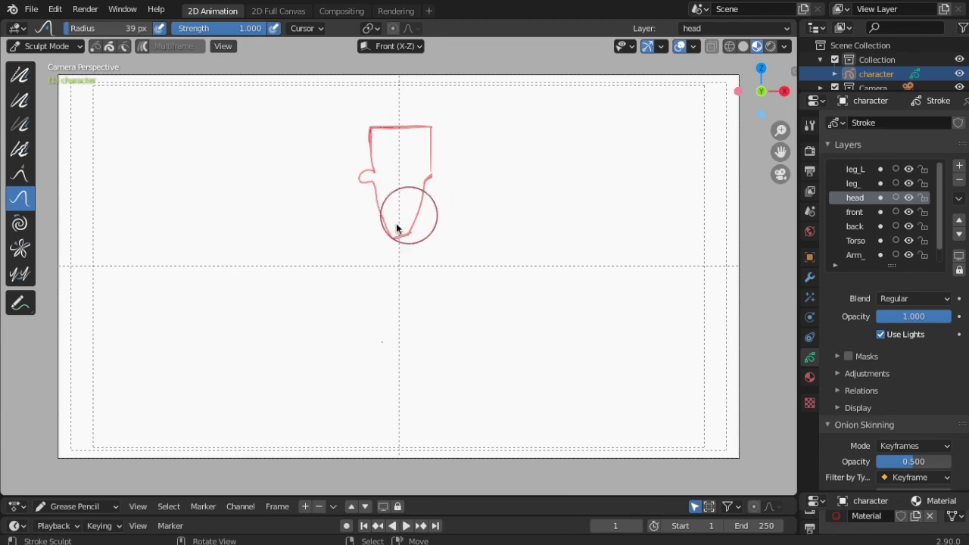
left_click(46, 46)
left_click(38, 106)
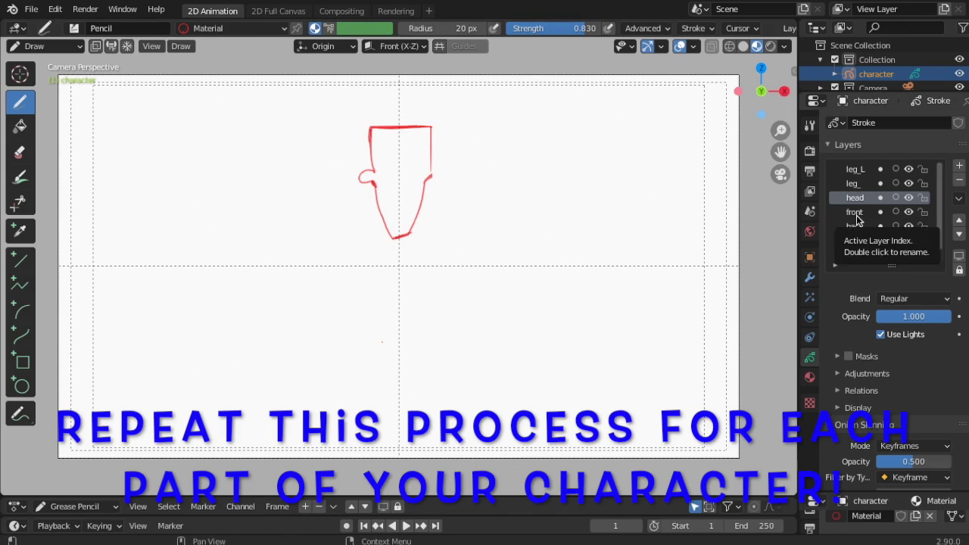
Step: Widen the properties area so the full layer names can be read
scroll(941, 212, "down", 1)
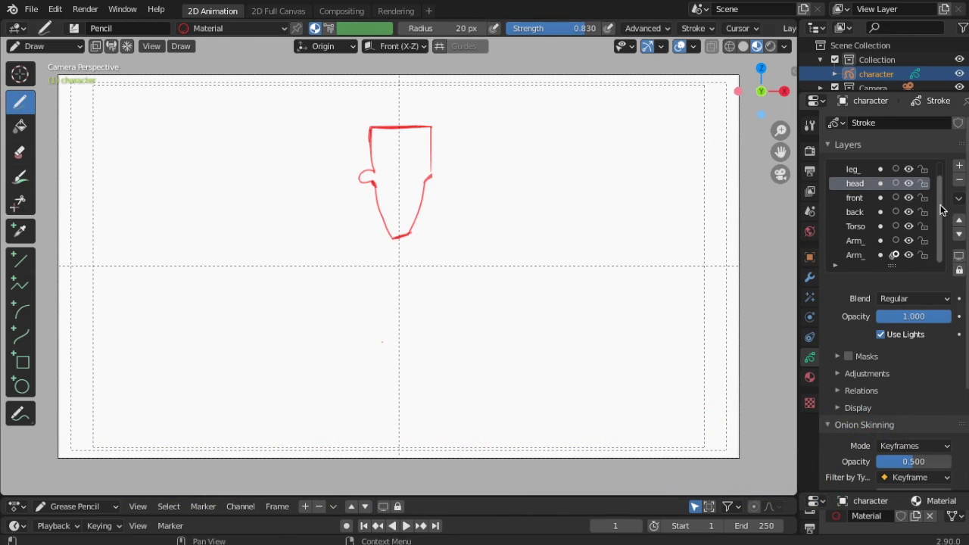
left_click_drag(940, 206, 940, 228)
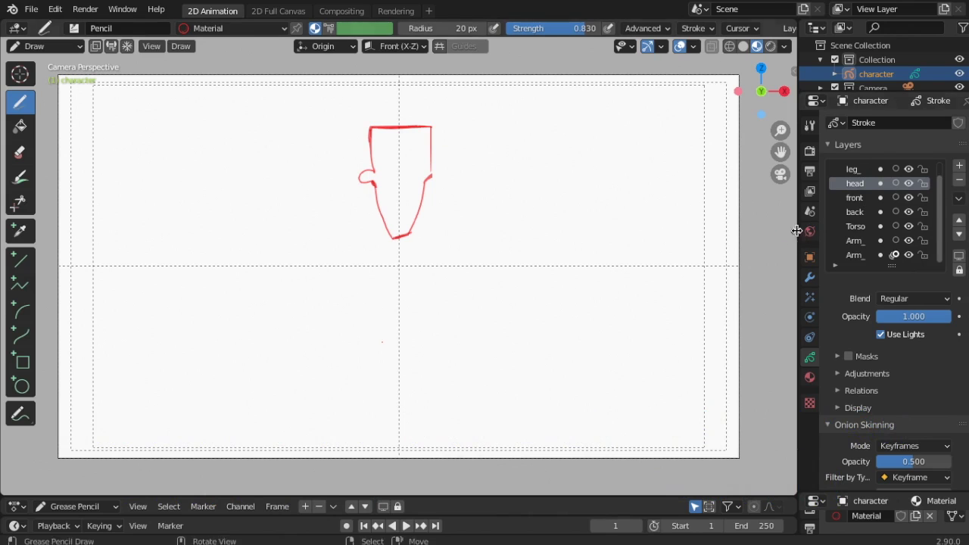
left_click_drag(796, 230, 751, 230)
scroll(832, 212, "up", 1)
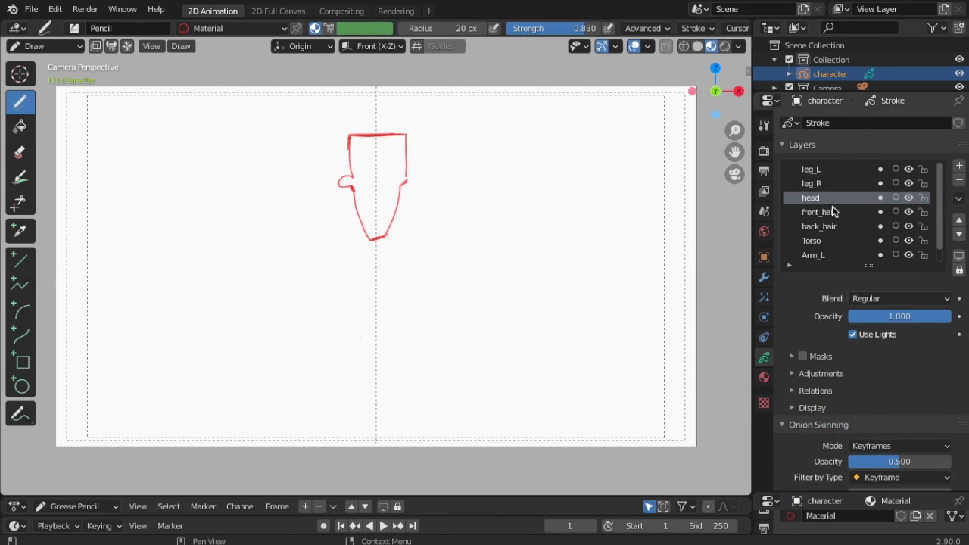
Step: On the front_hair layer, sketch the jagged hairline and swept hair around the top of the head, plus the facial features down to the mouth
left_click(820, 212)
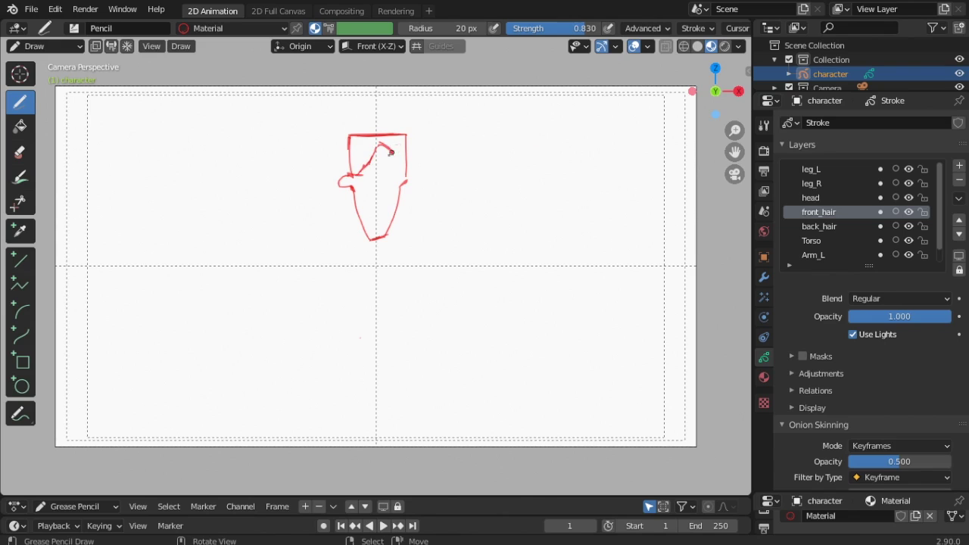
mouse_move(391, 152)
left_mouse_down()
mouse_move(406, 139)
mouse_move(440, 158)
left_mouse_up()
mouse_move(415, 126)
left_mouse_down()
mouse_move(439, 160)
mouse_move(417, 131)
mouse_move(436, 138)
mouse_move(428, 140)
left_mouse_up()
key("ctrl+z")
key("ctrl+z")
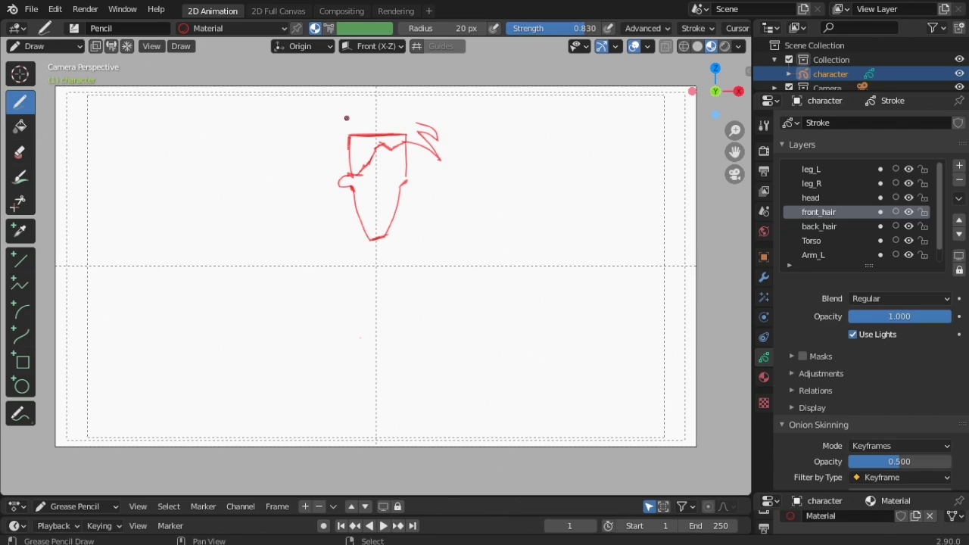
mouse_move(345, 113)
left_mouse_down()
mouse_move(346, 181)
mouse_move(360, 177)
left_mouse_up()
left_click_drag(348, 120, 411, 117)
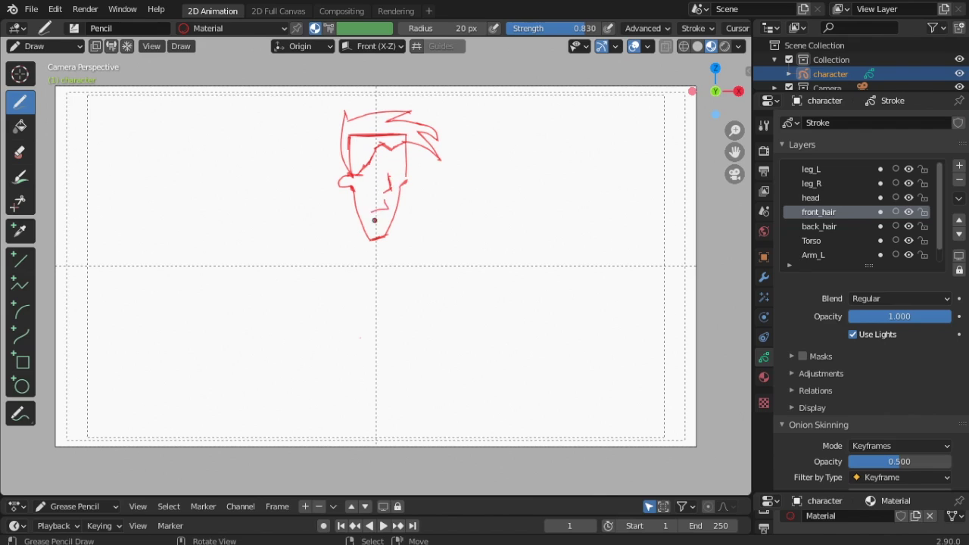
left_click_drag(372, 212, 390, 218)
Step: On the back_hair layer, sketch the jagged hair strands behind and below the ear
left_click(832, 224)
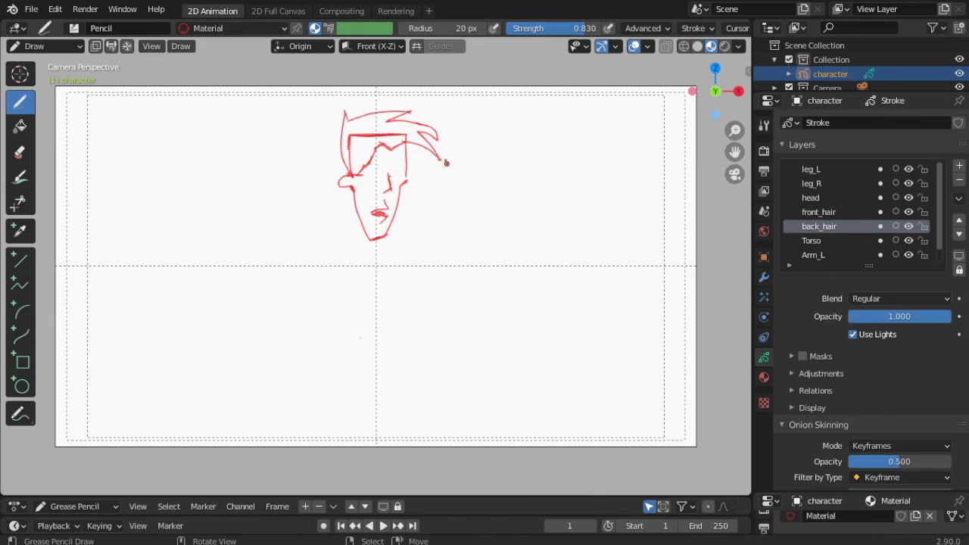
mouse_move(351, 188)
left_mouse_down()
mouse_move(334, 212)
mouse_move(346, 210)
left_mouse_up()
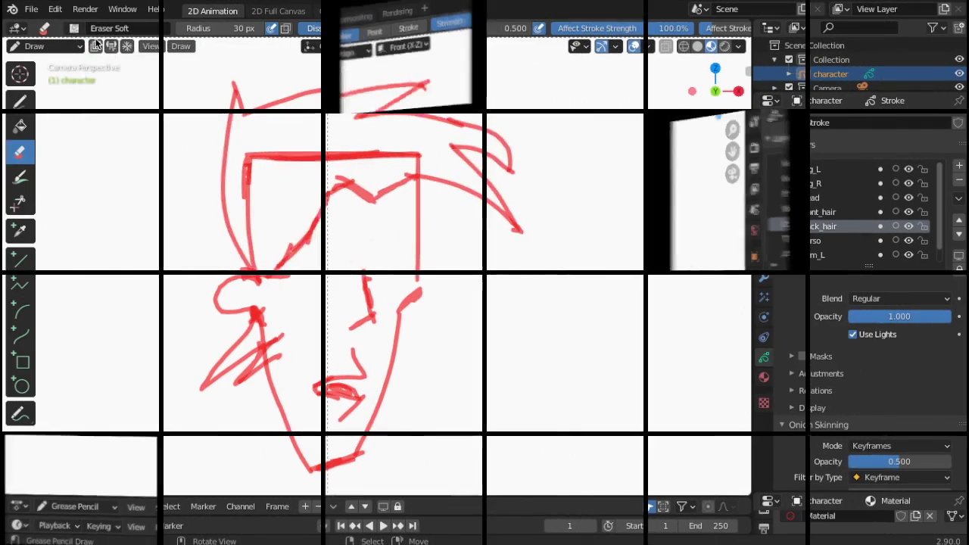
left_click(45, 28)
left_click(153, 66)
key("d")
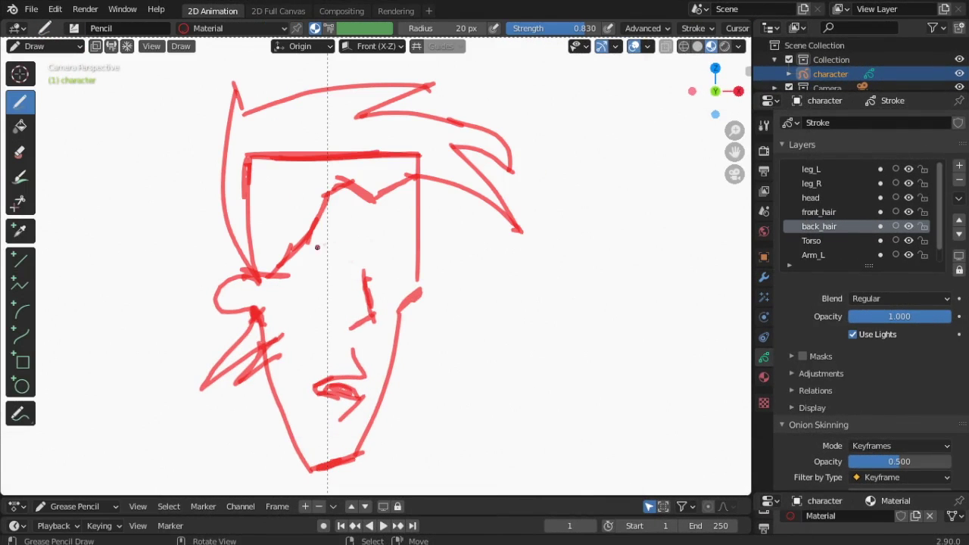
left_click_drag(317, 238, 408, 245)
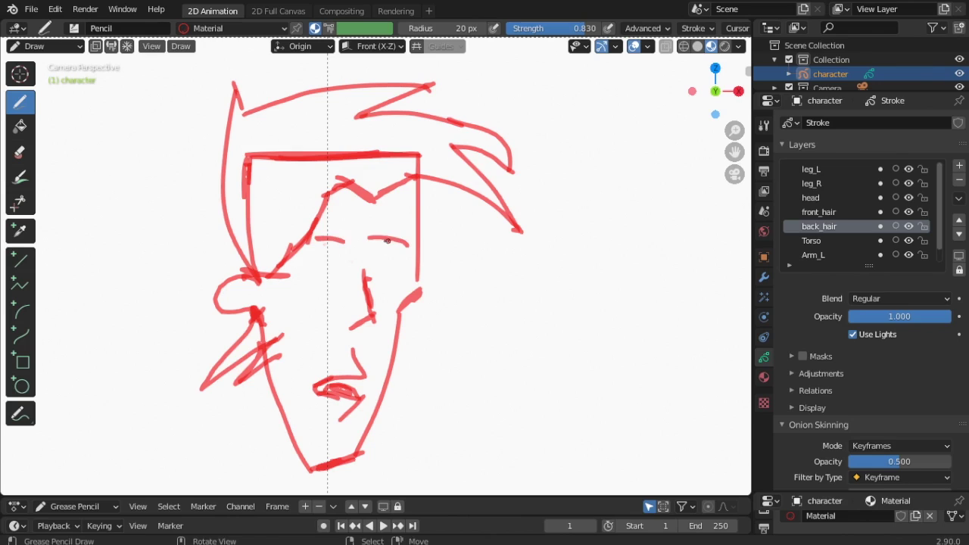
key("ctrl+z")
key("ctrl+z")
Step: Sketch both eyes with filled pupils under short upper eyelid lines, and try out a detail stroke inside the ear
mouse_move(340, 234)
left_mouse_down()
mouse_move(317, 246)
mouse_move(337, 267)
mouse_move(342, 237)
mouse_move(357, 232)
mouse_move(329, 261)
mouse_move(336, 252)
left_mouse_up()
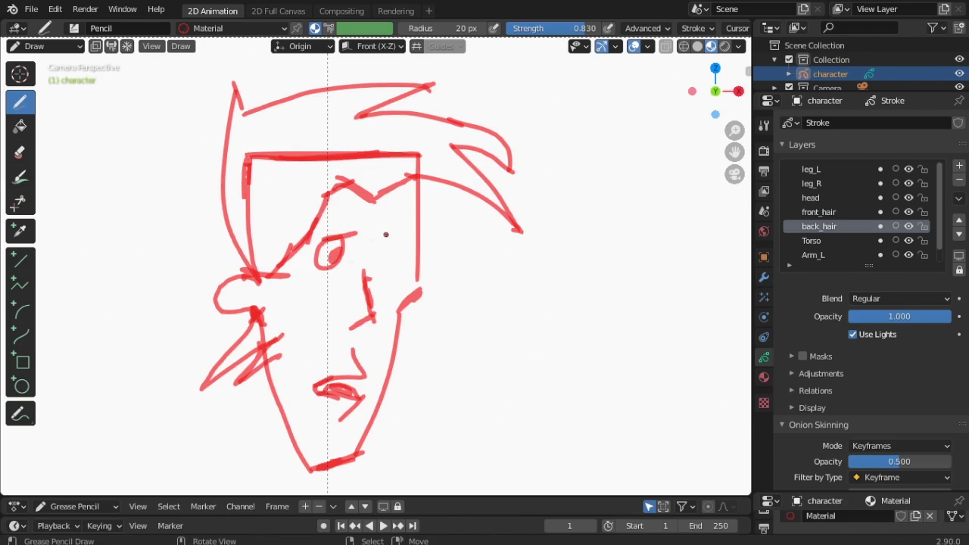
mouse_move(387, 236)
left_mouse_down()
mouse_move(377, 261)
mouse_move(391, 236)
mouse_move(392, 257)
mouse_move(412, 233)
left_mouse_up()
left_click_drag(236, 283, 249, 301)
key("ctrl+z")
Step: On the head layer, strengthen the flat upper eyelids and pupils, and thin the eye lines with the Eraser Hard brush
left_click(813, 198)
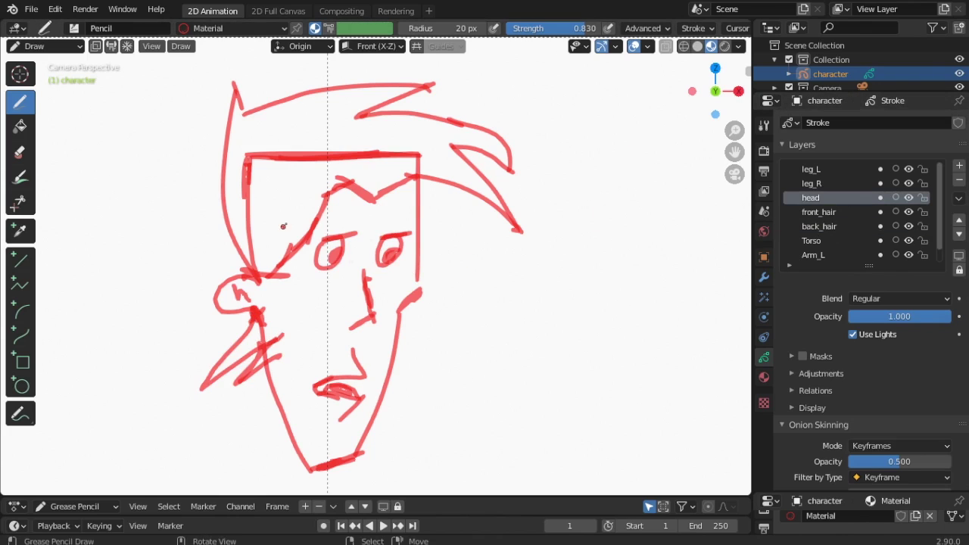
mouse_move(324, 237)
left_mouse_down()
mouse_move(412, 233)
mouse_move(316, 248)
mouse_move(336, 269)
mouse_move(348, 248)
mouse_move(342, 256)
mouse_move(414, 233)
mouse_move(400, 264)
mouse_move(405, 238)
left_mouse_up()
left_click_drag(390, 250, 399, 260)
left_click(923, 198)
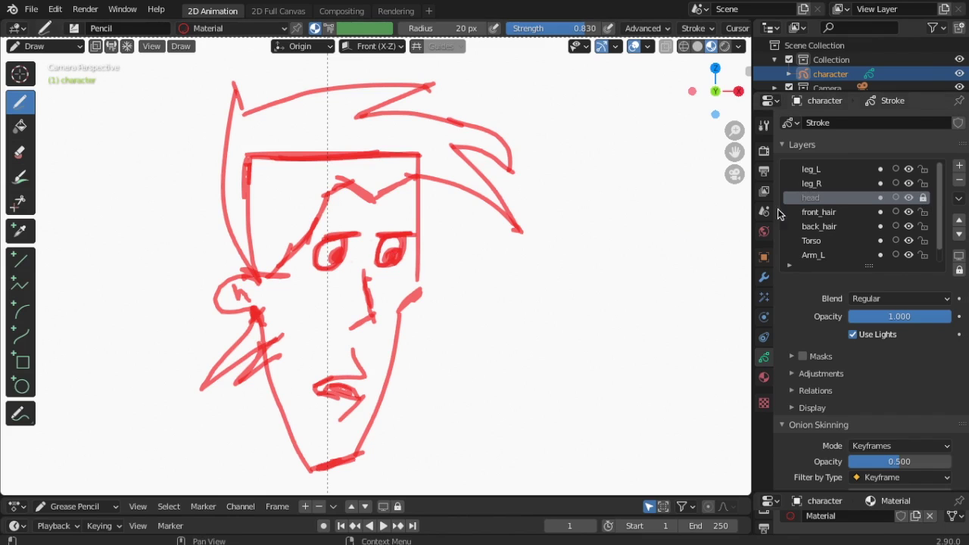
left_click(20, 151)
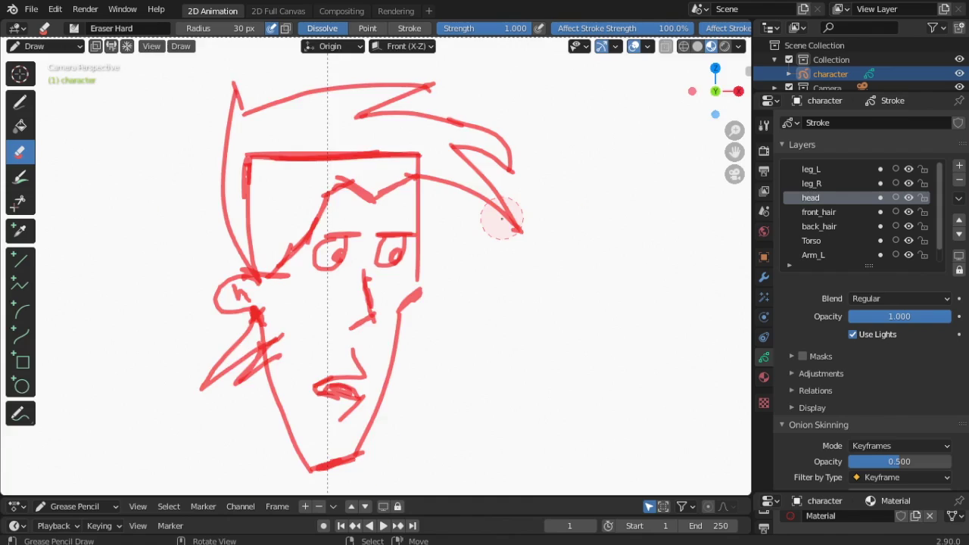
Step: Move the head layer to the top of the layer stack and place front_hair directly above it
scroll(435, 296, "down", 5)
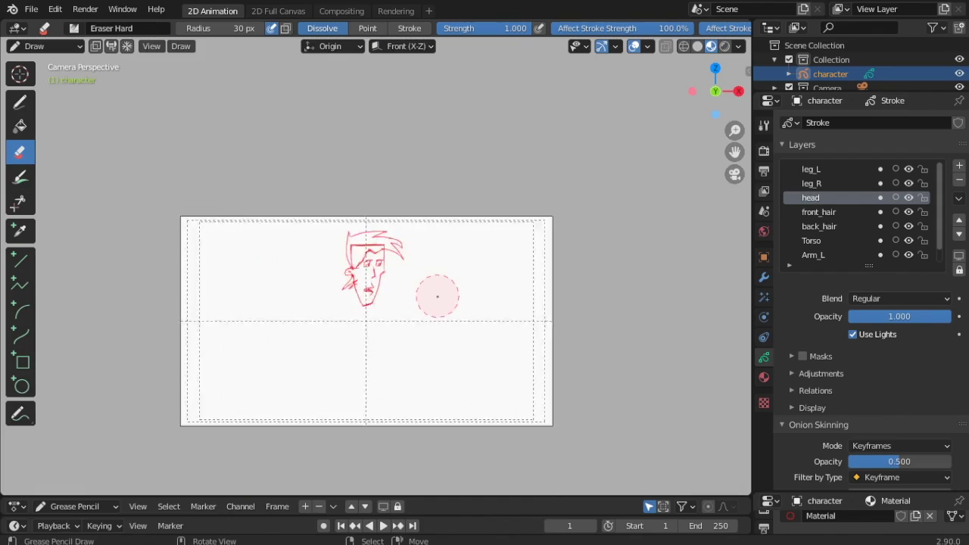
scroll(337, 295, "up", 2)
scroll(508, 261, "down", 1)
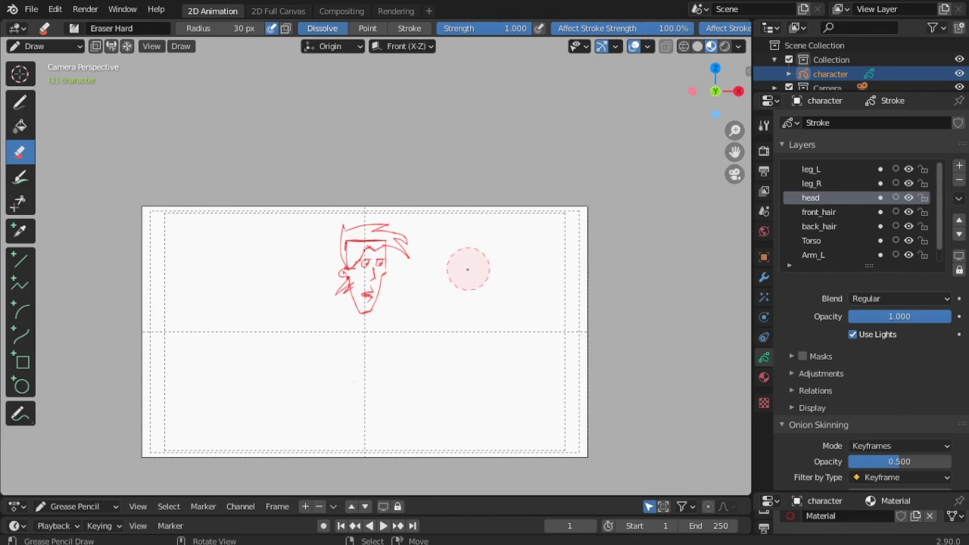
left_click(959, 219)
left_click(958, 220)
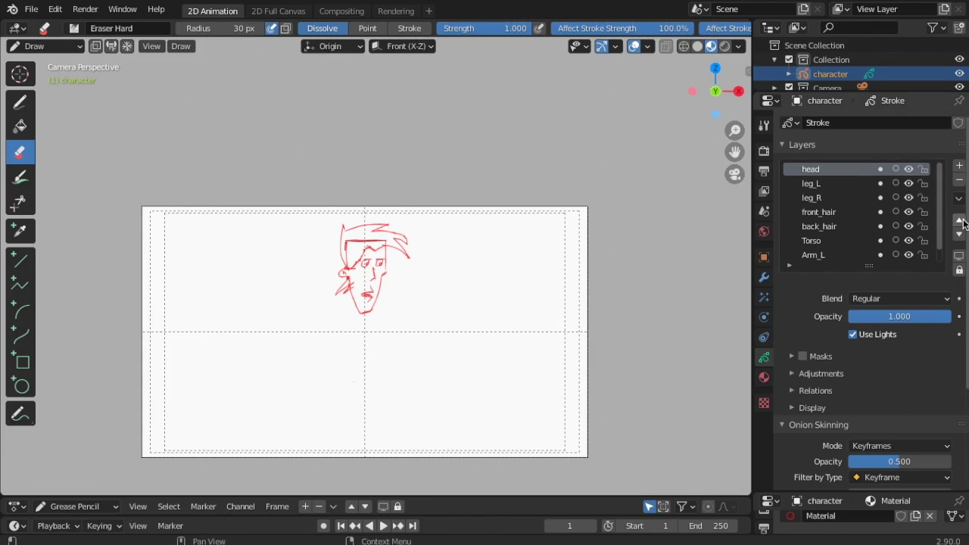
left_click(818, 212)
left_click(959, 219)
left_click(959, 219)
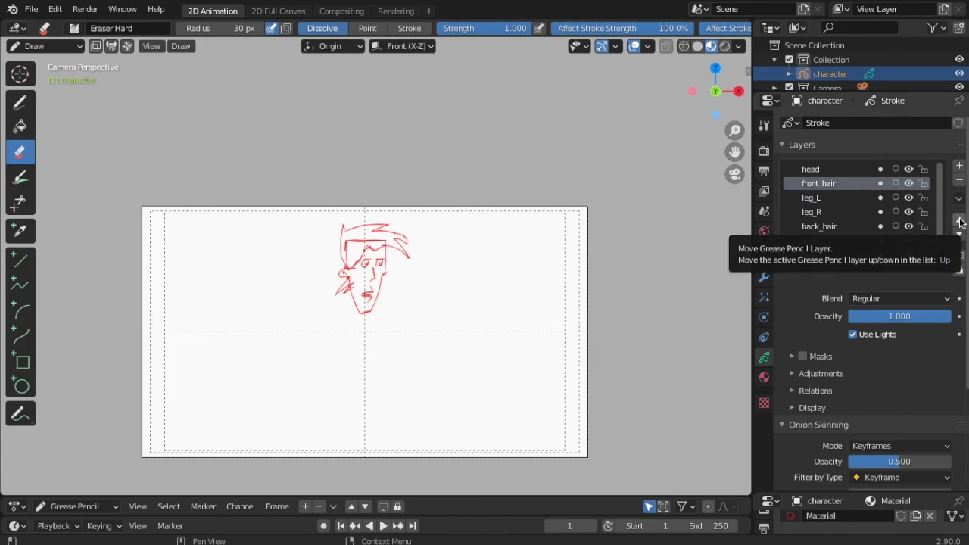
left_click(959, 219)
Step: Move the back_hair layer up to sit directly below the head layer
left_click(819, 226)
left_click(959, 220)
left_click(958, 219)
left_click(958, 219)
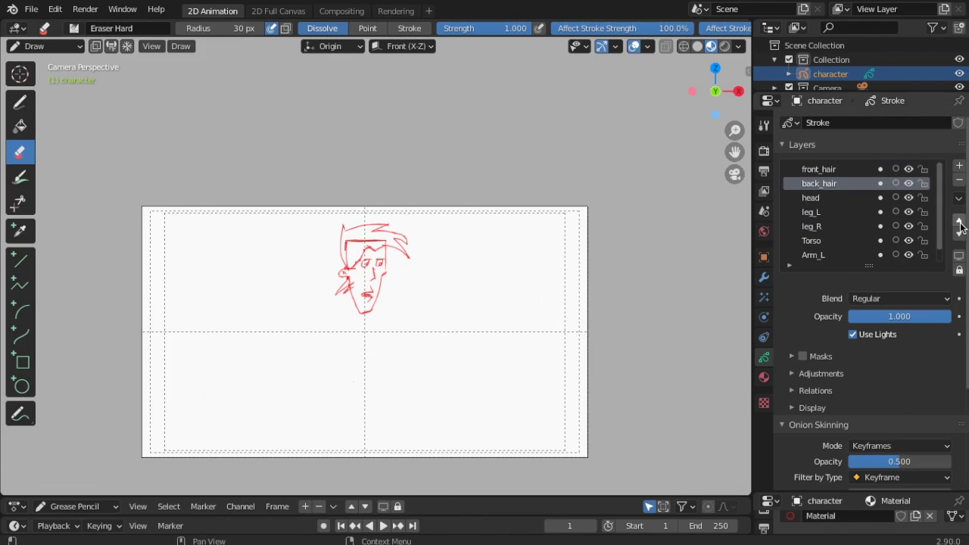
left_click(959, 234)
scroll(429, 274, "up", 3)
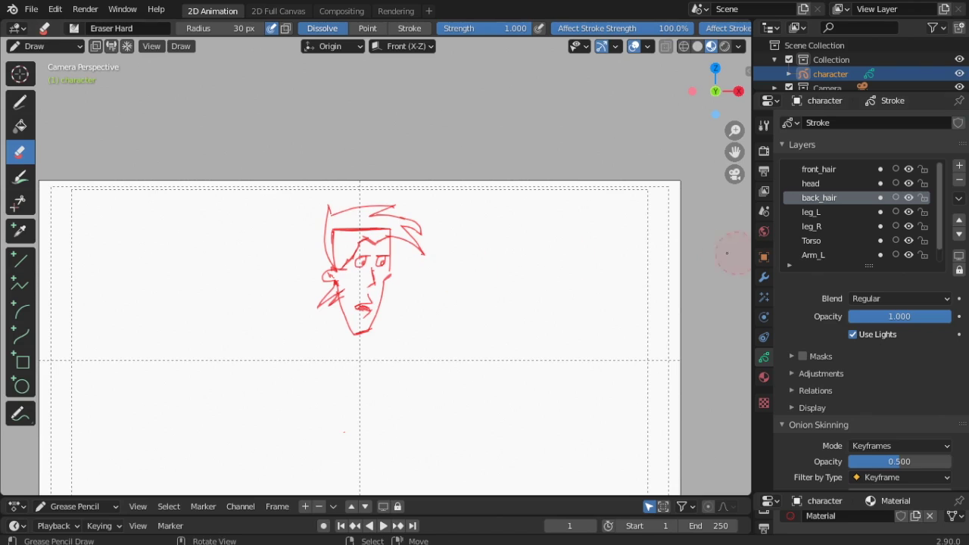
Step: Add a new layer above Torso and name it neck
left_click(811, 242)
left_click(959, 165)
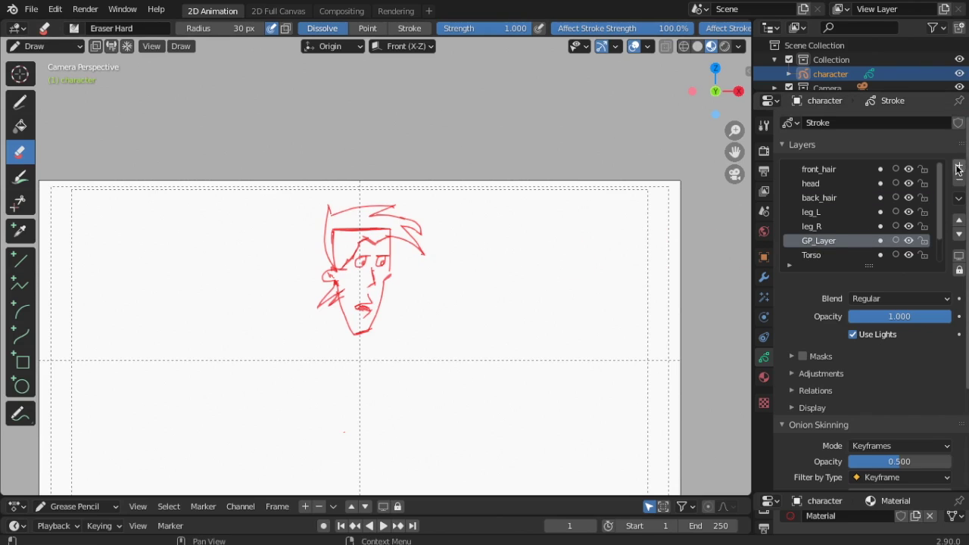
type("neck")
key("Return")
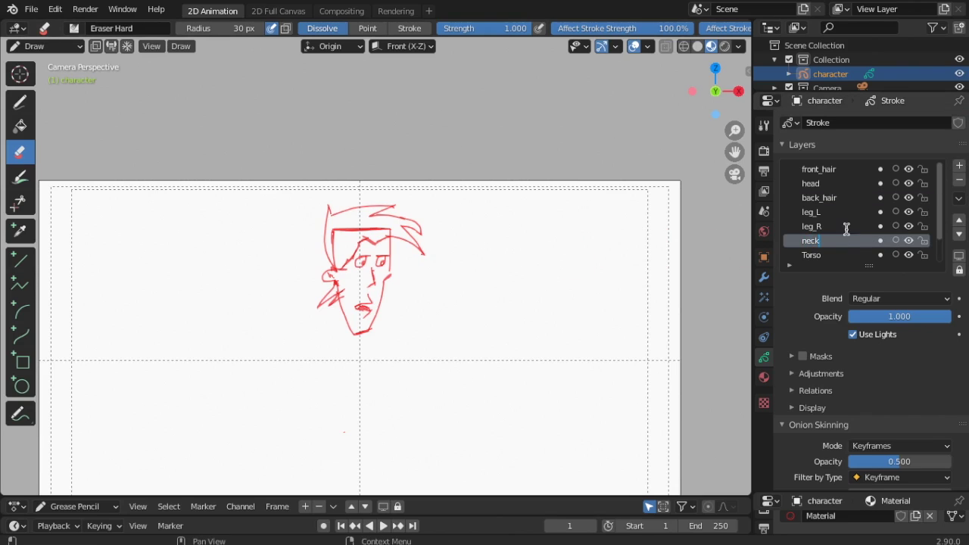
Step: Place the neck layer directly below back_hair and sketch a short, slightly flared neck beside the head with the Pencil
left_click(959, 219)
left_click(959, 220)
left_click(959, 220)
left_click(958, 234)
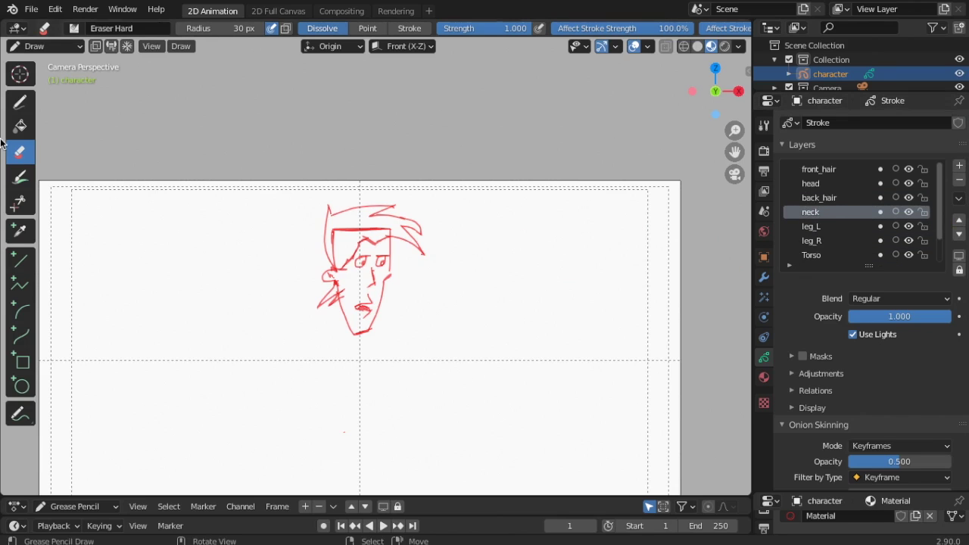
left_click(23, 106)
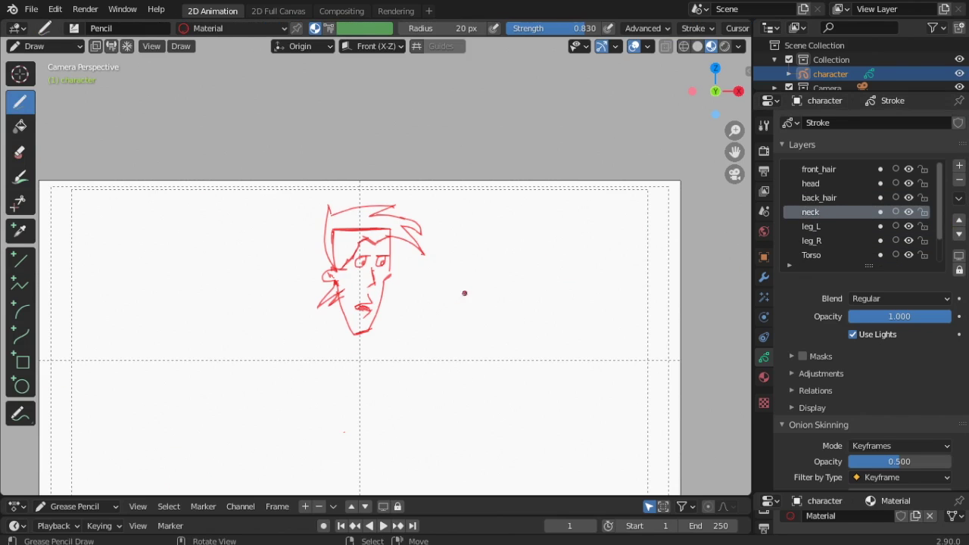
mouse_move(447, 283)
left_mouse_down()
mouse_move(464, 283)
mouse_move(444, 330)
mouse_move(461, 331)
left_mouse_up()
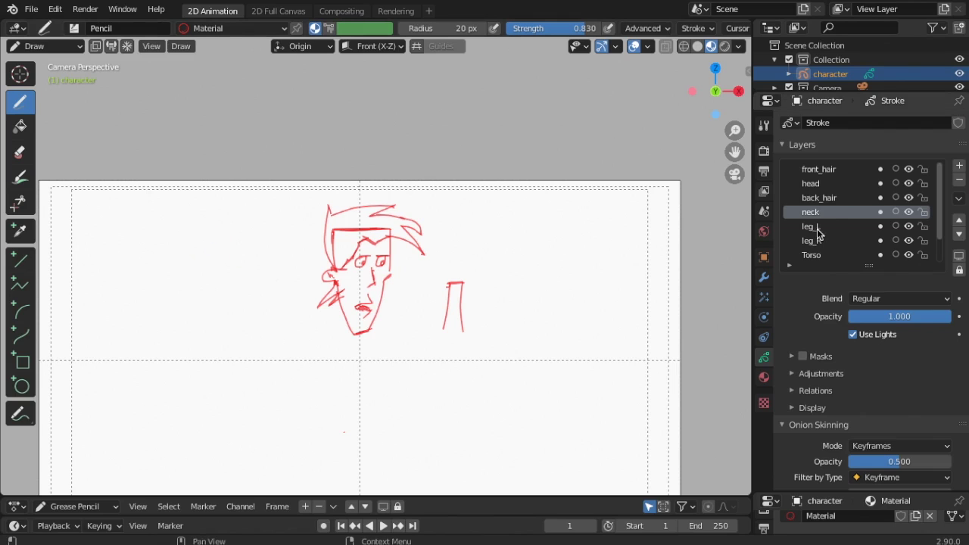
Step: Move the Torso layer up to sit directly below the neck layer
left_click(827, 255)
left_click(958, 221)
left_click(958, 221)
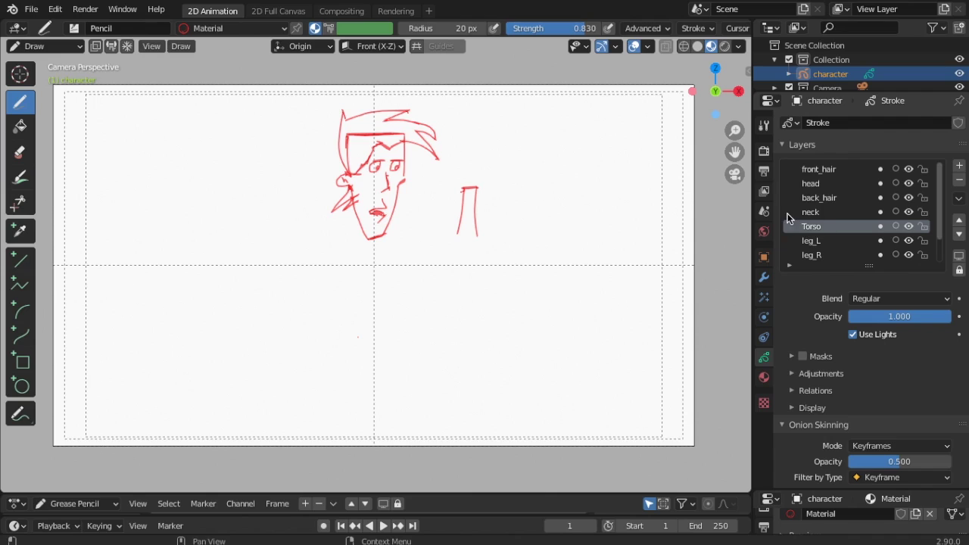
Step: Sketch the shirt-shaped torso on the ear side of the head, with a flared hem, rounded neckline and chest pocket
left_click_drag(166, 184, 242, 175)
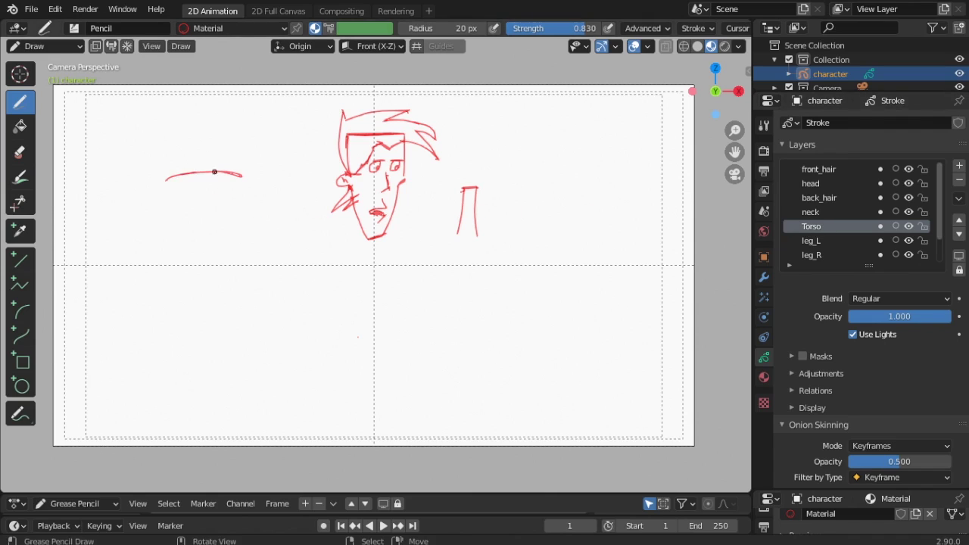
mouse_move(166, 177)
left_mouse_down()
mouse_move(162, 290)
mouse_move(225, 310)
mouse_move(240, 272)
left_mouse_up()
left_click_drag(238, 177, 249, 281)
mouse_move(171, 179)
left_mouse_down()
mouse_move(243, 190)
mouse_move(202, 192)
mouse_move(225, 179)
left_mouse_up()
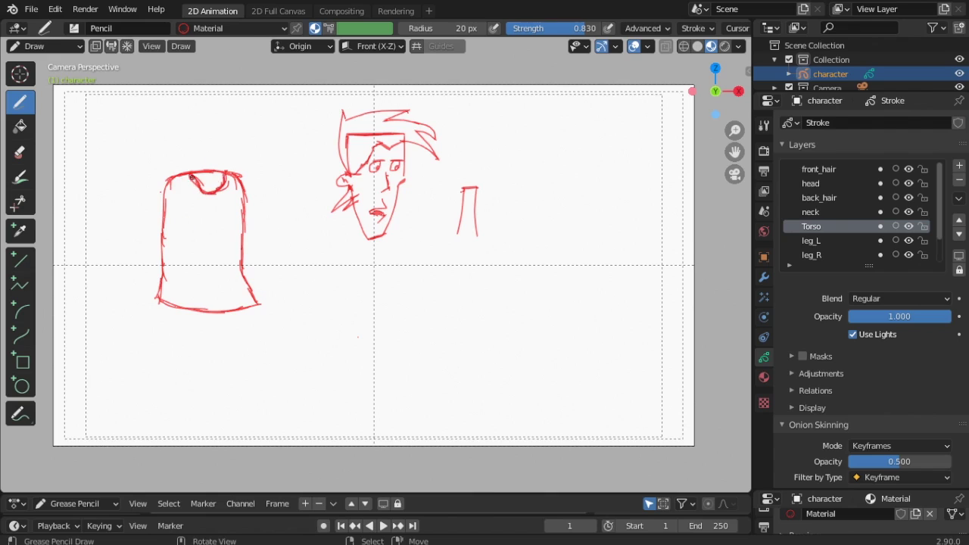
left_click_drag(201, 267, 237, 298)
key("ctrl+z")
mouse_move(179, 210)
left_mouse_down()
mouse_move(200, 210)
mouse_move(198, 227)
mouse_move(186, 227)
mouse_move(198, 227)
left_mouse_up()
Step: Move the Arm_L and Arm_R layers directly below Torso, above the two leg layers
scroll(833, 244, "down", 2)
left_click(828, 242)
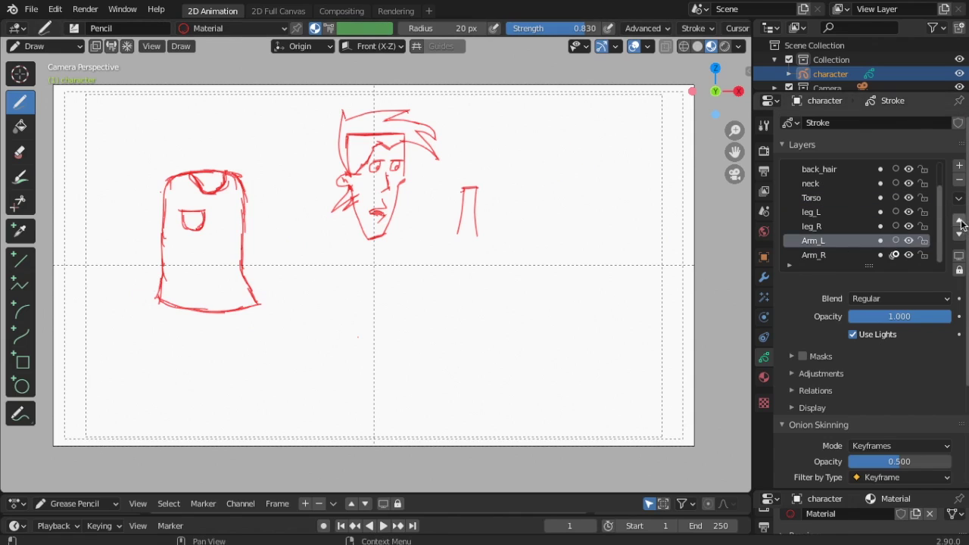
left_click(960, 220)
left_click(959, 221)
left_click(960, 220)
left_click(960, 233)
left_click(823, 254)
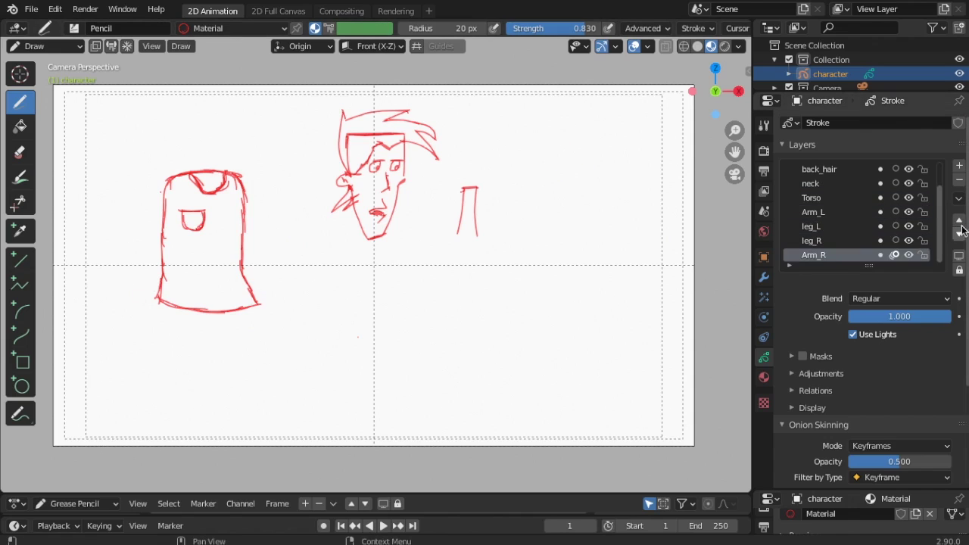
left_click(960, 221)
left_click(959, 221)
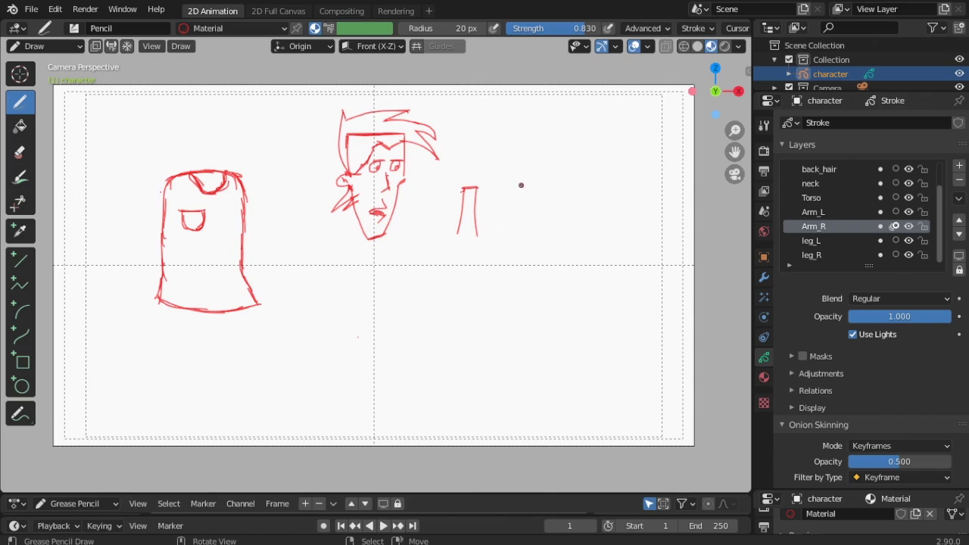
Step: On the Arm_R layer, sketch a short sleeve and a bent arm down to the wrist beyond the neck piece
mouse_move(521, 155)
left_mouse_down()
mouse_move(546, 162)
mouse_move(507, 186)
mouse_move(552, 193)
mouse_move(514, 224)
mouse_move(512, 255)
mouse_move(573, 286)
left_mouse_up()
mouse_move(541, 194)
left_mouse_down()
mouse_move(529, 241)
mouse_move(570, 268)
left_mouse_up()
left_click_drag(566, 265, 583, 281)
left_click_drag(557, 277, 578, 288)
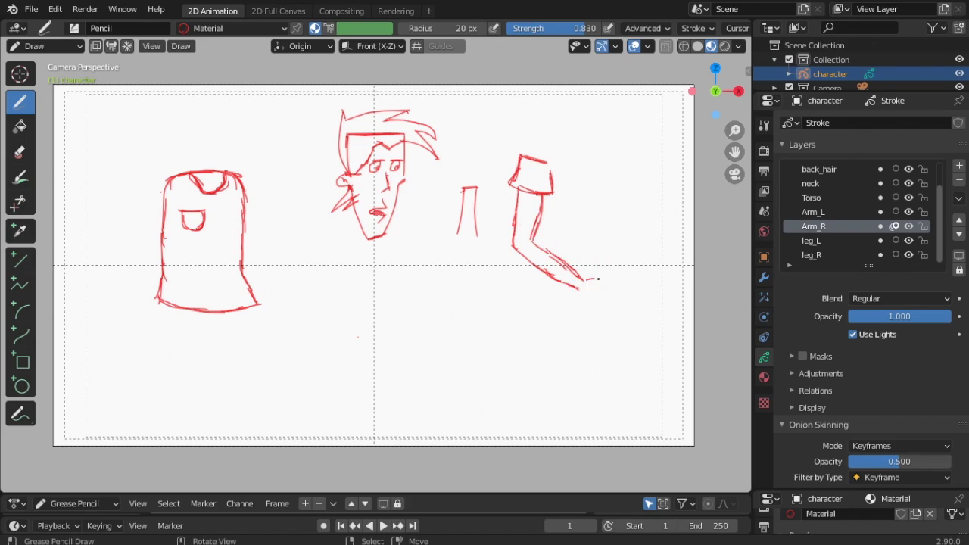
Step: Sketch the hand at the end of the arm and erase the middle part of the forearm lines
mouse_move(599, 279)
left_mouse_down()
mouse_move(609, 301)
mouse_move(583, 305)
mouse_move(604, 310)
left_mouse_up()
key("ctrl+z")
key("ctrl+z")
key("ctrl+z")
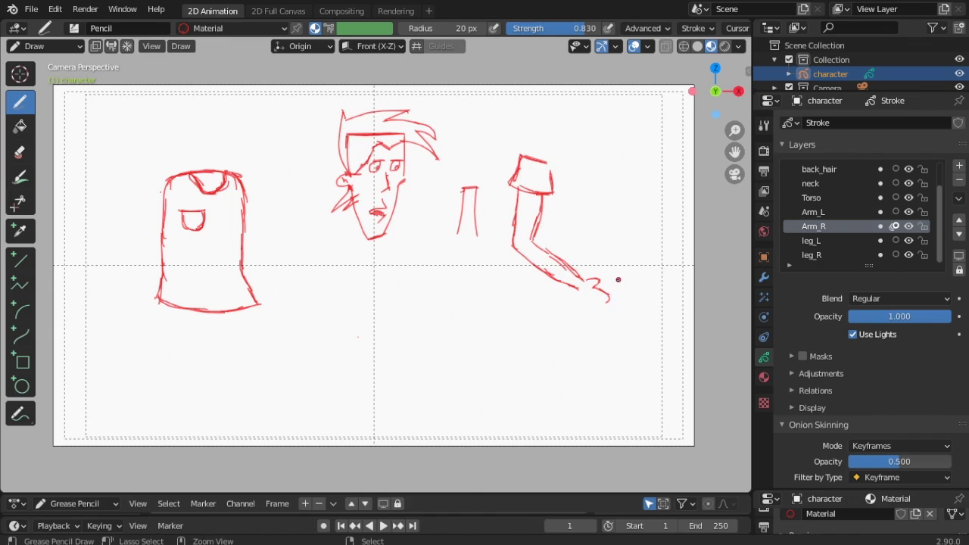
mouse_move(584, 293)
left_mouse_down()
mouse_move(605, 307)
mouse_move(585, 302)
mouse_move(573, 255)
mouse_move(560, 255)
mouse_move(542, 292)
left_mouse_up()
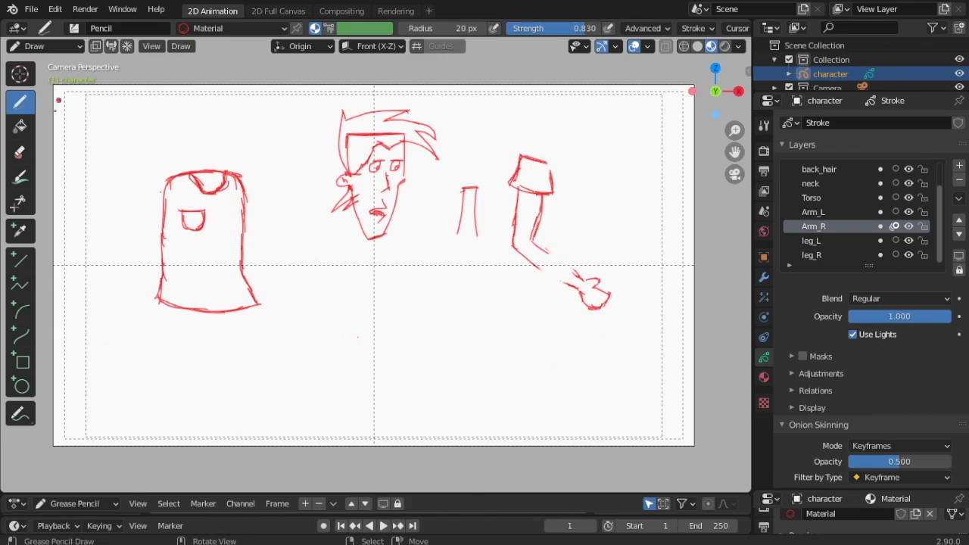
Step: In Edit Mode, move the hand strokes in to shorten the forearm, then redraw the forearm line in Draw mode
left_click(81, 46)
left_click(52, 77)
left_click_drag(621, 273, 569, 258)
left_click_drag(17, 69, 94, 163)
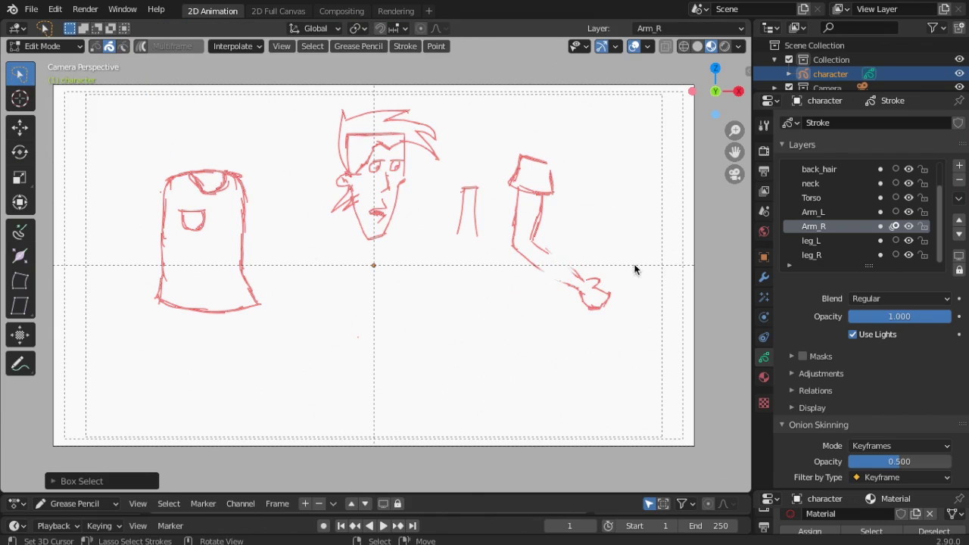
mouse_move(634, 269)
right_mouse_down("ctrl")
mouse_move(638, 294)
mouse_move(588, 281)
right_mouse_up("ctrl")
key("g")
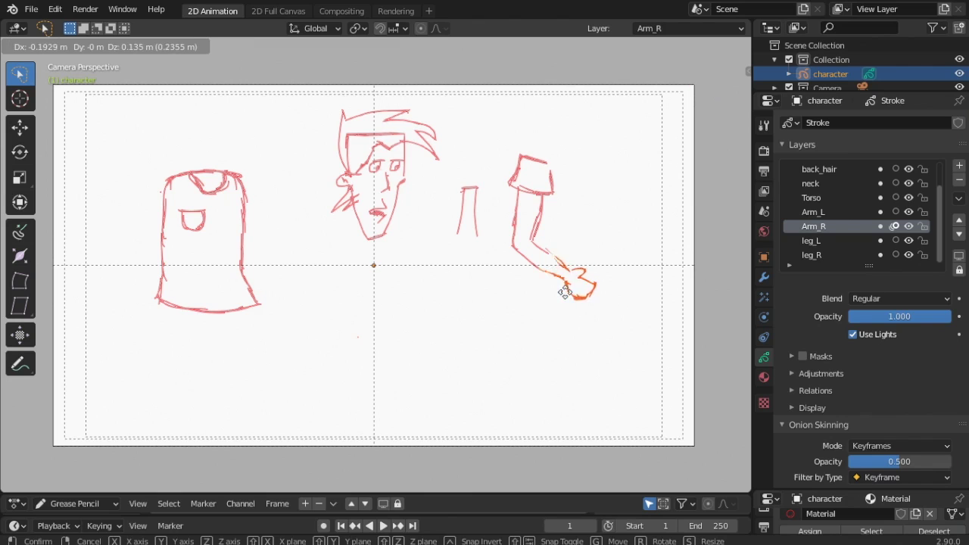
left_click(575, 295)
left_click(76, 47)
left_click(45, 113)
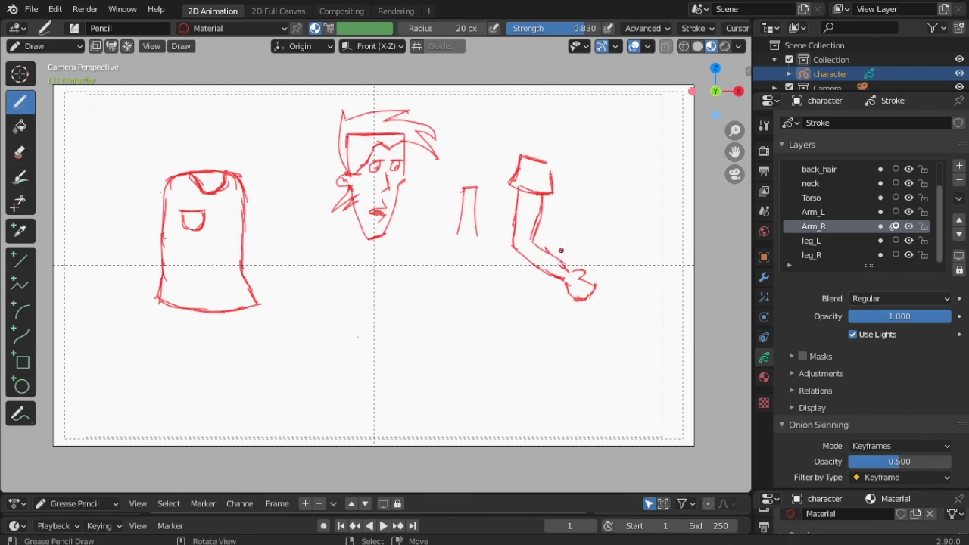
left_click_drag(546, 251, 567, 269)
Step: In Edit Mode, select all the strokes and move the whole drawing up and to the left within the camera frame
left_click(53, 46)
left_click(46, 79)
mouse_move(596, 173)
right_mouse_down("ctrl")
mouse_move(77, 208)
mouse_move(495, 281)
right_mouse_up("ctrl")
key("g")
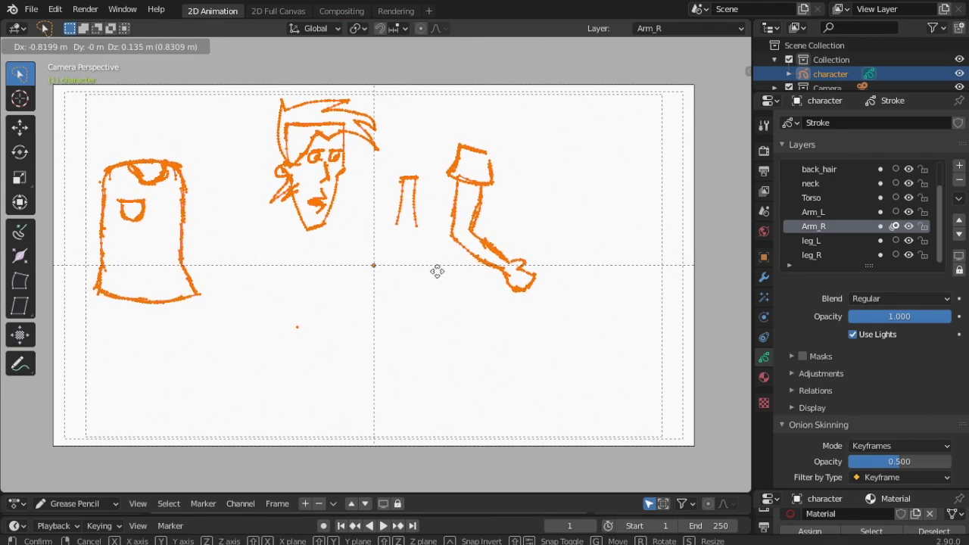
left_click(439, 274)
Step: Move the head strokes closer to the torso, and bring the neck piece next to the head
mouse_move(386, 163)
left_mouse_down()
mouse_move(296, 93)
mouse_move(348, 249)
left_mouse_up()
key("g")
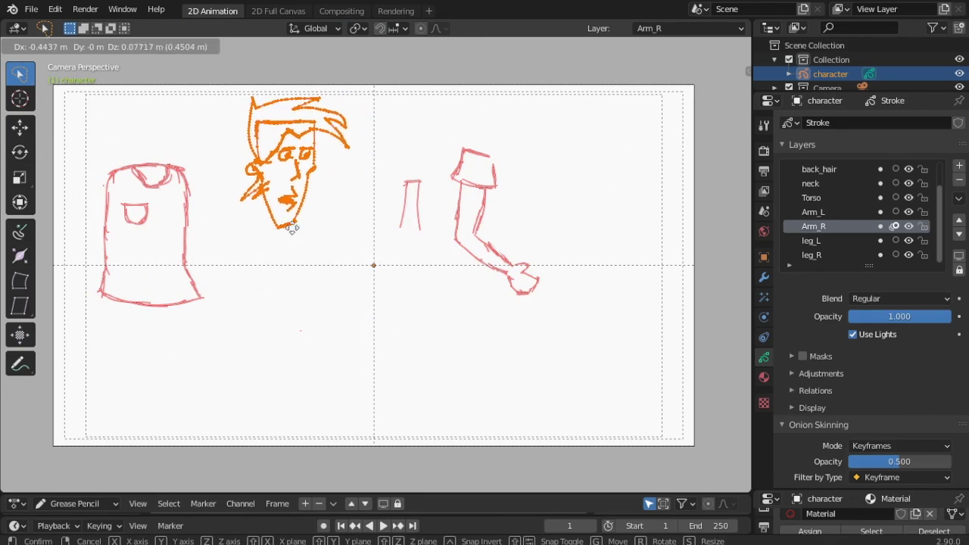
left_click(272, 231)
left_click(419, 212)
key("g")
left_click(299, 231)
Step: Move the arm up and closer to the neck piece, and raise the torso near the upper edge of the camera frame
mouse_move(514, 159)
left_mouse_down()
mouse_move(371, 274)
mouse_move(511, 265)
left_mouse_up()
key("g")
left_click(443, 234)
left_click_drag(176, 163, 78, 225)
right_click_drag(77, 228, 218, 314, "ctrl")
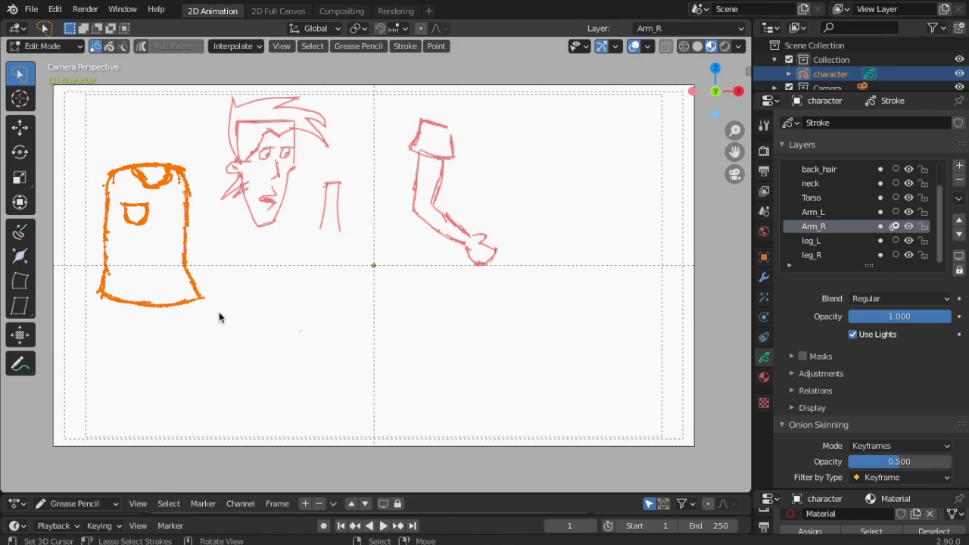
key("g")
left_click(162, 239)
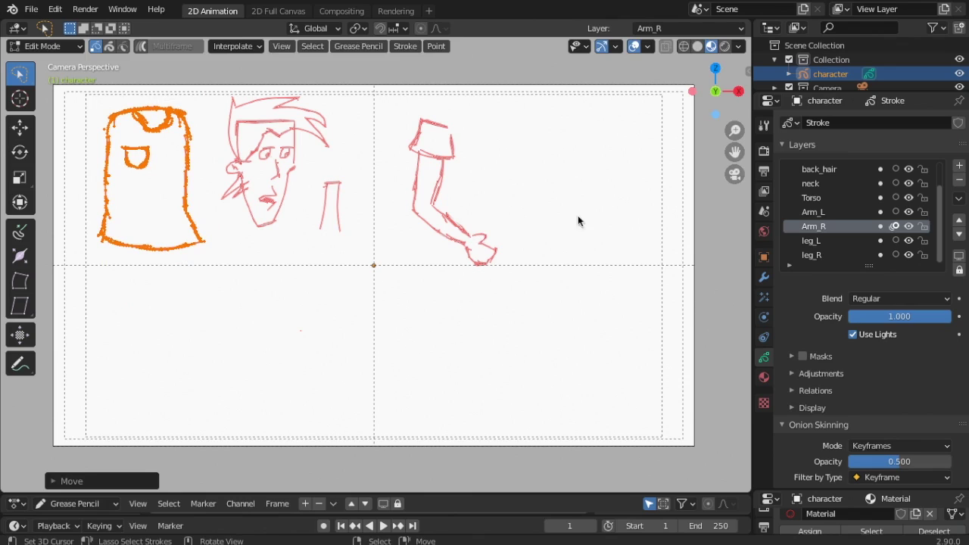
Step: In Draw mode on the Arm_R layer, sketch a hand gripping a hammer to the right of the arm, including the claw, striking face and wrist
left_click(78, 46)
left_click(34, 101)
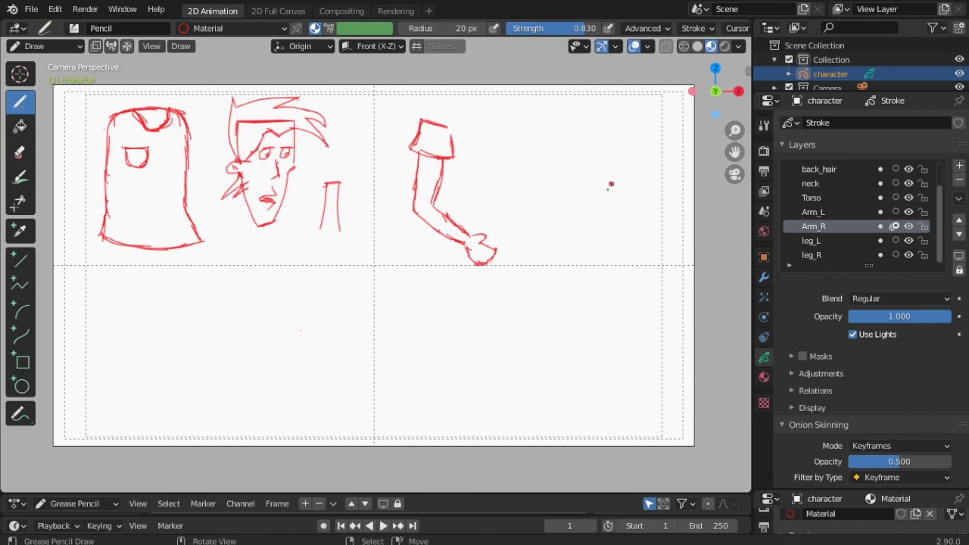
mouse_move(590, 198)
left_mouse_down()
mouse_move(581, 204)
mouse_move(602, 194)
mouse_move(572, 225)
mouse_move(588, 217)
mouse_move(561, 211)
mouse_move(613, 221)
mouse_move(610, 231)
mouse_move(603, 206)
mouse_move(573, 192)
mouse_move(577, 202)
mouse_move(561, 197)
mouse_move(577, 191)
mouse_move(557, 198)
mouse_move(589, 163)
left_mouse_up()
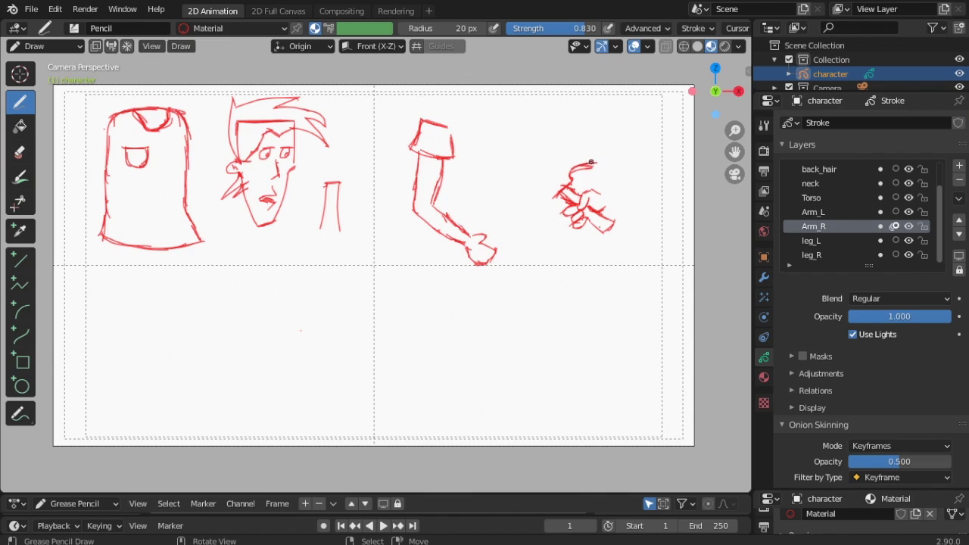
mouse_move(595, 159)
left_mouse_down()
mouse_move(551, 172)
mouse_move(541, 183)
mouse_move(549, 198)
mouse_move(540, 210)
mouse_move(545, 205)
left_mouse_up()
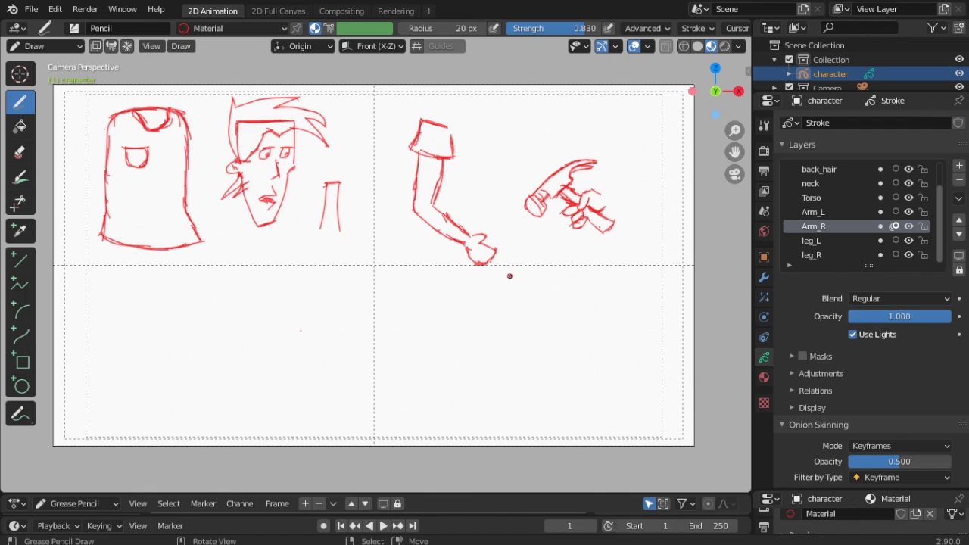
left_click(509, 244)
left_click_drag(596, 192, 611, 194)
Step: In Sculpt Mode, pull the hammer head's strokes in to make it more compact, then return to Draw mode
left_click(45, 46)
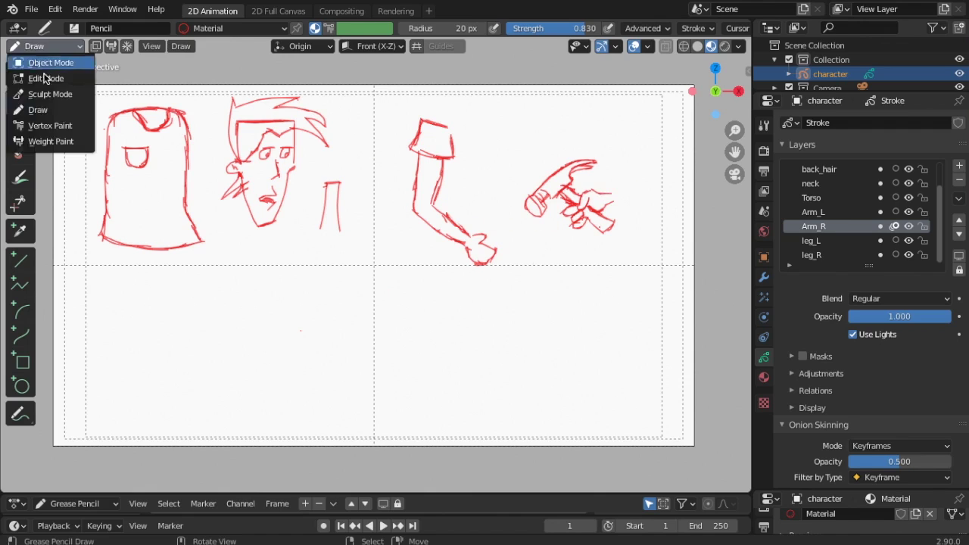
left_click(34, 95)
mouse_move(574, 171)
left_mouse_down()
mouse_move(532, 203)
mouse_move(544, 198)
left_mouse_up()
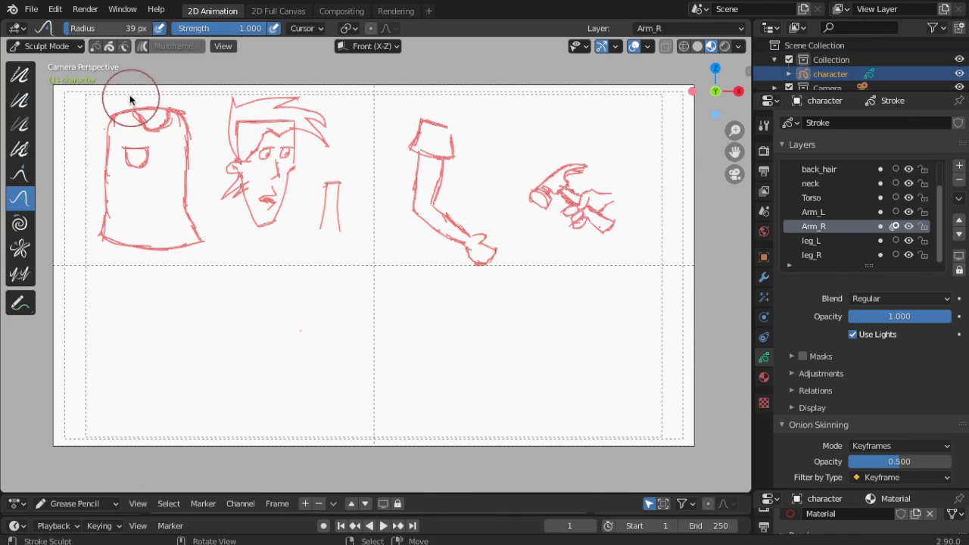
left_click_drag(601, 223, 568, 226)
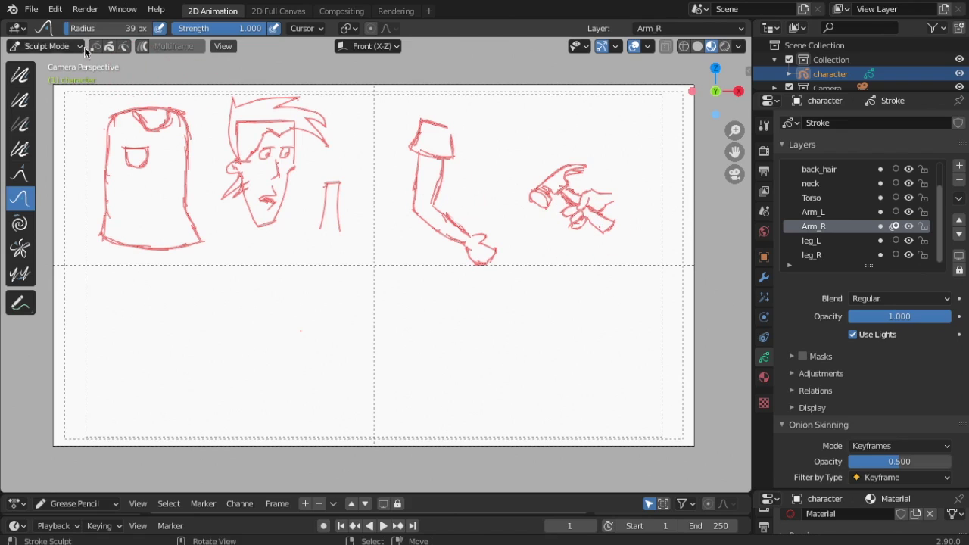
left_click(46, 46)
left_click(38, 112)
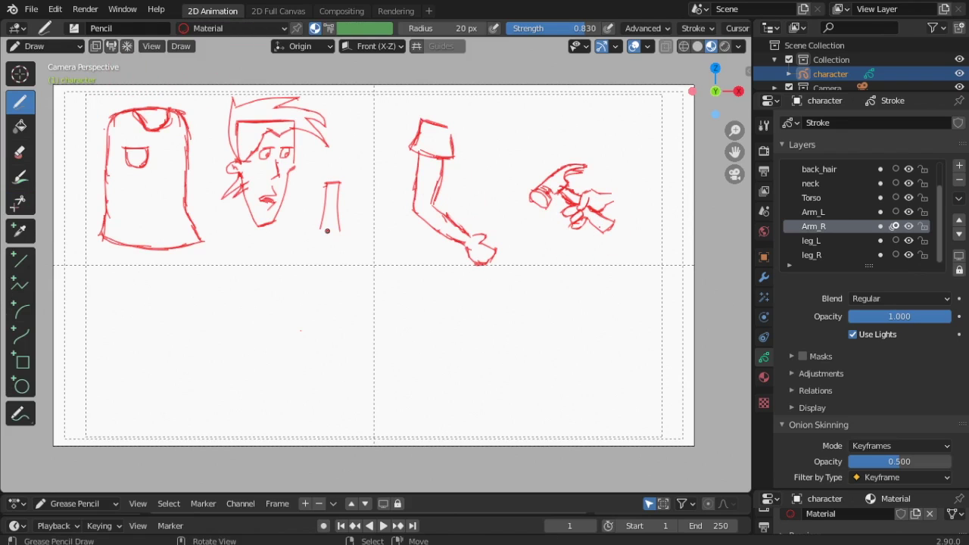
Step: In Edit Mode, select the hand with the hammer and move it to the upper-right corner of the camera frame, then return to Draw mode
left_click(45, 46)
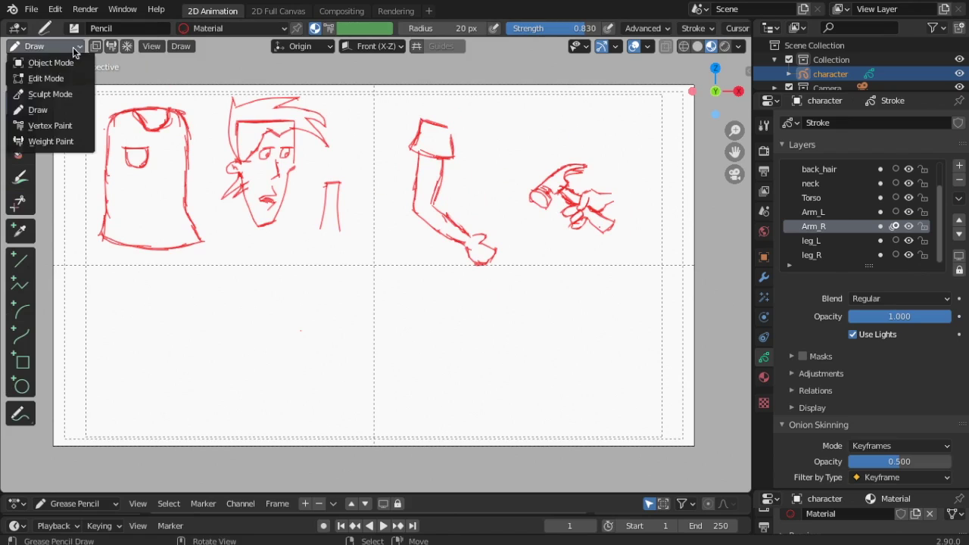
left_click(38, 76)
left_click_drag(618, 172, 619, 262)
key("g")
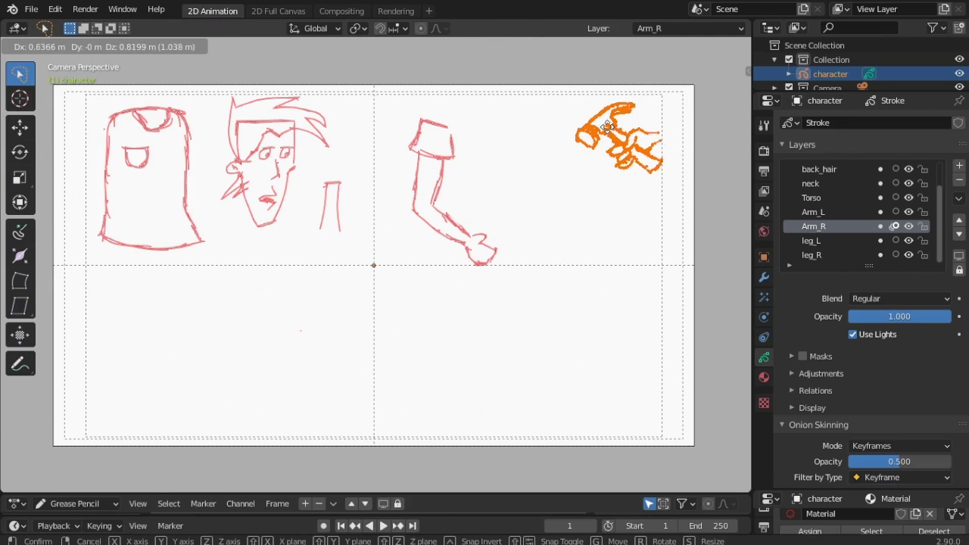
left_click(626, 122)
left_click(64, 50)
left_click(38, 112)
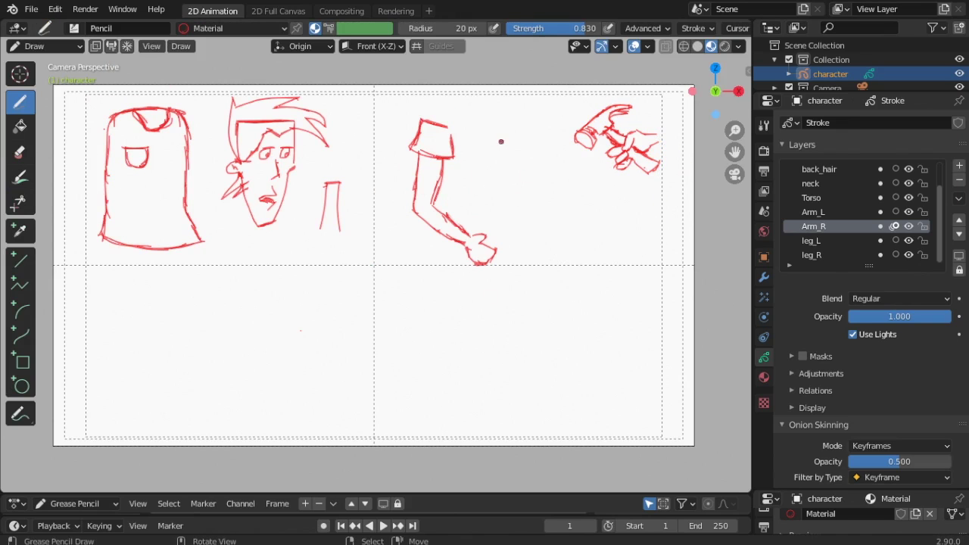
Step: Draw a second, outstretched arm with a short sleeve between the first arm and the hammer hand, and erase the hand from the first arm
mouse_move(495, 132)
left_mouse_down()
mouse_move(517, 126)
mouse_move(502, 160)
mouse_move(532, 143)
mouse_move(502, 161)
mouse_move(563, 184)
left_mouse_up()
mouse_move(519, 162)
left_mouse_down()
mouse_move(550, 198)
mouse_move(606, 204)
mouse_move(598, 214)
mouse_move(622, 221)
left_mouse_up()
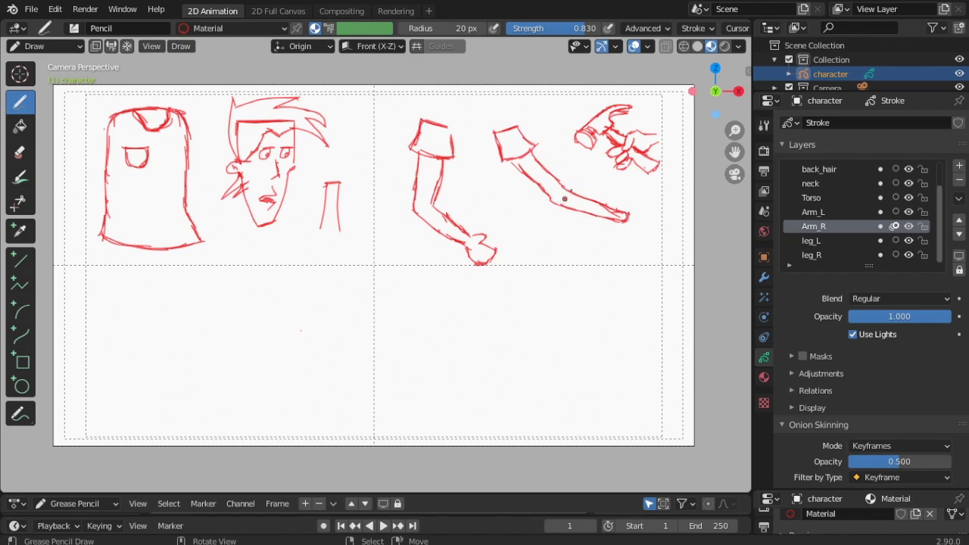
mouse_move(505, 239)
left_mouse_down("ctrl")
mouse_move(480, 259)
mouse_move(484, 237)
mouse_move(465, 240)
mouse_move(494, 252)
left_mouse_up("ctrl")
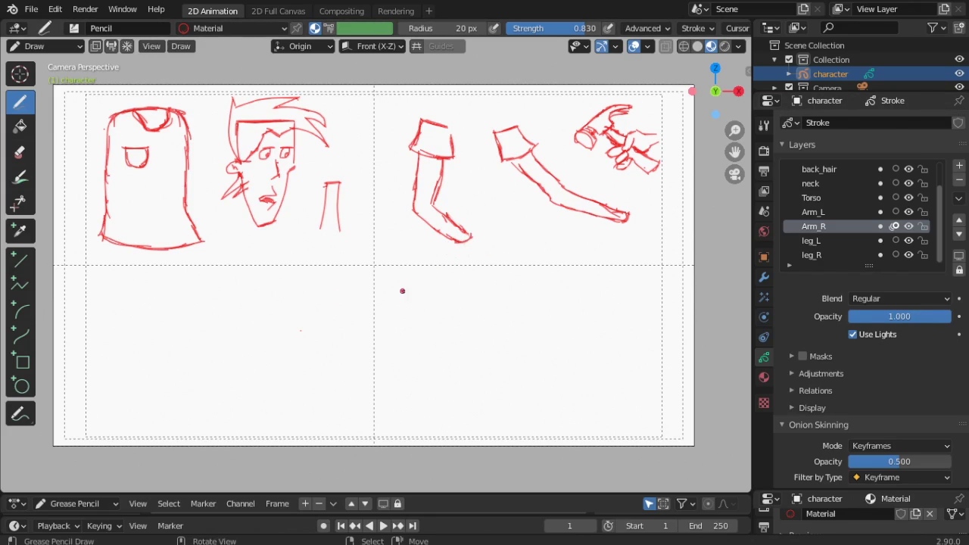
Step: Make Arm_L the active layer and toggle the visibility of the Arm_R layer to check which strokes it holds
left_click(807, 213)
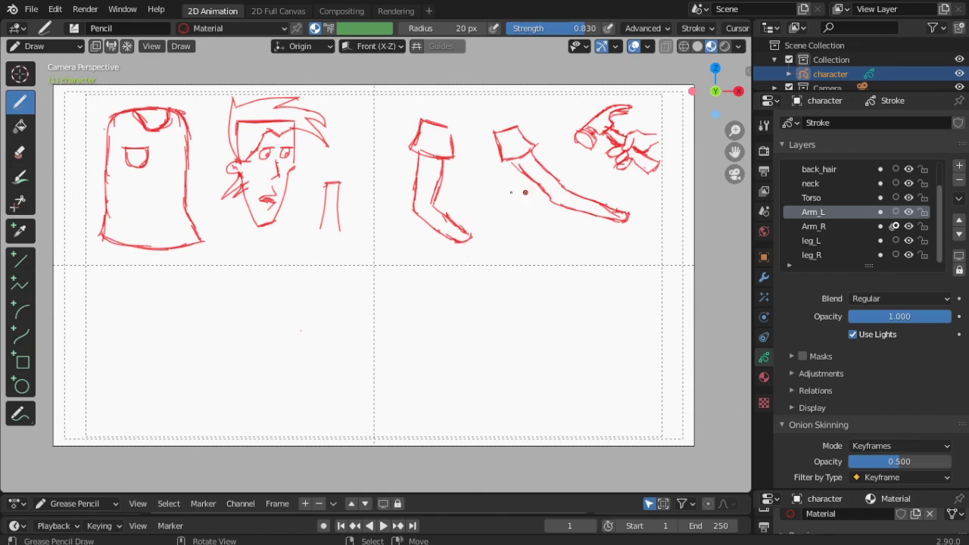
left_click(908, 184)
left_click(910, 183)
left_click(912, 226)
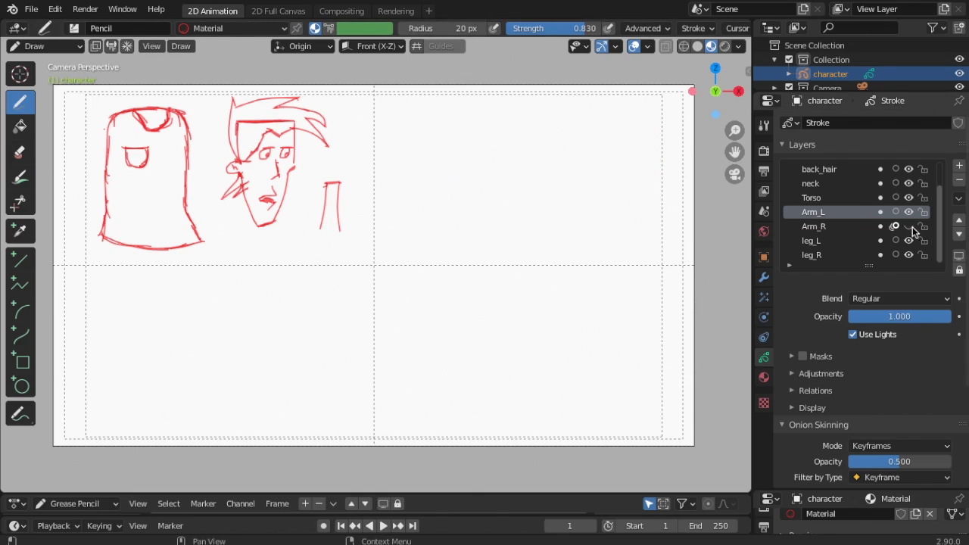
left_click(912, 226)
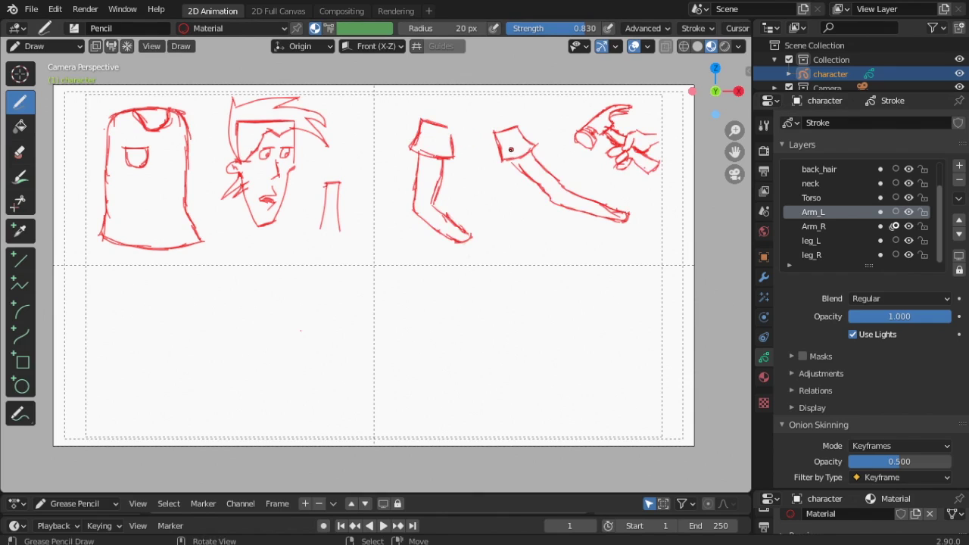
Step: In Edit Mode, copy the first arm's strokes from the Arm_R layer and paste them into the Arm_L layer with Arm_R hidden
left_click(833, 227)
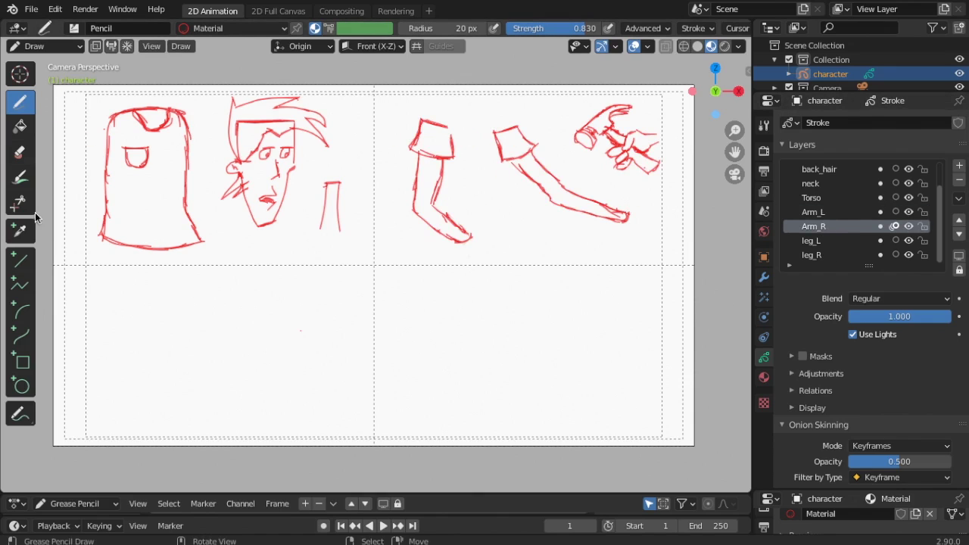
left_click(45, 47)
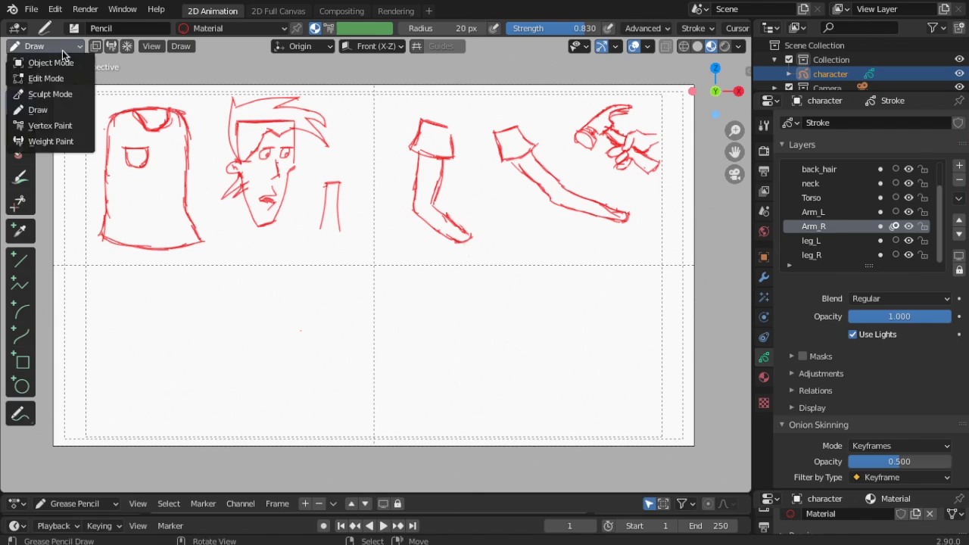
left_click(43, 78)
mouse_move(464, 142)
right_mouse_down("ctrl")
mouse_move(423, 251)
mouse_move(452, 186)
right_mouse_up("ctrl")
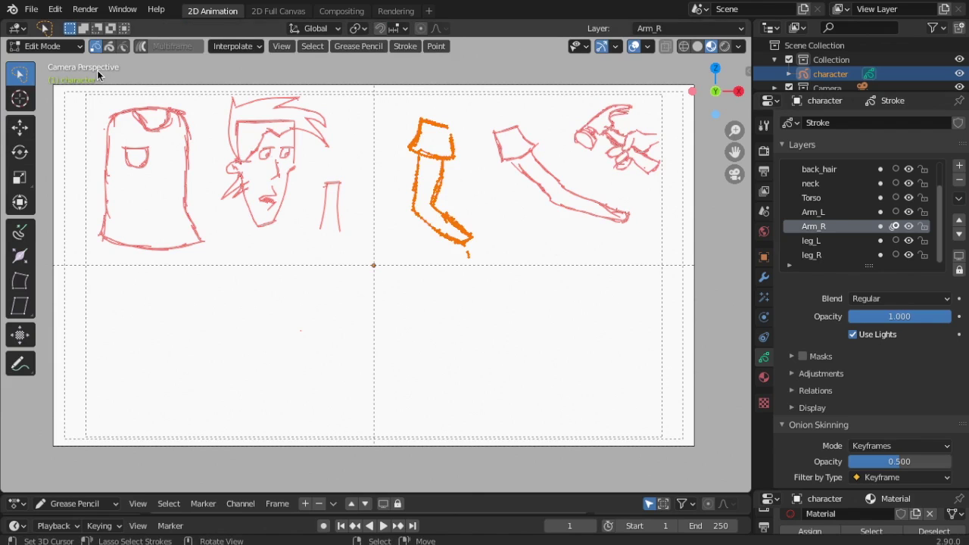
left_click(813, 212)
left_click(909, 226)
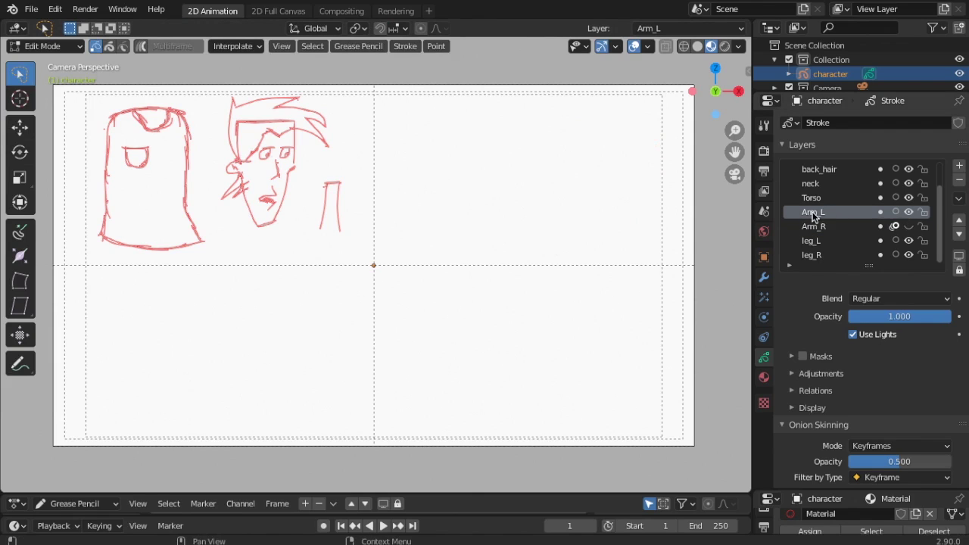
key("ctrl+v")
key("ctrl+v")
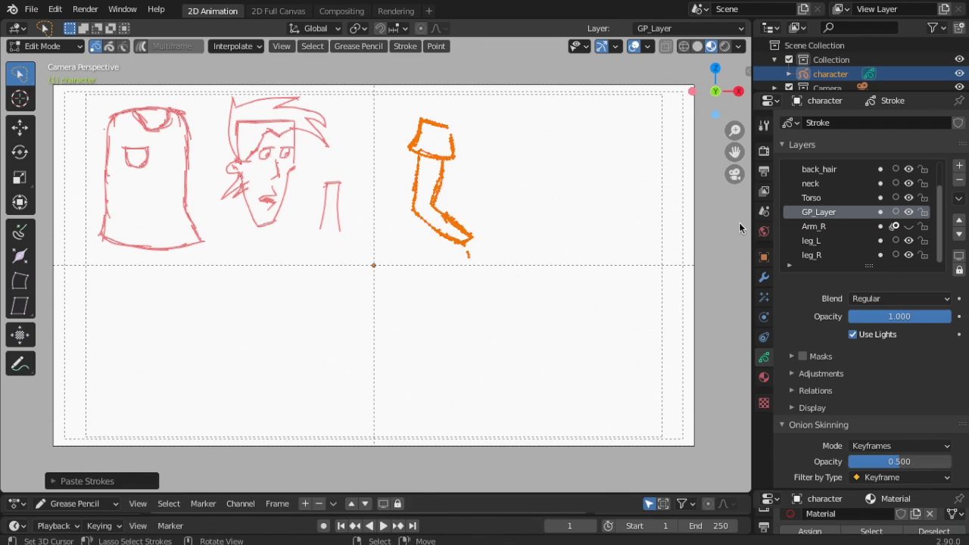
key("ctrl+z")
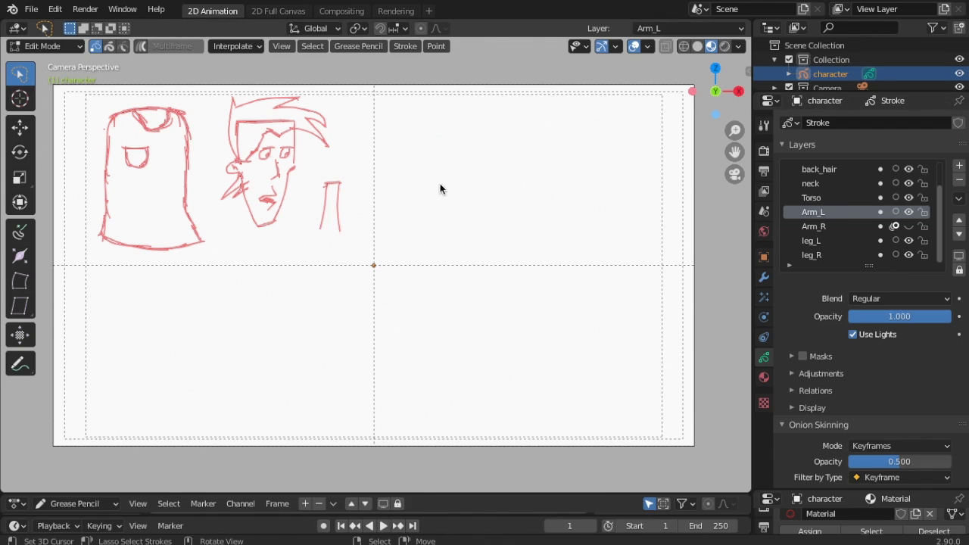
key("ctrl+v")
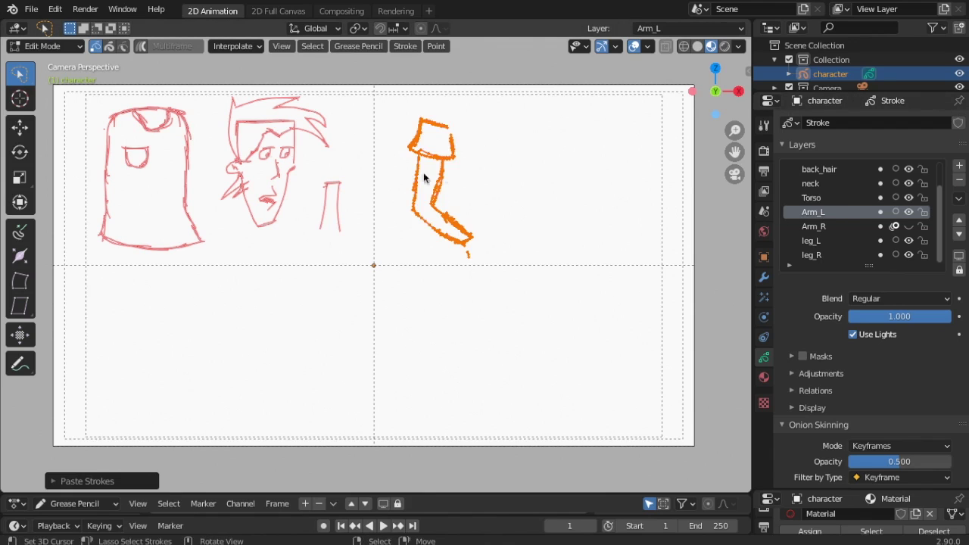
Step: Delete the original first-arm strokes from the Arm_R layer, keeping the pasted copy, and leave both arm layers visible
left_click(908, 211)
key("x")
left_click(423, 164)
key("ctrl+z")
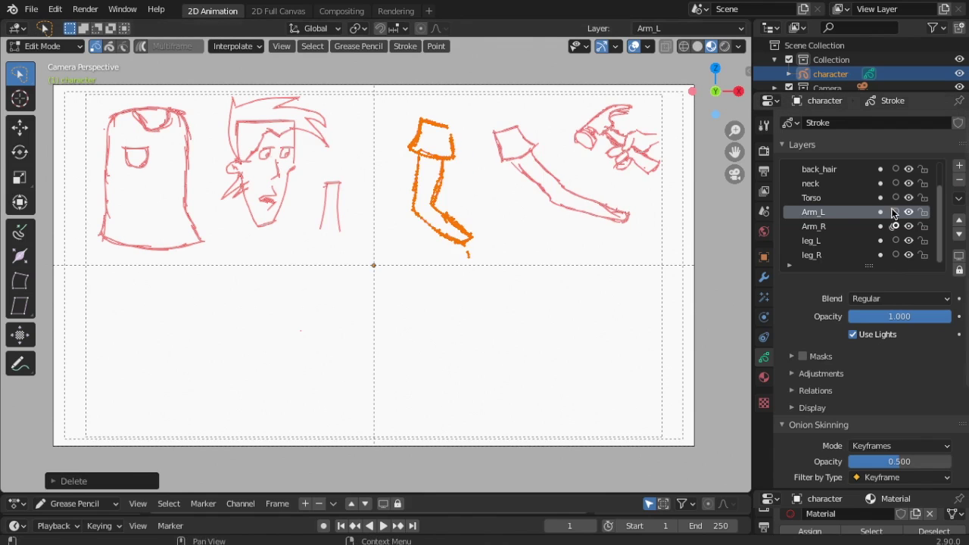
Step: In Draw mode on the Arm_L layer, sketch a small separate hand with fingers and wrist below the two arms
left_click(72, 46)
left_click(42, 105)
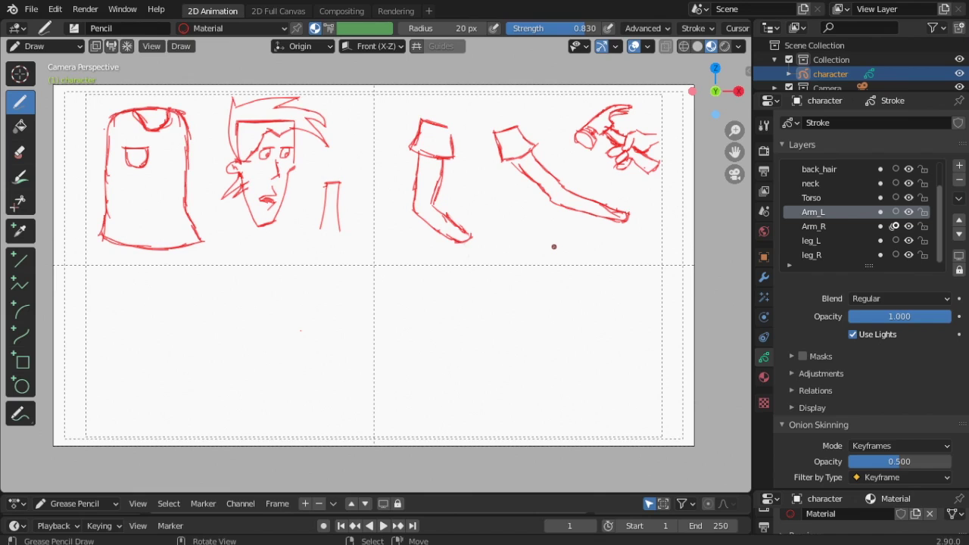
scroll(527, 240, "up", 3)
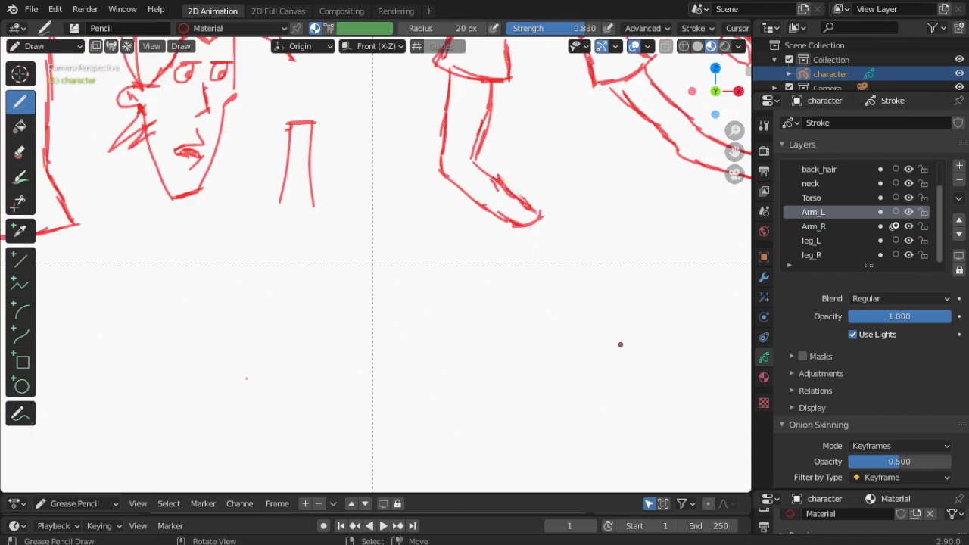
middle_click_drag(634, 334, 312, 376, "shift")
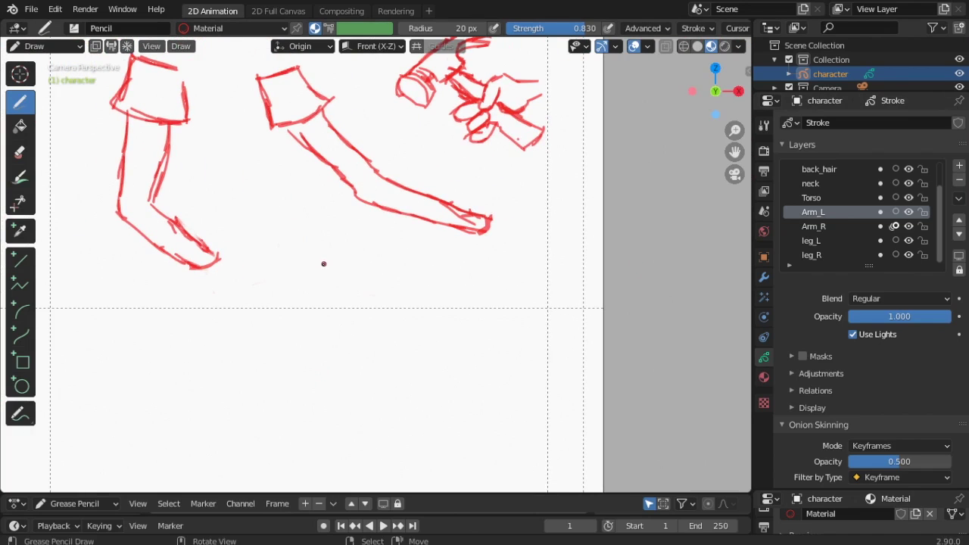
mouse_move(313, 270)
left_mouse_down()
mouse_move(338, 254)
mouse_move(319, 262)
left_mouse_up()
left_click_drag(348, 254, 357, 262)
left_click_drag(318, 277, 324, 273, "ctrl")
mouse_move(318, 254)
left_mouse_down()
mouse_move(353, 275)
mouse_move(285, 289)
mouse_move(309, 263)
left_mouse_up()
key("ctrl+z")
key("ctrl+z")
left_click_drag(302, 266, 282, 278)
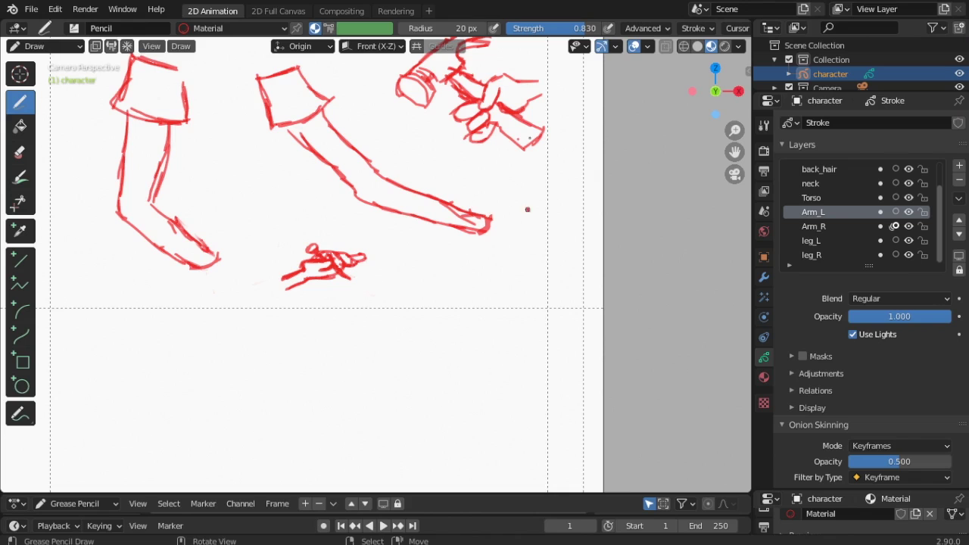
Step: In Edit Mode, select the new hand's strokes and scale them up, then return to Draw mode
left_click(65, 47)
left_click(45, 77)
mouse_move(368, 243)
left_mouse_down()
mouse_move(294, 325)
mouse_move(303, 318)
left_mouse_up()
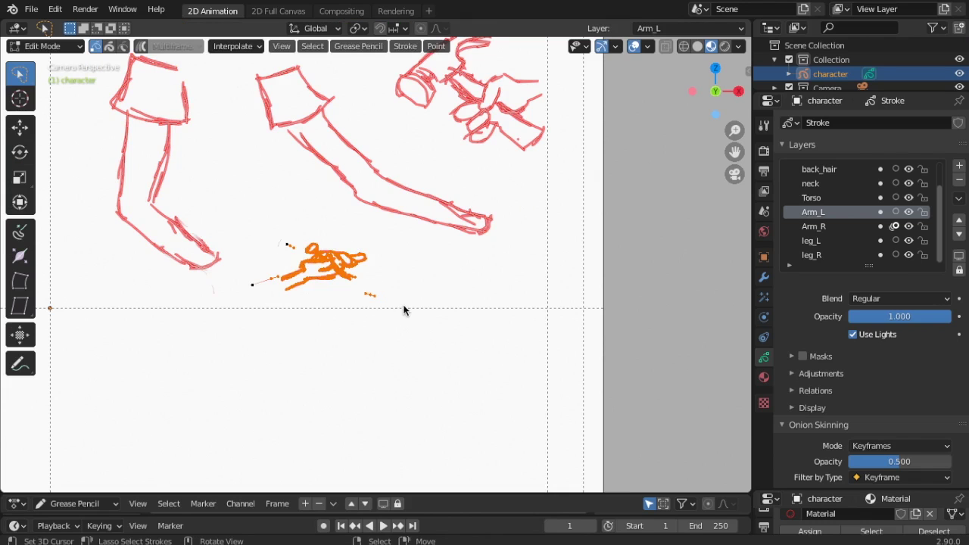
key("s")
left_click(454, 325)
left_click(79, 47)
left_click(62, 111)
scroll(426, 221, "up", 1)
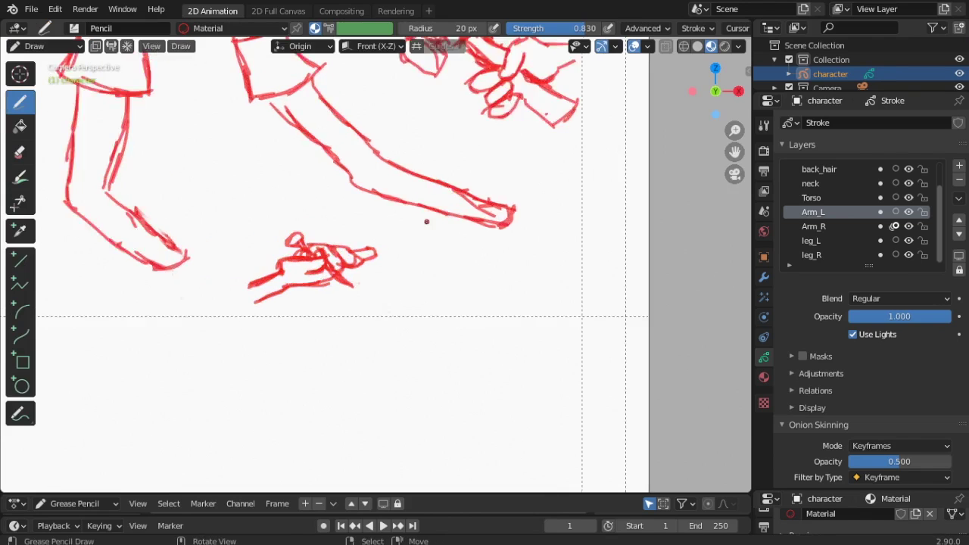
Step: On the leg_L layer, sketch the hip line, front contour with bent knee, and shoe of a leg below the torso and head
scroll(426, 221, "down", 6)
scroll(427, 223, "up", 1)
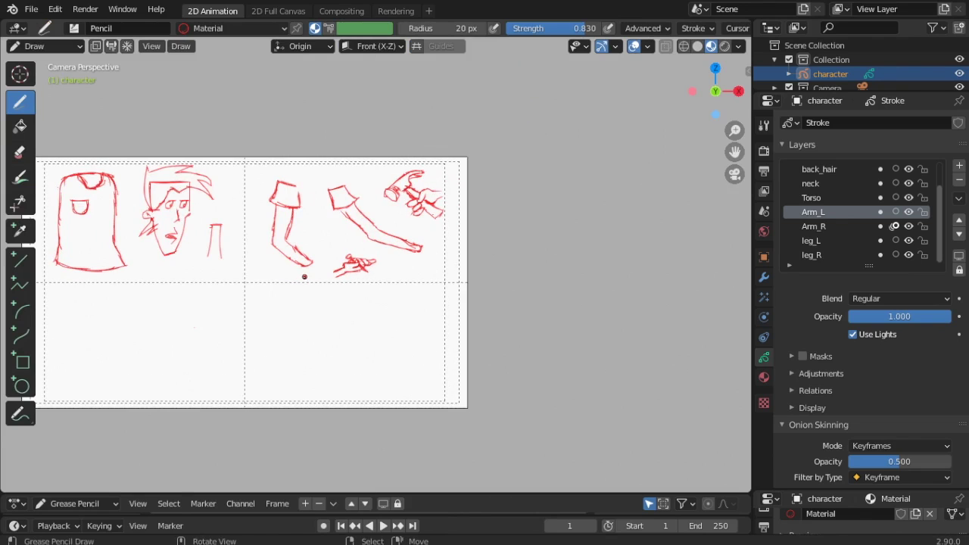
scroll(296, 237, "up", 2)
scroll(295, 237, "down", 2)
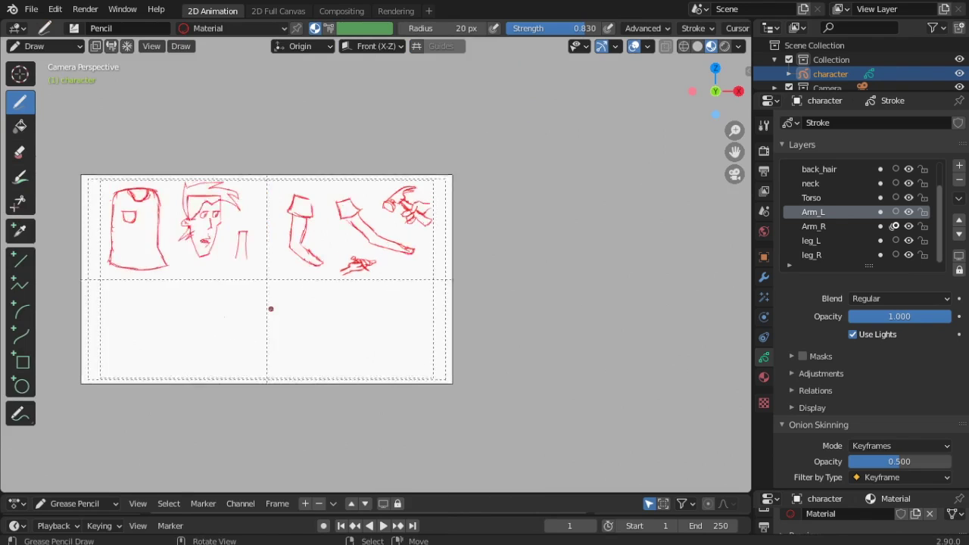
scroll(205, 320, "up", 2)
middle_click_drag(205, 321, 329, 262, "shift")
scroll(356, 263, "up", 2)
scroll(357, 262, "down", 1)
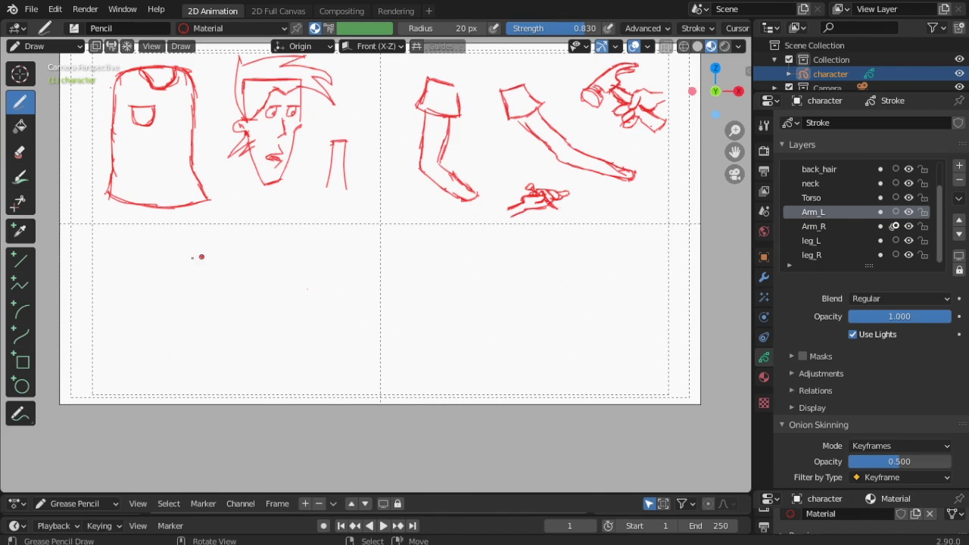
left_click(822, 226)
left_click(817, 241)
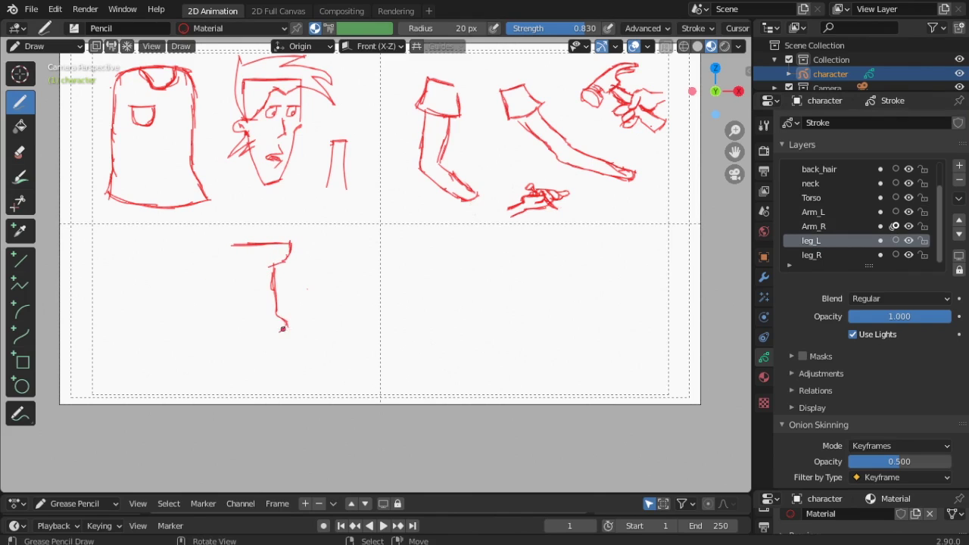
left_click_drag(277, 337, 284, 382)
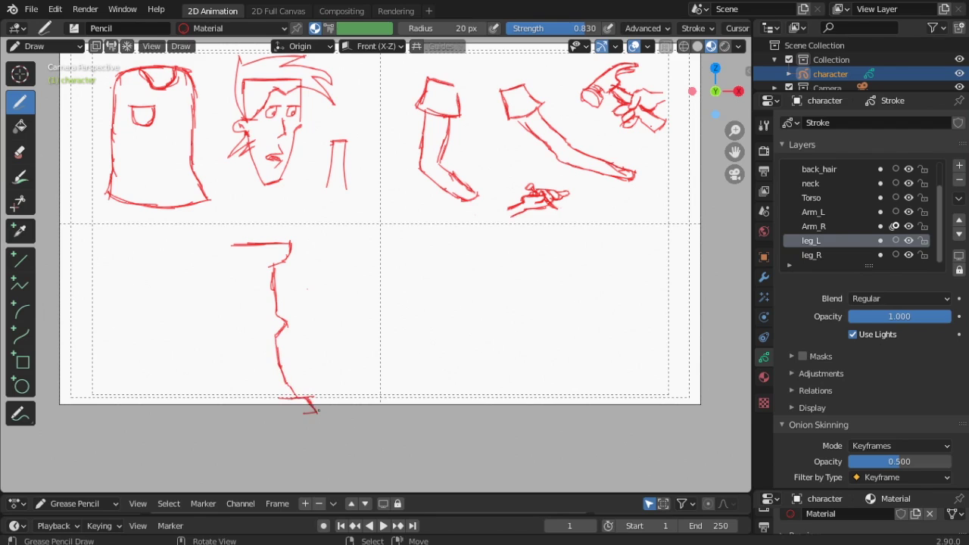
left_click_drag(318, 410, 275, 413)
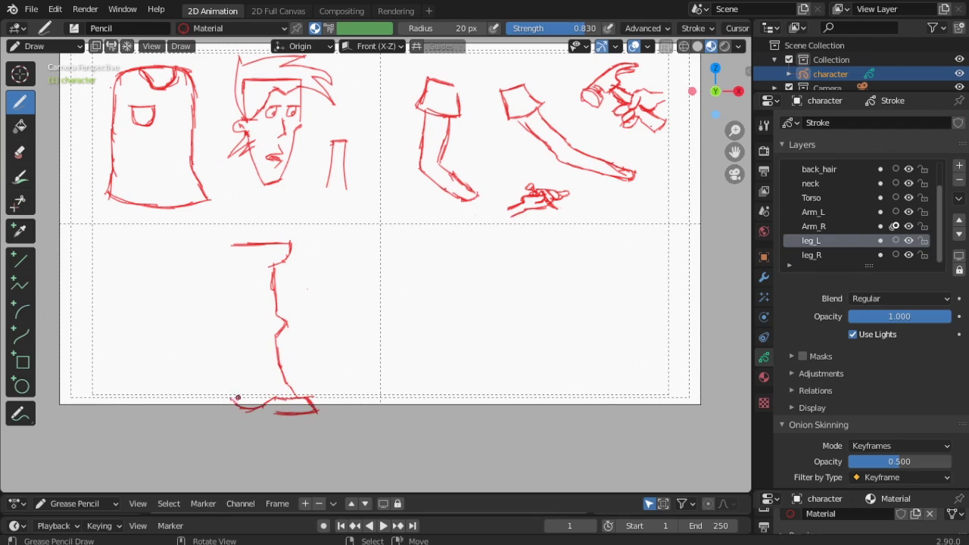
Step: Sketch the back contour of the leg and redraw the heel to close the shoe
left_click_drag(250, 334, 240, 370)
left_click_drag(244, 260, 250, 325)
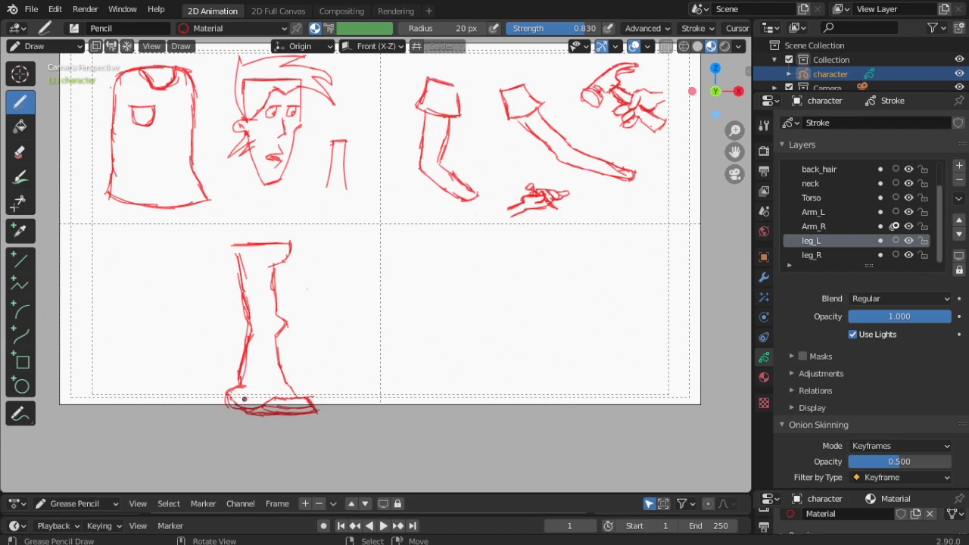
key("ctrl+z")
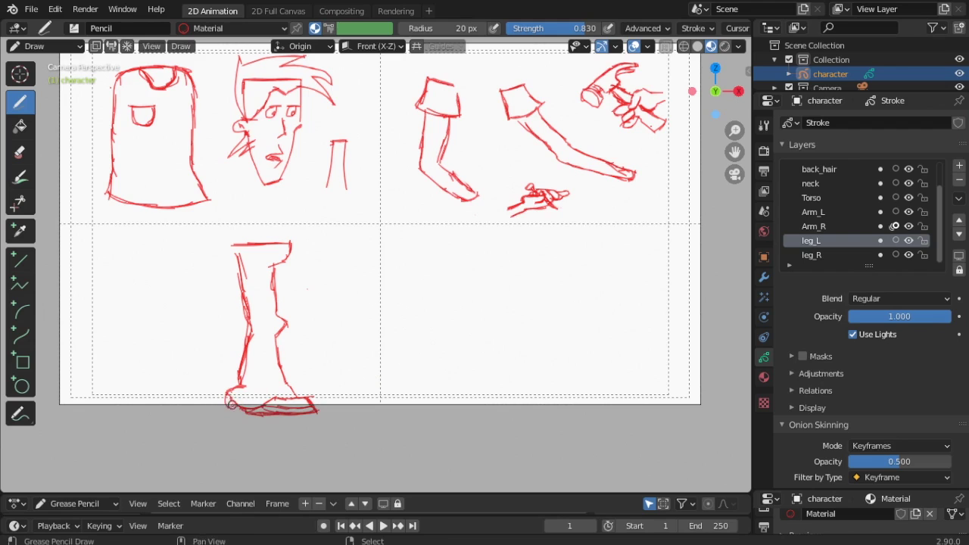
left_click_drag(227, 396, 239, 405, "ctrl")
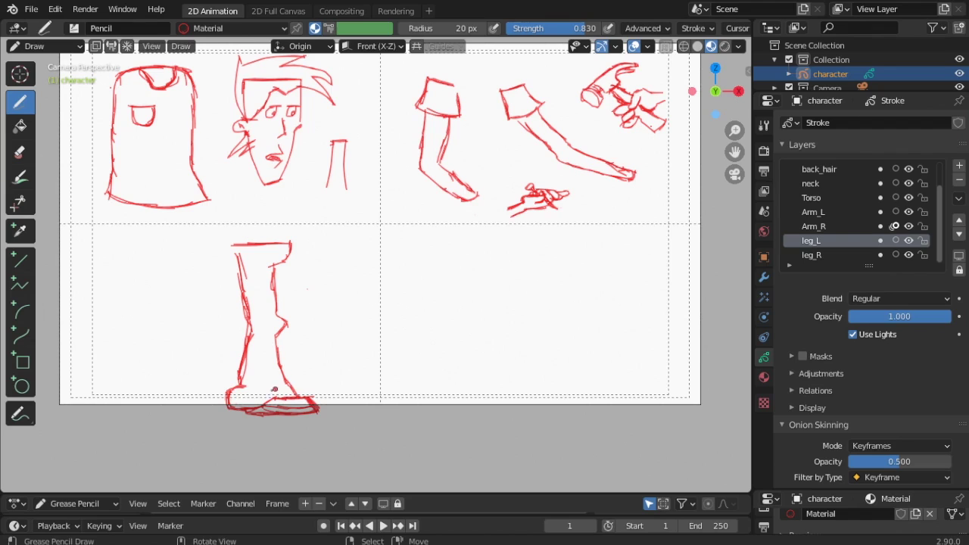
Step: In Edit Mode, select all of the leg's strokes on the leg_L layer and copy them
left_click(811, 255)
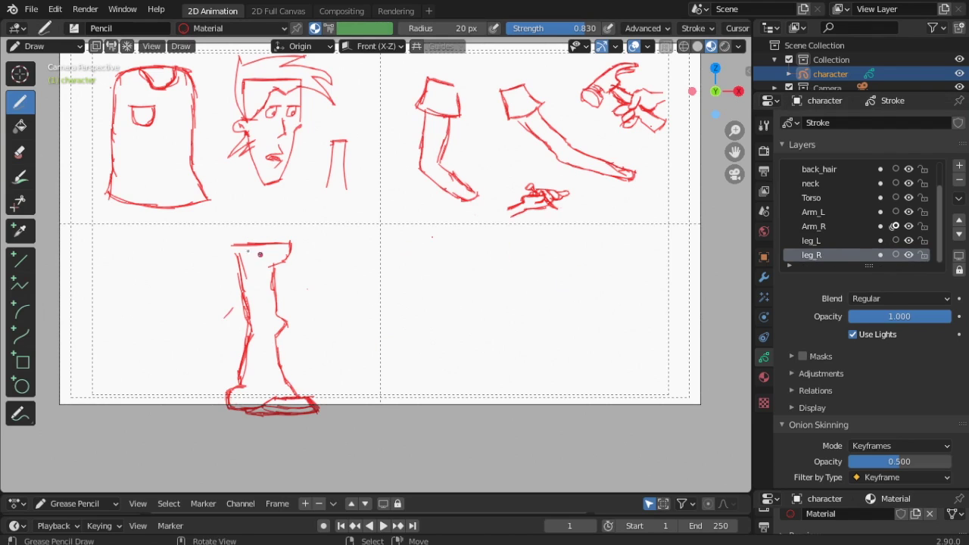
left_click(57, 47)
left_click(45, 78)
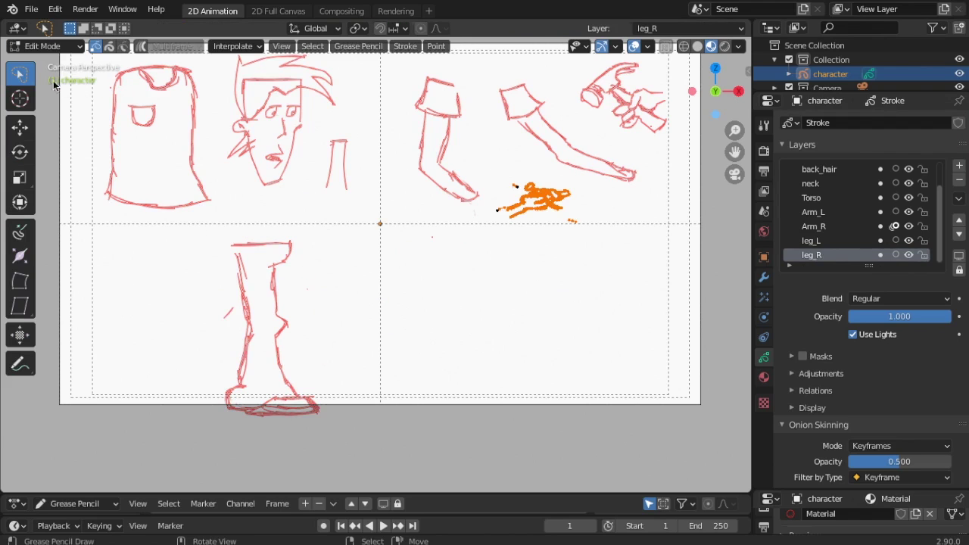
mouse_move(314, 228)
right_mouse_down("ctrl")
mouse_move(233, 217)
mouse_move(358, 444)
mouse_move(335, 297)
right_mouse_up("ctrl")
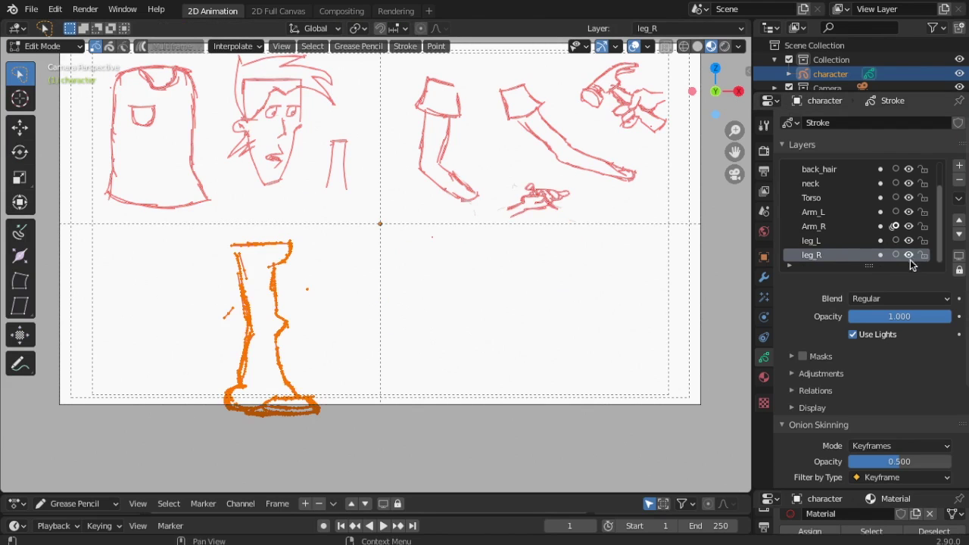
left_click(908, 240)
left_click(875, 241)
left_click(908, 240)
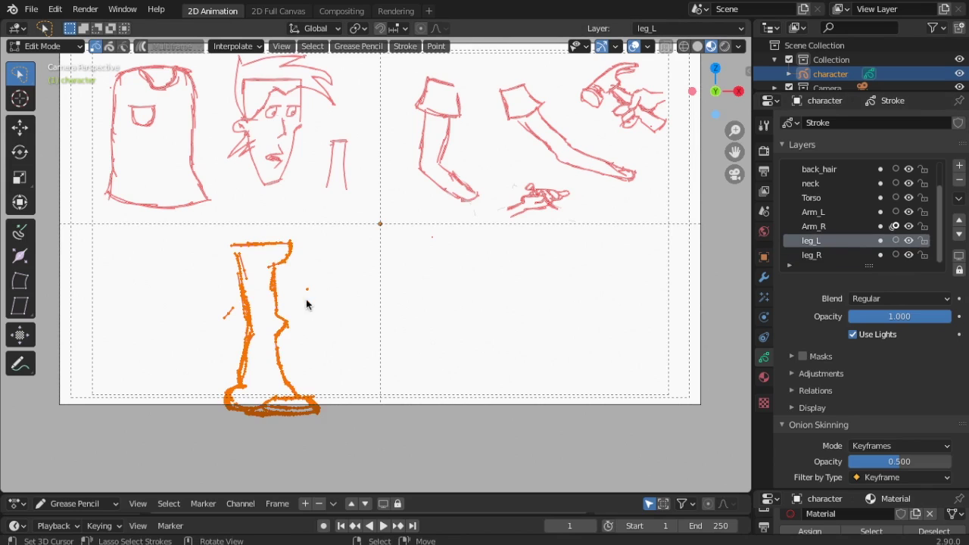
Step: Paste the copied leg into the leg_R layer and move the copy to the right of the original
left_click(825, 254)
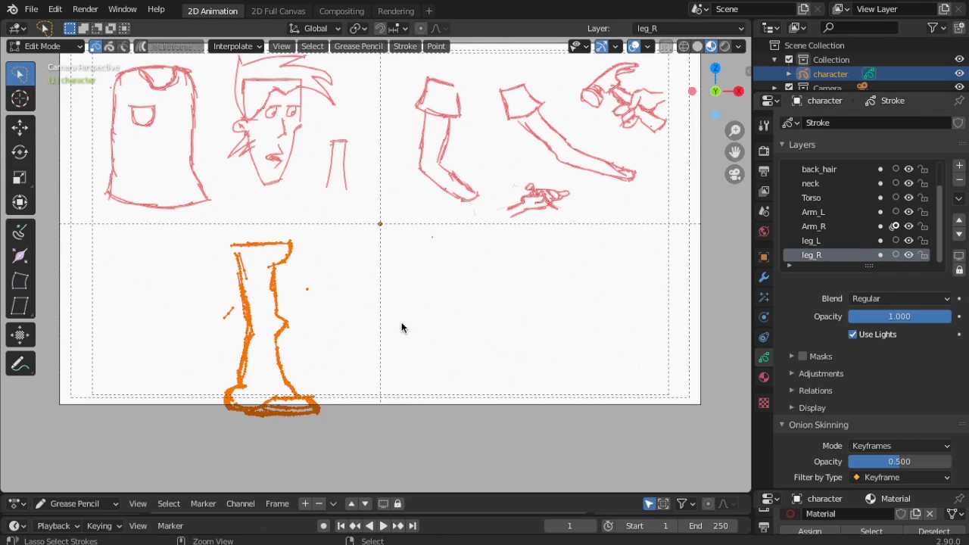
key("ctrl+v")
key("g")
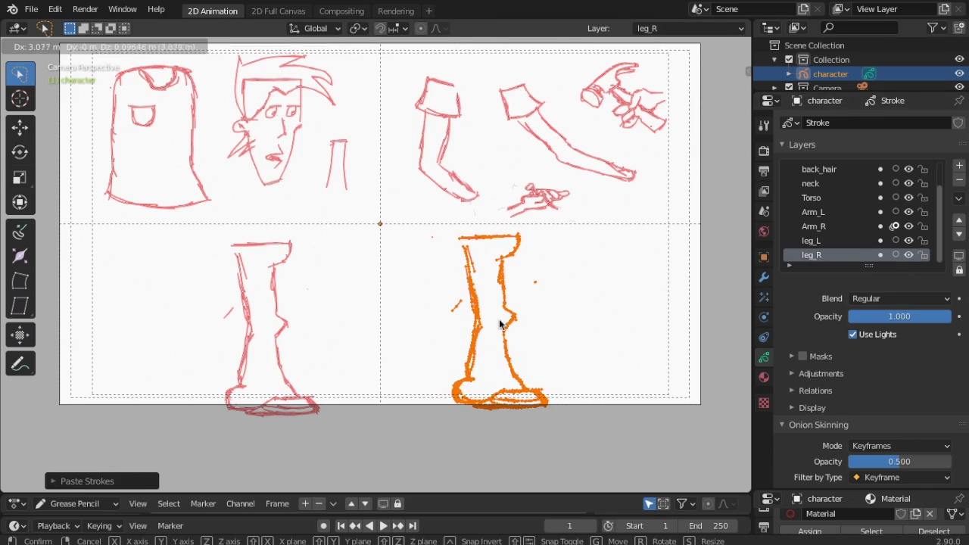
left_click(498, 320)
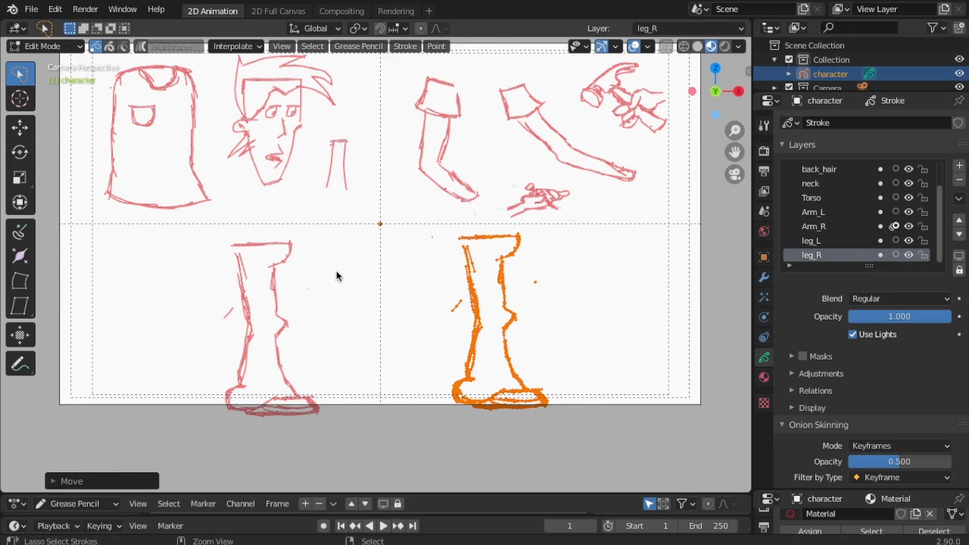
Step: Select the original leg on the leg_L layer and move it up and left so its foot fits inside the camera frame
mouse_move(337, 274)
right_mouse_down("ctrl")
mouse_move(376, 457)
mouse_move(333, 265)
right_mouse_up("ctrl")
mouse_move(319, 250)
left_mouse_down("ctrl")
mouse_move(399, 389)
mouse_move(386, 355)
left_mouse_up("ctrl")
left_click(815, 241)
right_click_drag(318, 253, 370, 399, "ctrl")
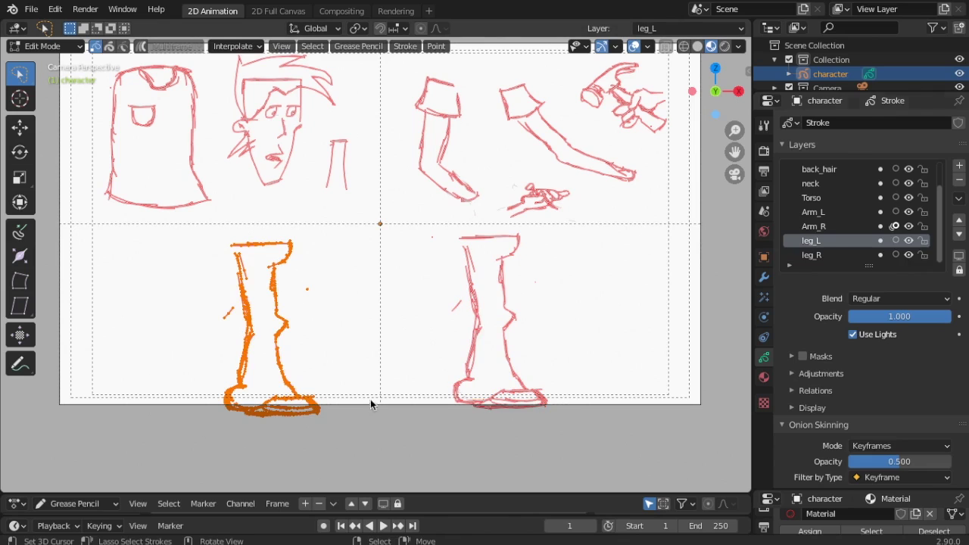
key("g")
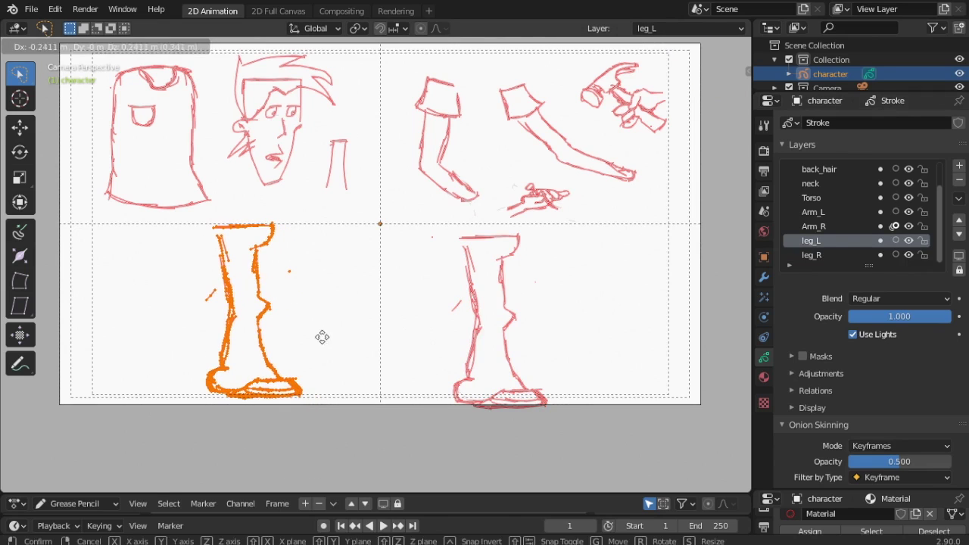
left_click(320, 335)
Step: Select the copied leg and move it close beside the original at the same height
right_click_drag(526, 227, 582, 414, "ctrl")
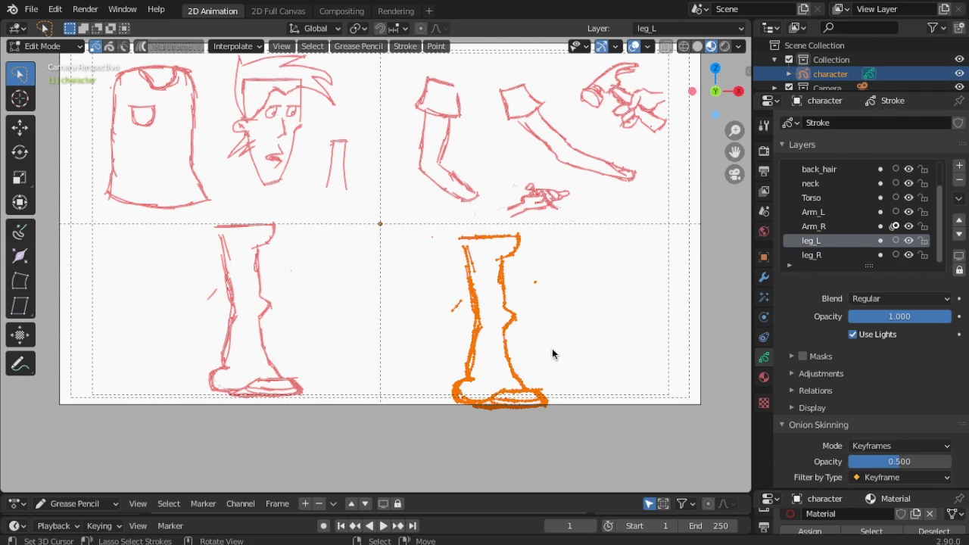
key("g")
left_click(411, 340)
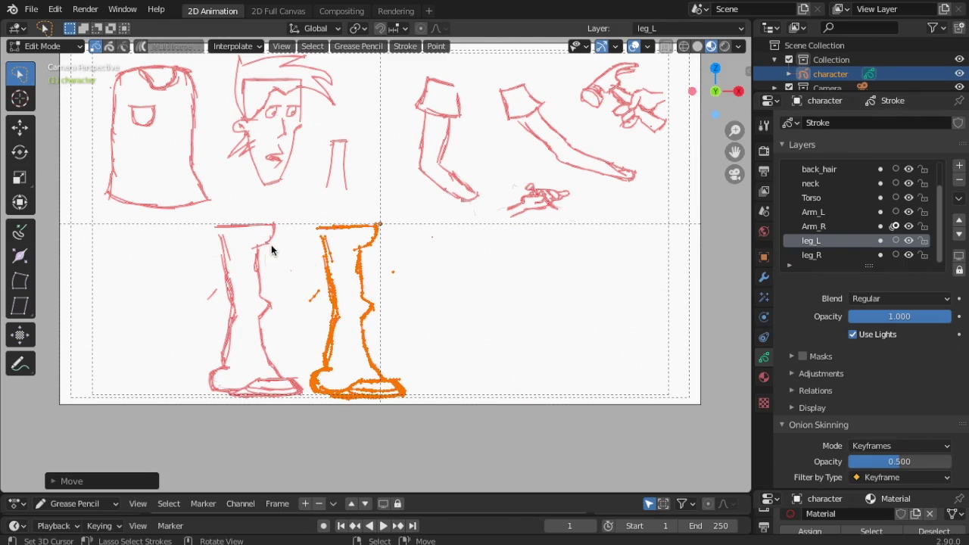
Step: Toggle the visibility of the leg_R and leg_L layers off and on to check them, then return to Draw mode
left_click(908, 254)
left_click(908, 254)
left_click(908, 240)
left_click(908, 240)
left_click(67, 47)
left_click(38, 108)
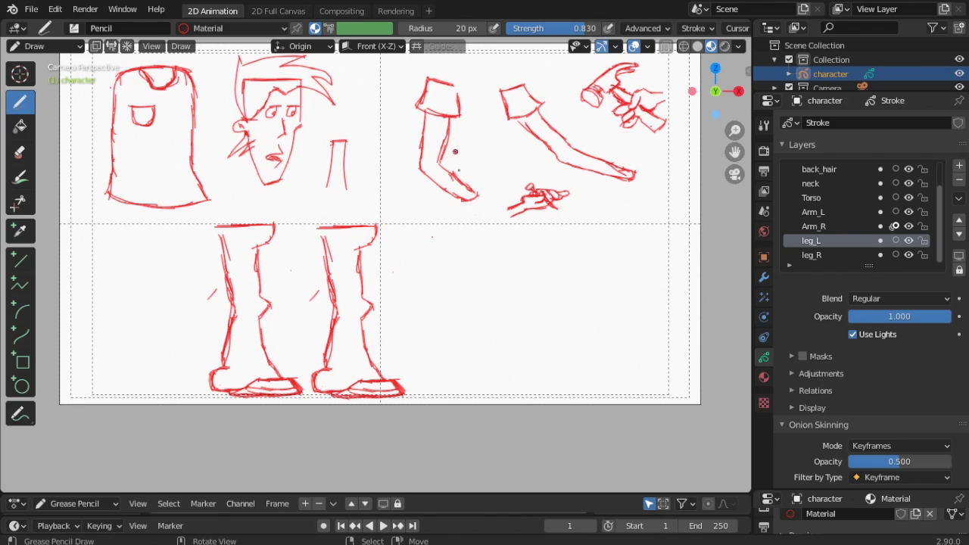
Step: Save the file with the complete set of body parts in view
scroll(454, 151, "down", 1)
left_click(31, 9)
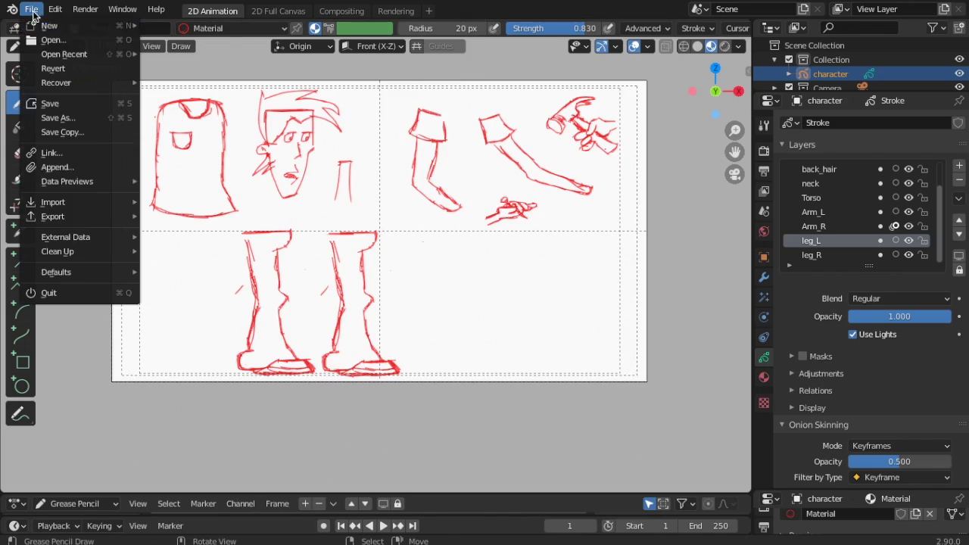
left_click(45, 107)
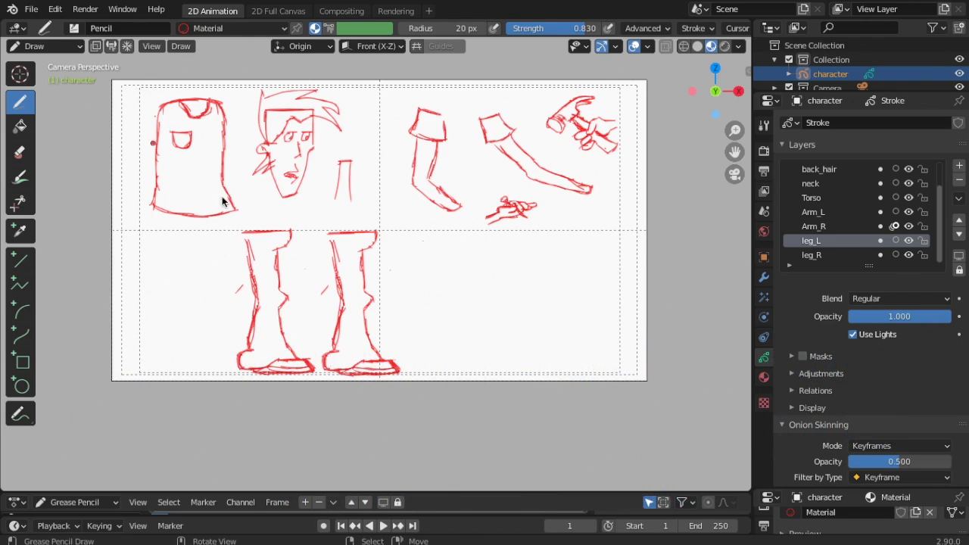
Step: In Edit Mode, select all body parts, scale them down and move them below the camera frame to clear the canvas
left_click(66, 46)
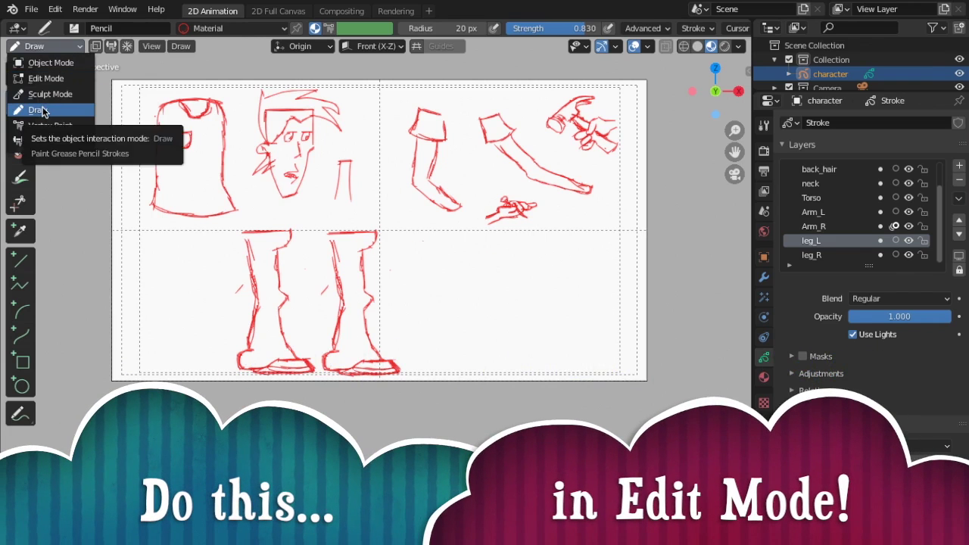
left_click(46, 77)
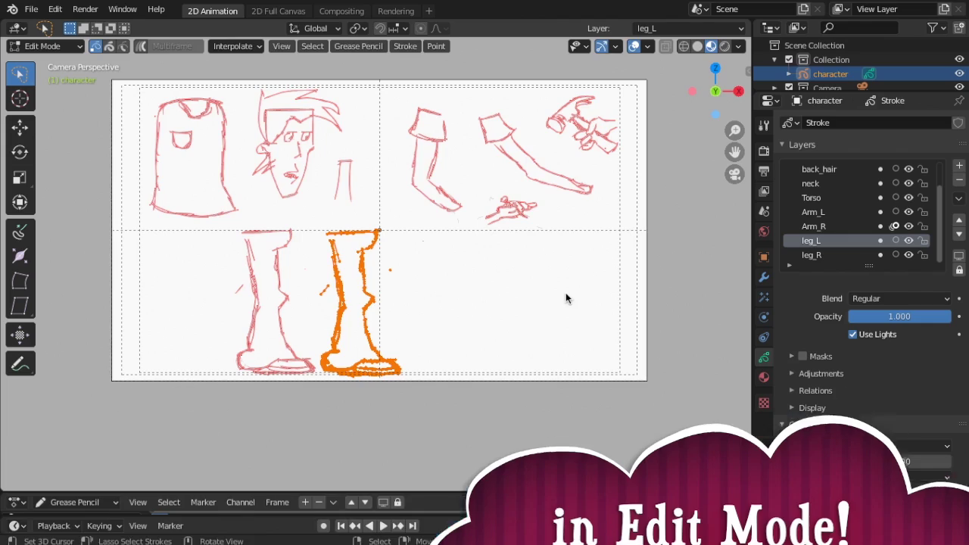
key("a")
key("s")
left_click(527, 316)
key("g")
left_click(276, 381)
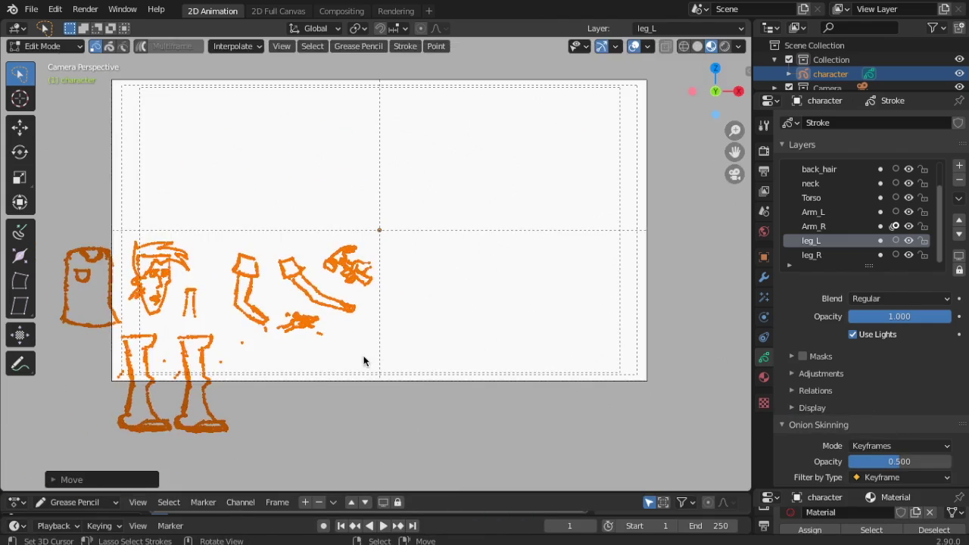
key("g")
left_click(382, 473)
Step: Select the head and hair strokes, move them to the upper middle of the camera frame and resize them slightly
scroll(225, 368, "up", 2)
middle_click_drag(225, 368, 366, 124, "shift")
scroll(366, 78, "up", 2)
mouse_move(234, 115)
left_mouse_down()
mouse_move(91, 171)
mouse_move(204, 261)
left_mouse_up()
scroll(313, 197, "down", 4)
mouse_move(308, 207)
middle_mouse_down("shift")
mouse_move(267, 279)
mouse_move(208, 345)
middle_mouse_up("shift")
key("g")
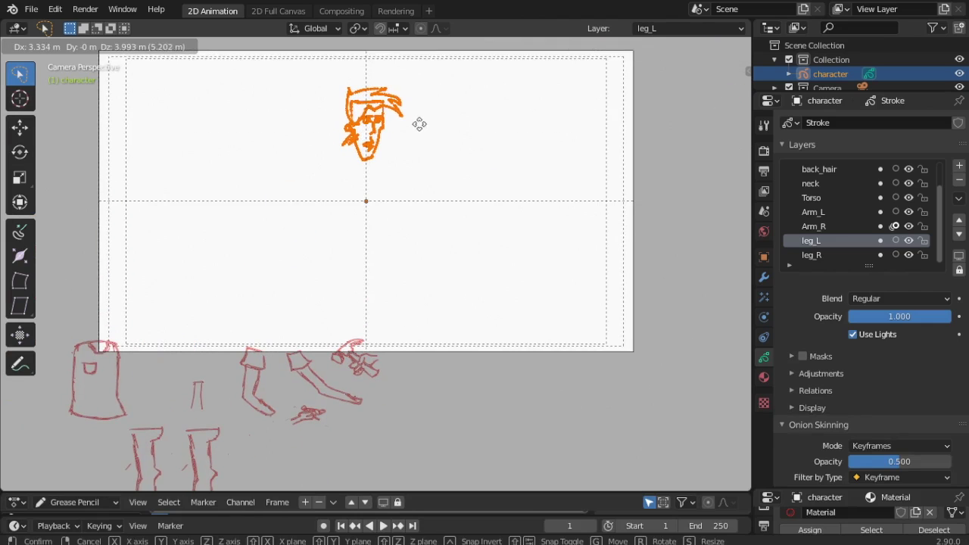
left_click(419, 123)
key("s")
left_click(413, 182)
Step: Select the neck strokes, move them under the chin and resize them to fit the head
scroll(409, 196, "down", 1)
left_click_drag(226, 391, 248, 359)
key("g")
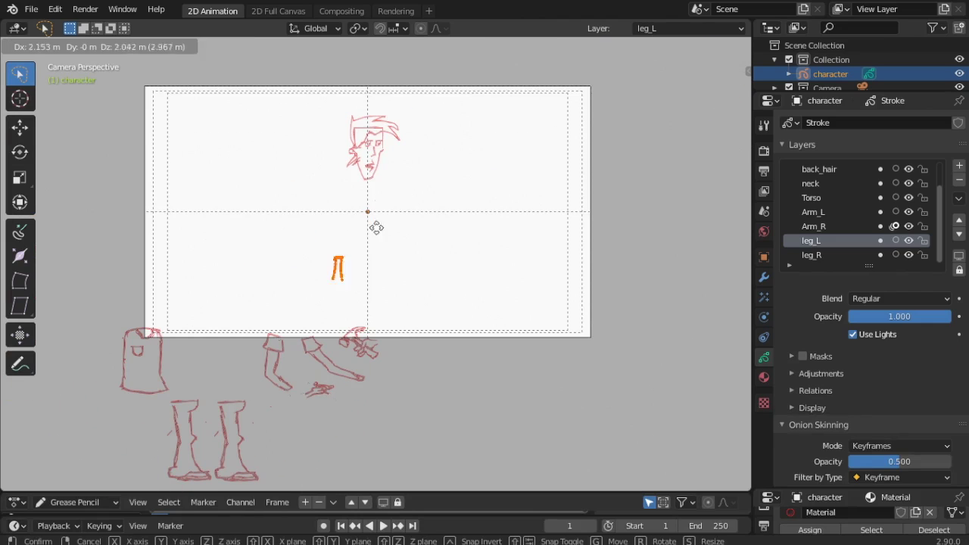
left_click(389, 172)
key("s")
left_click(474, 234)
Step: Select the torso strokes and move them up under the neck
left_click_drag(186, 318, 68, 370)
right_click_drag(67, 369, 181, 401, "ctrl")
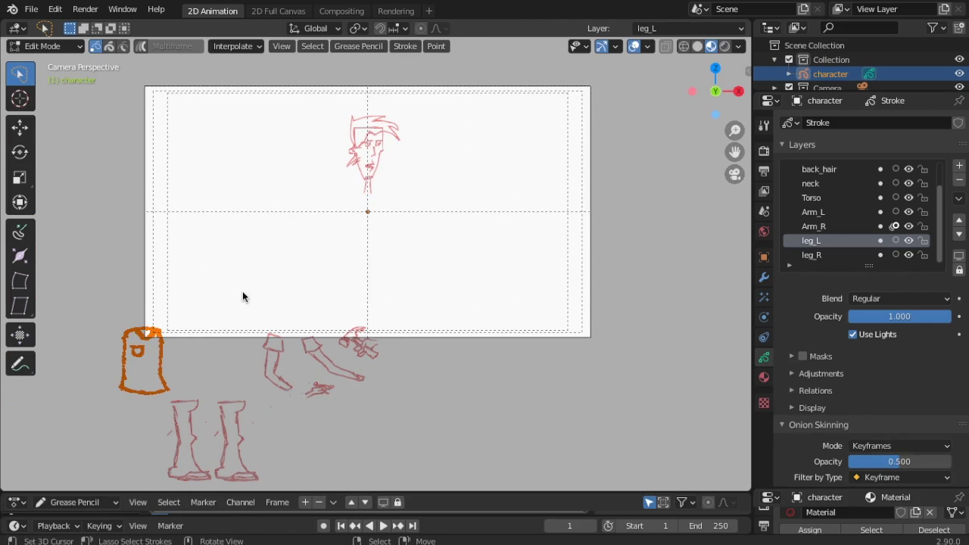
key("g")
left_click(468, 143)
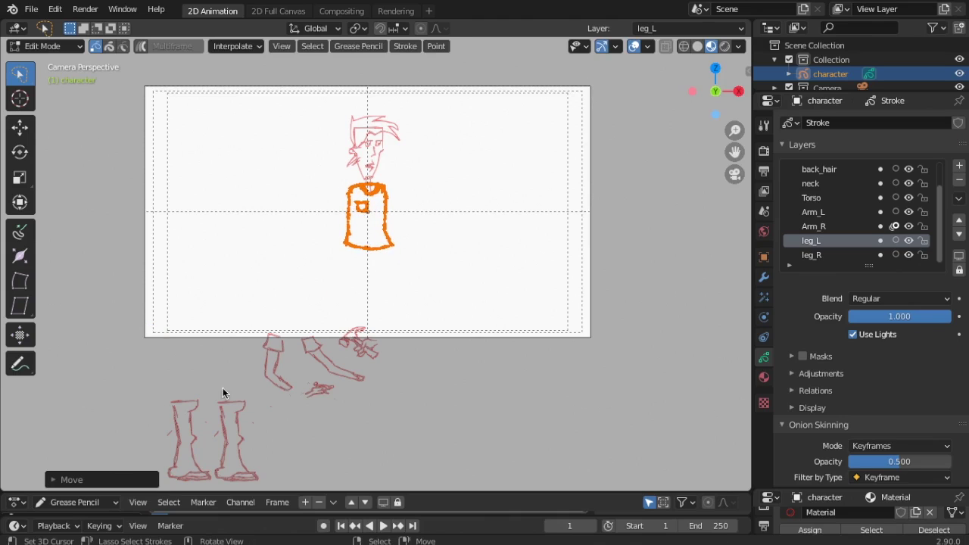
Step: Select both legs together and move them into the camera frame, to the right of the torso
mouse_move(186, 395)
right_mouse_down("ctrl")
mouse_move(207, 480)
mouse_move(216, 441)
right_mouse_up("ctrl")
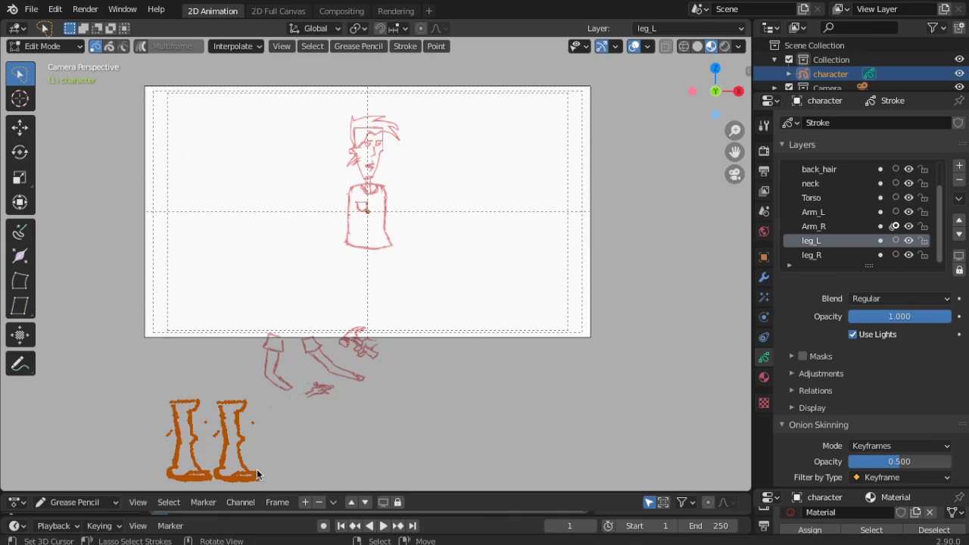
key("g")
left_click(505, 276)
scroll(380, 321, "up", 2)
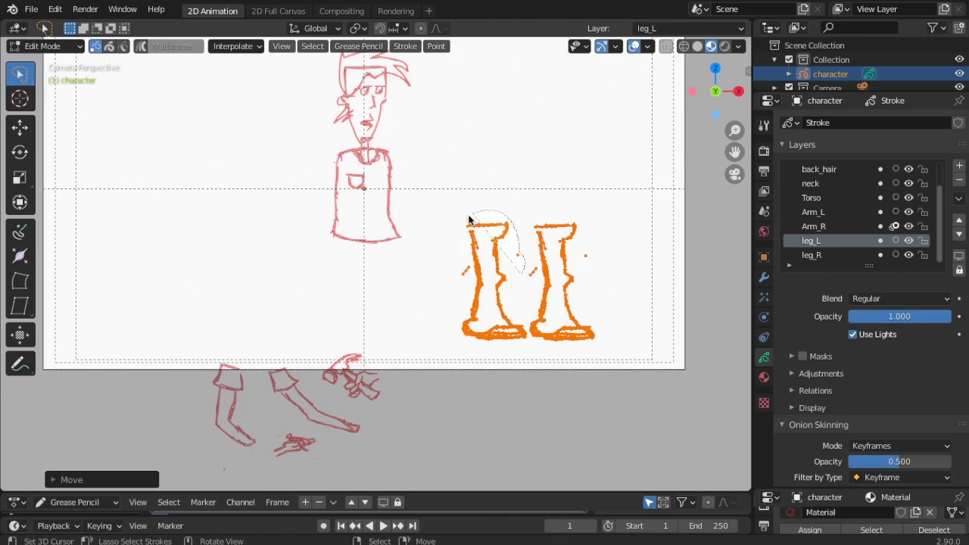
Step: Select only the left one of the two legs and attach it under the torso
right_click_drag(468, 219, 519, 346, "ctrl")
key("g")
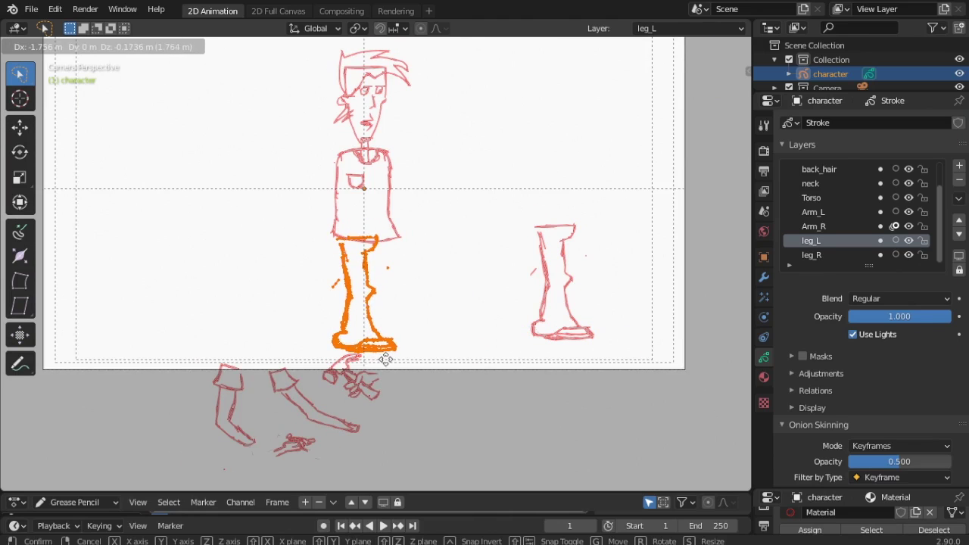
left_click(389, 360)
Step: Select the loose leg, move it closer to the attached leg and narrow it along the X axis
mouse_move(613, 230)
right_mouse_down("ctrl")
mouse_move(573, 212)
mouse_move(617, 342)
right_mouse_up("ctrl")
key("g")
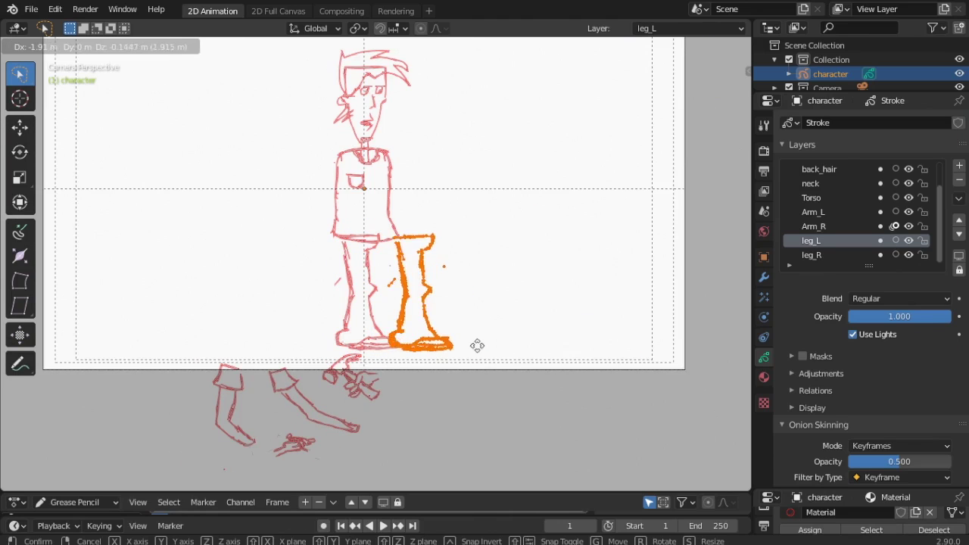
left_click(501, 344)
key("s")
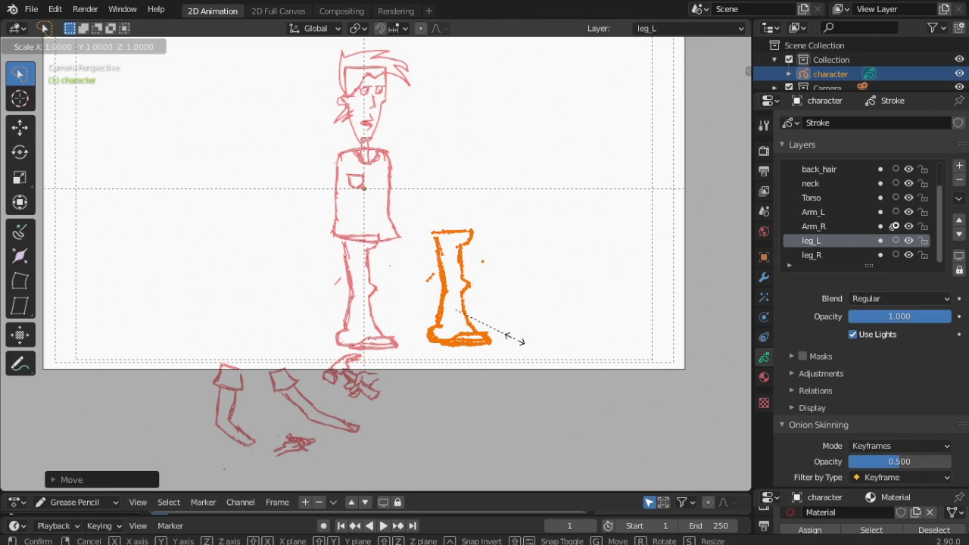
key("x")
left_click(493, 340)
Step: Lock the Torso layer, then select the attached leg, make it smaller and reposition it under the shirt hem
left_click(923, 197)
mouse_move(405, 255)
right_mouse_down("ctrl")
mouse_move(330, 236)
mouse_move(363, 351)
mouse_move(401, 261)
right_mouse_up("ctrl")
key("s")
left_click(394, 289)
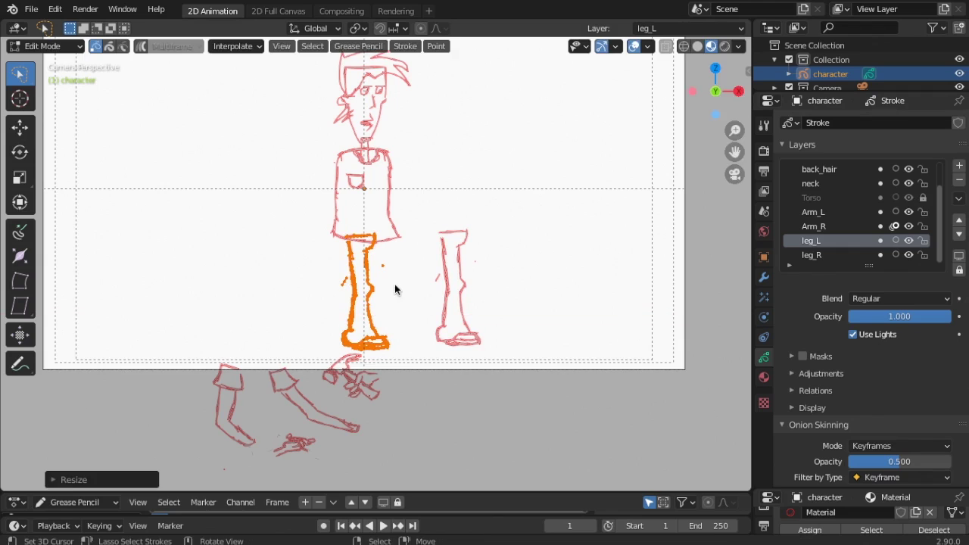
key("g")
left_click(419, 289)
Step: Select the other leg, attach it under the torso beside the first one and rotate it slightly to fit
left_click_drag(431, 227, 500, 346)
key("g")
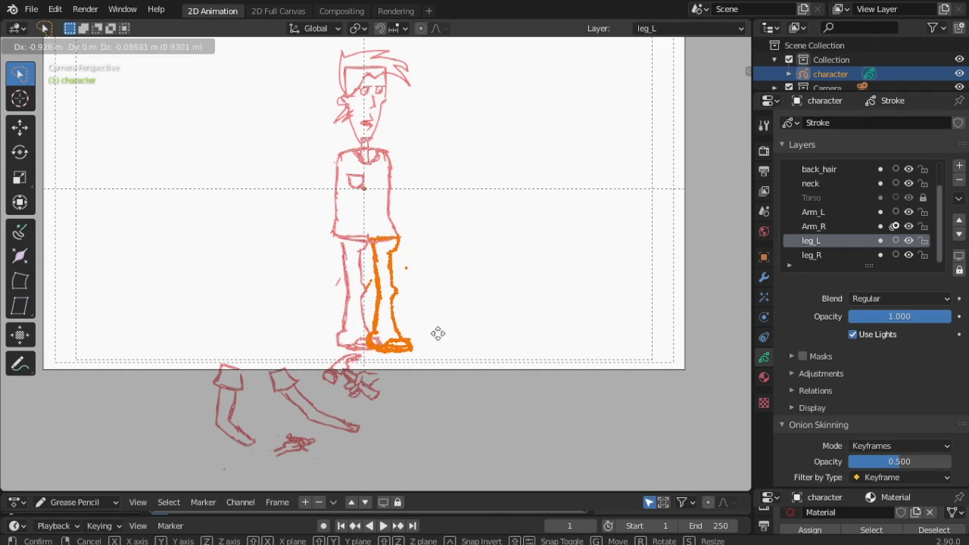
left_click(431, 331)
key("r")
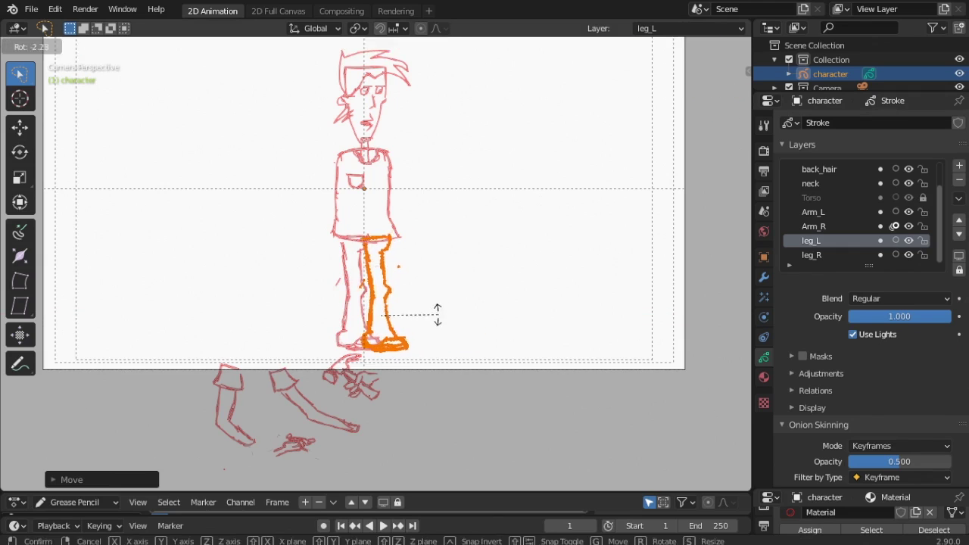
left_click(437, 314)
key("g")
left_click(450, 310)
Step: Select the arm strokes below the camera frame and attach the arm to the torso's shoulder
mouse_move(253, 368)
left_mouse_down()
mouse_move(220, 469)
mouse_move(266, 427)
left_mouse_up()
key("g")
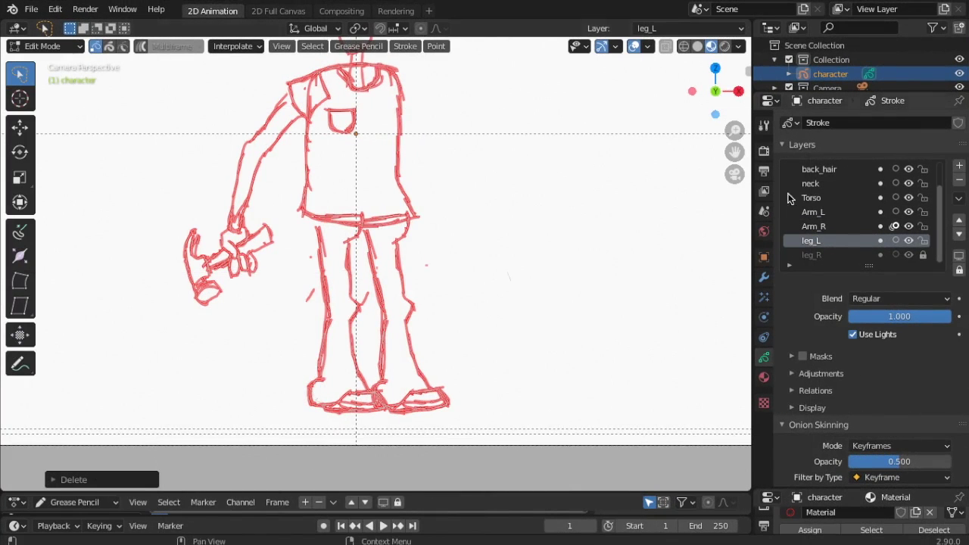
Step: Add a new layer above leg_L and sketch a curved belt band around the shirt's hem in Draw mode
left_click(959, 165)
key("Tab")
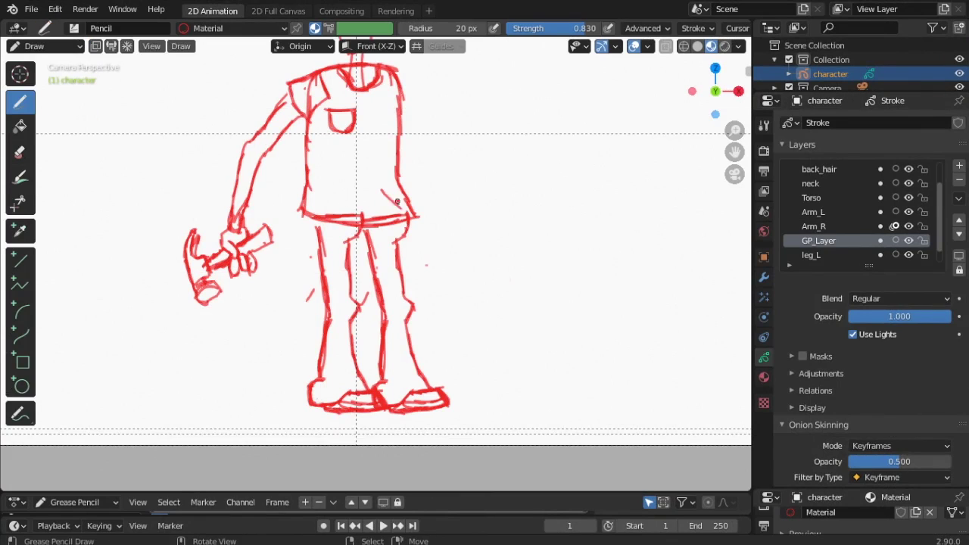
mouse_move(403, 210)
left_mouse_down()
mouse_move(382, 246)
mouse_move(337, 246)
mouse_move(306, 219)
mouse_move(405, 205)
left_mouse_up()
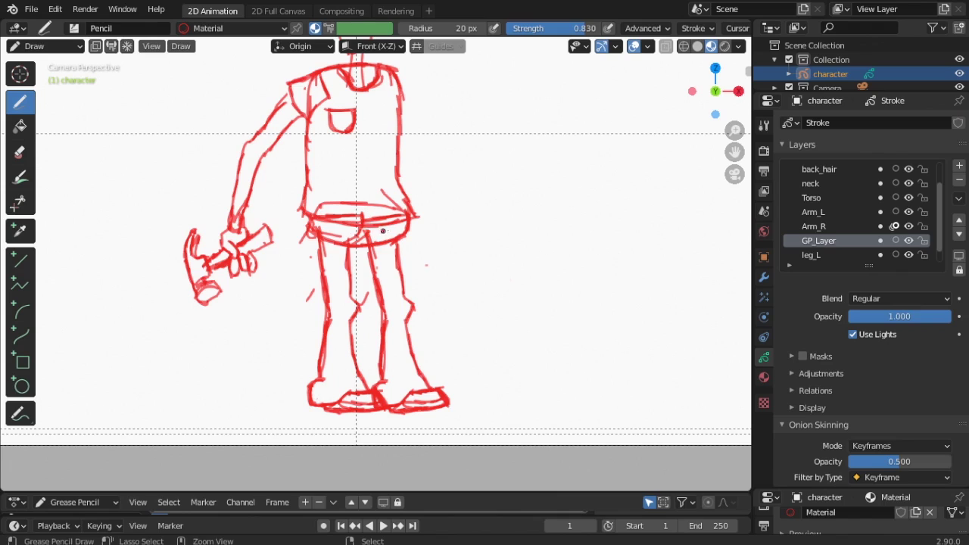
Step: Hide the leg_L and leg_R layers and draw short vertical buckle lines across the belt
left_click(908, 255)
scroll(944, 252, "down", 1)
left_click(908, 255)
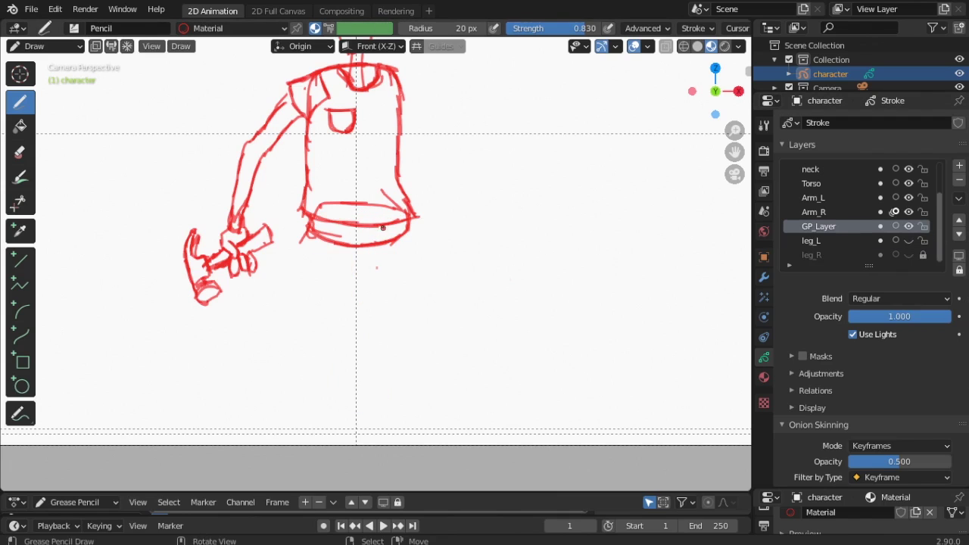
left_click_drag(380, 224, 379, 241)
left_click_drag(387, 224, 389, 240)
Step: Add another new layer and move it up the stack to just above the neck layer
left_click(959, 165)
left_click(959, 220)
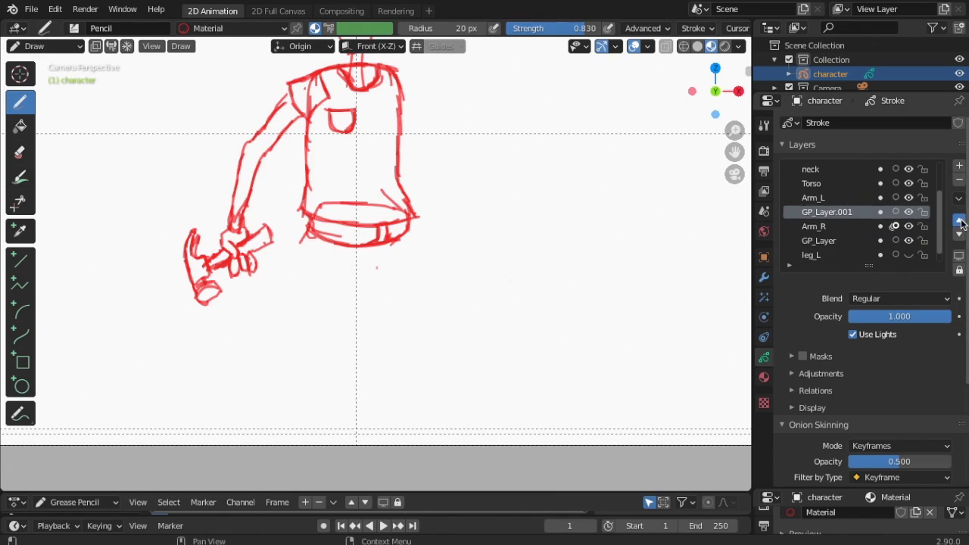
left_click(958, 219)
left_click(959, 219)
left_click(959, 219)
Step: Sketch a collar around both sides of the character's neck on the new layer
middle_click_drag(522, 282, 516, 436, "shift")
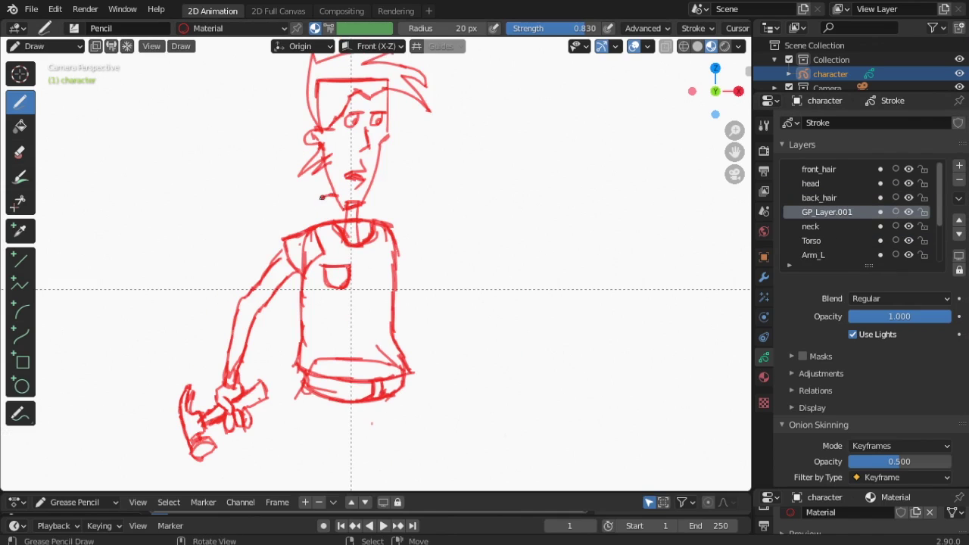
mouse_move(321, 198)
left_mouse_down()
mouse_move(354, 234)
mouse_move(339, 236)
left_mouse_up()
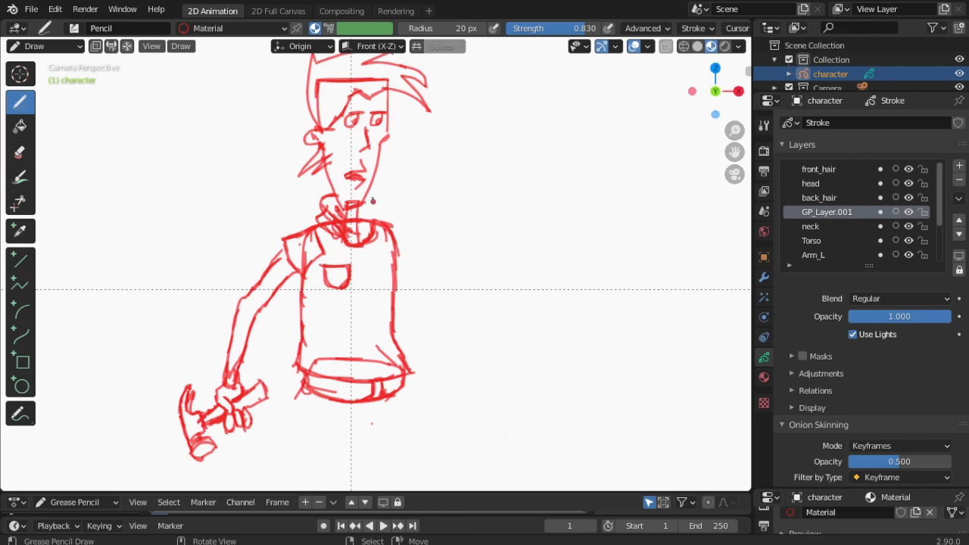
mouse_move(368, 194)
left_mouse_down()
mouse_move(377, 212)
mouse_move(367, 221)
left_mouse_up()
left_click_drag(363, 207, 356, 224)
Step: Make the leg_L and leg_R layers visible again
scroll(938, 233, "down", 4)
left_click(908, 241)
left_click(908, 255)
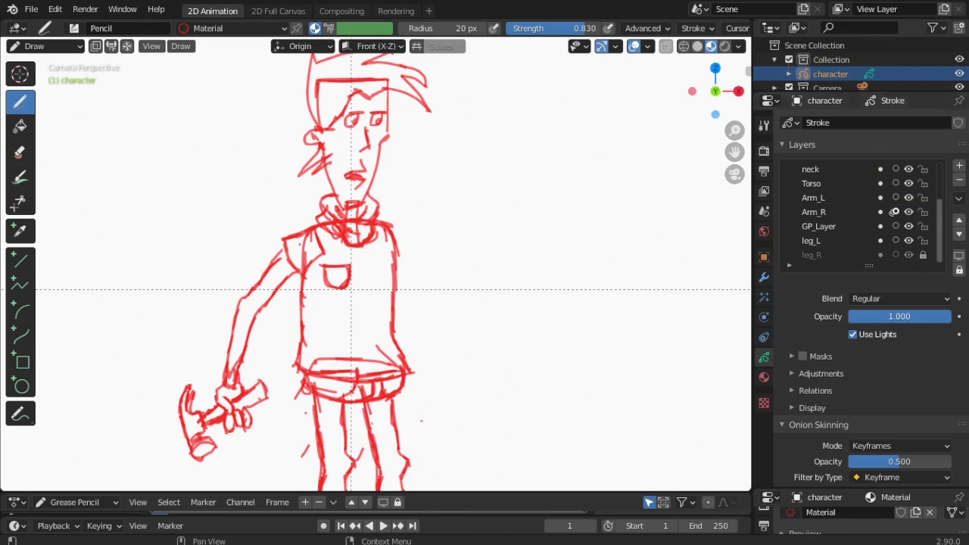
scroll(460, 392, "down", 5)
scroll(390, 339, "up", 3)
scroll(401, 367, "down", 1)
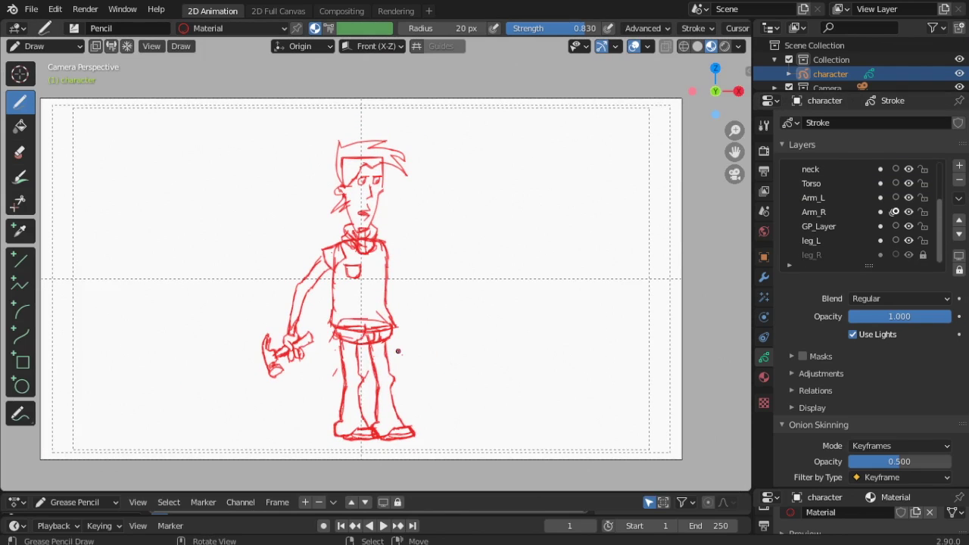
Step: In Edit Mode, lock every layer except Arm_R and select all strokes of the arm holding the hammer
scroll(819, 258, "up", 1)
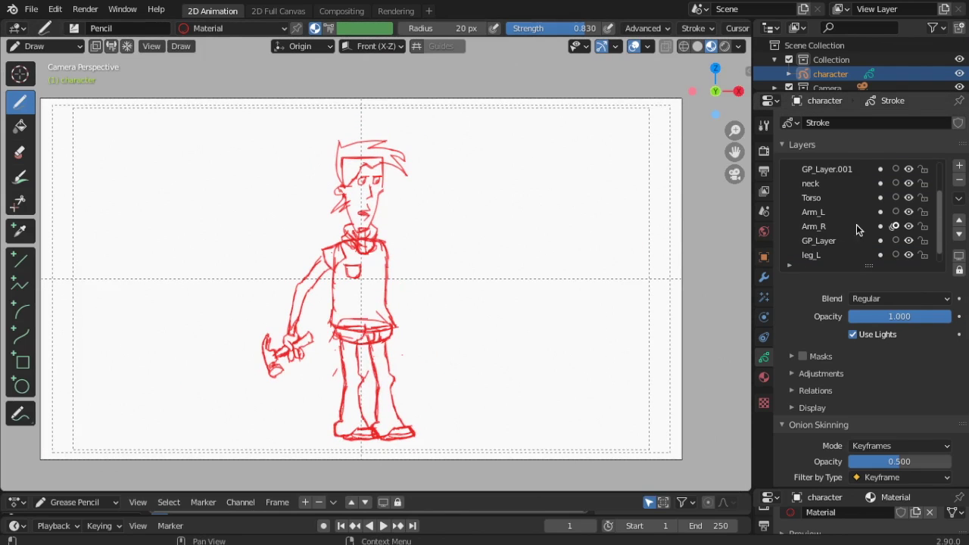
left_click(846, 213)
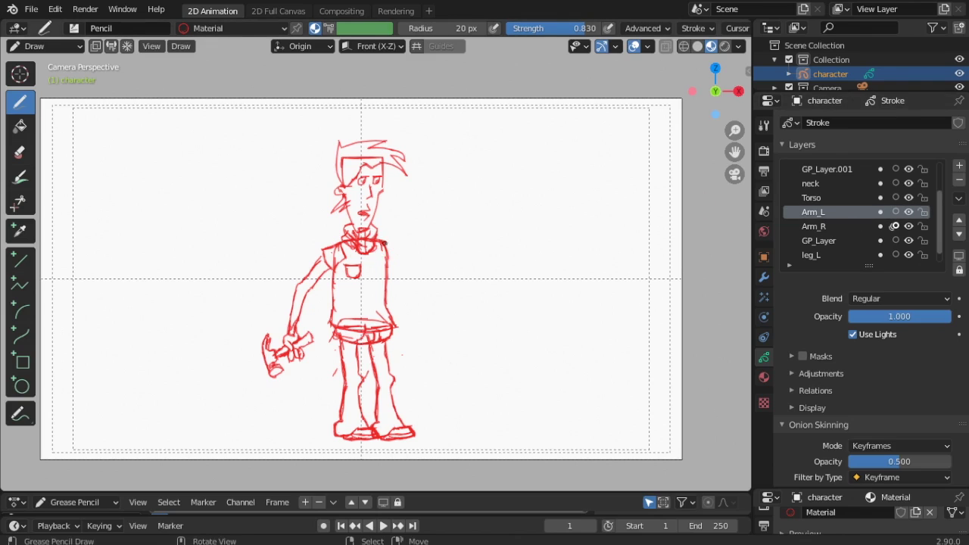
left_click(840, 227)
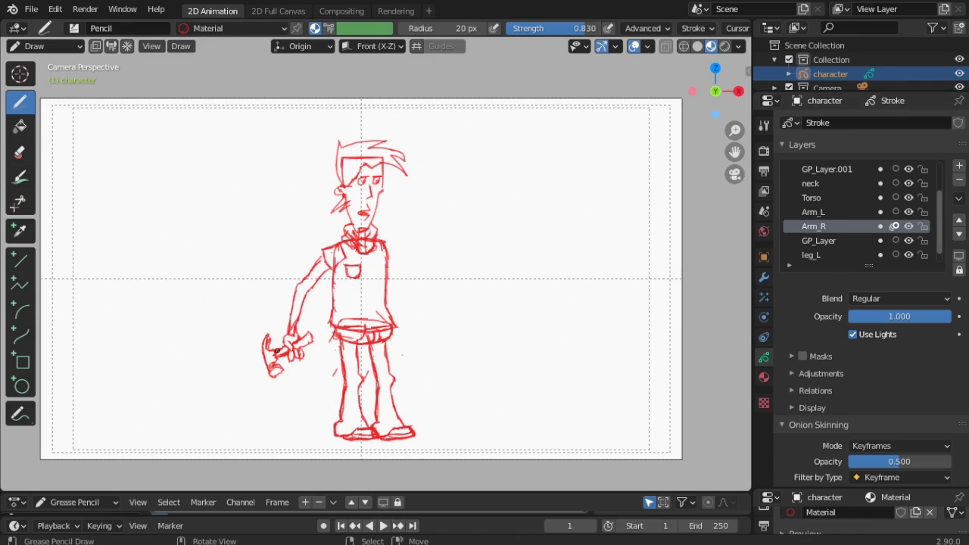
left_click(45, 46)
left_click(39, 78)
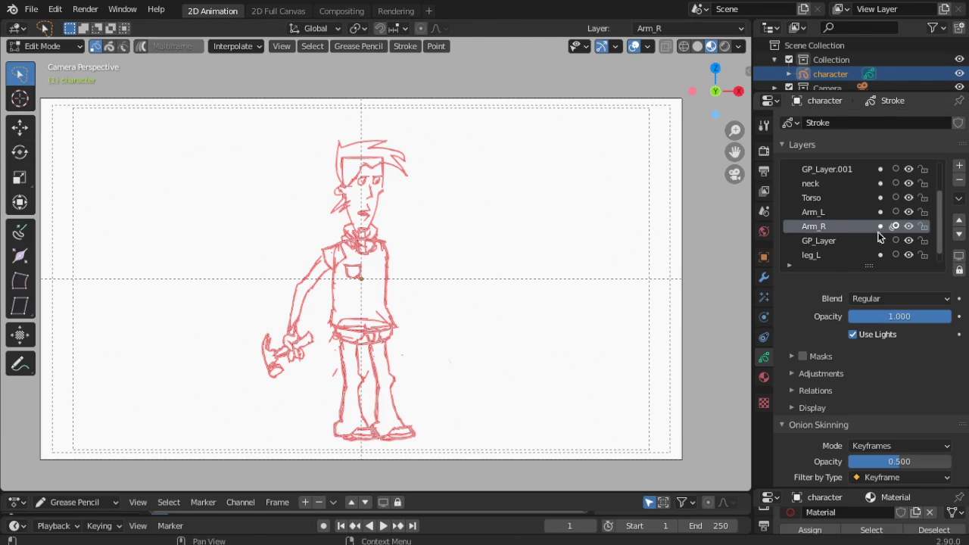
left_click(959, 198)
left_click(855, 275)
left_click(922, 226)
key("a")
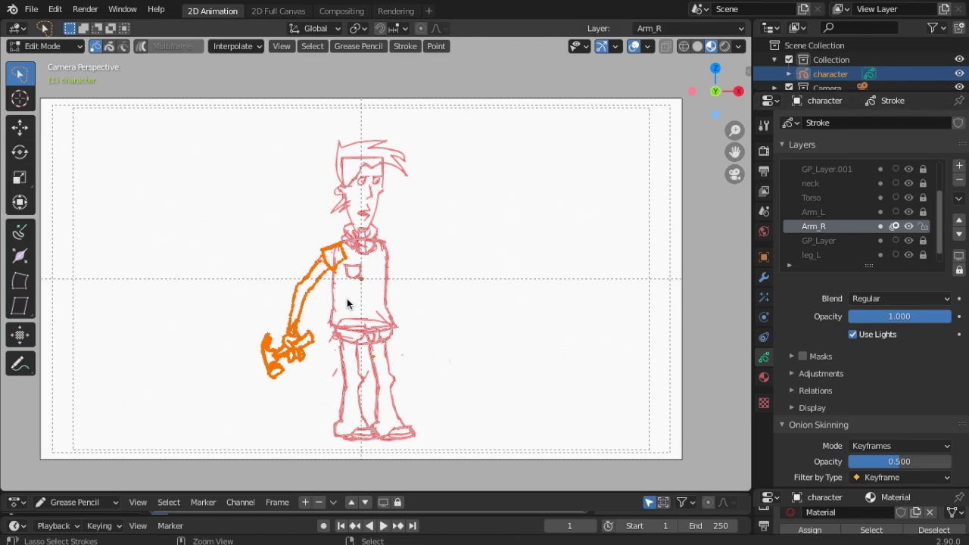
Step: Unlock the Arm_L layer, paste the copied arm into it and move the copy to the torso's opposite side
left_click(923, 211)
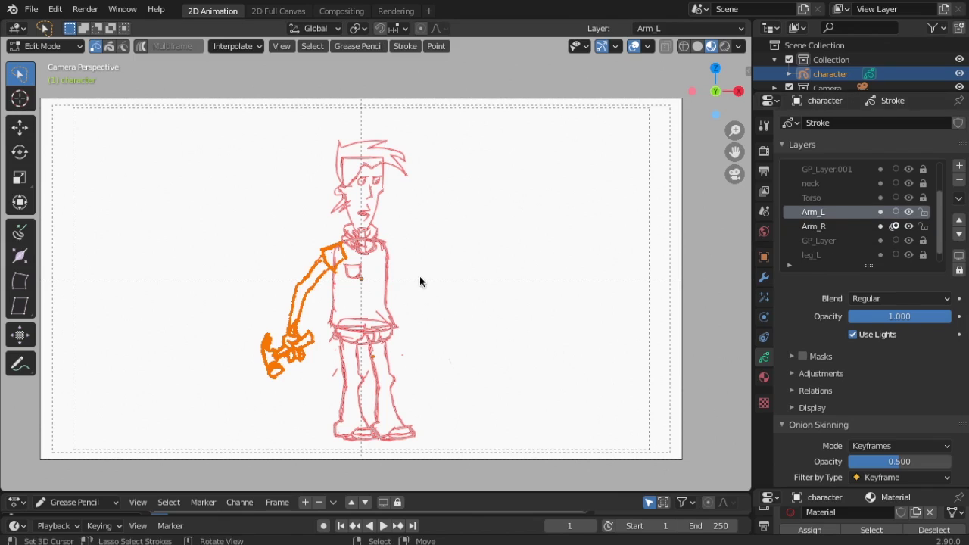
key("ctrl+v")
key("g")
left_click(577, 255)
left_click(401, 48)
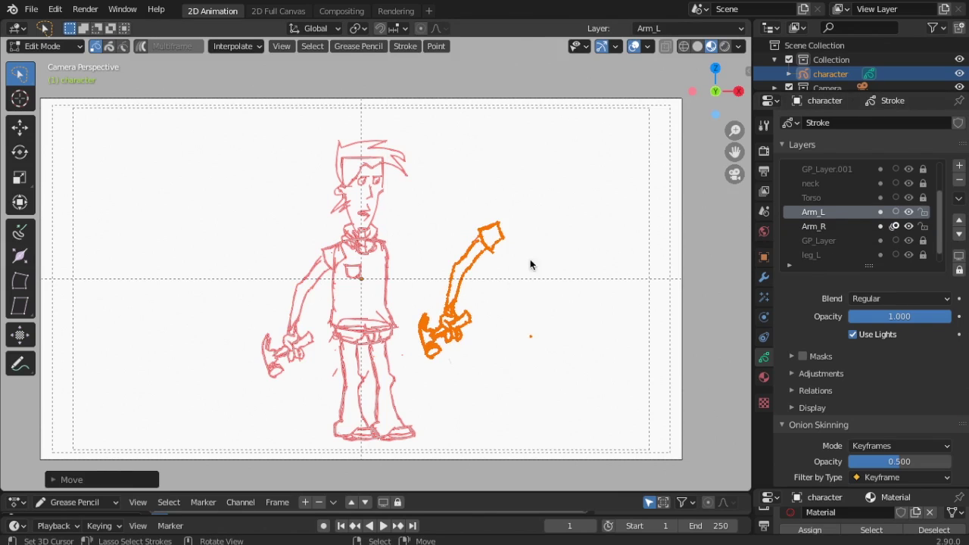
Step: Rotate the pasted arm around the global Z axis so it mirrors the original arm, checking it from the side
key("r")
key("z")
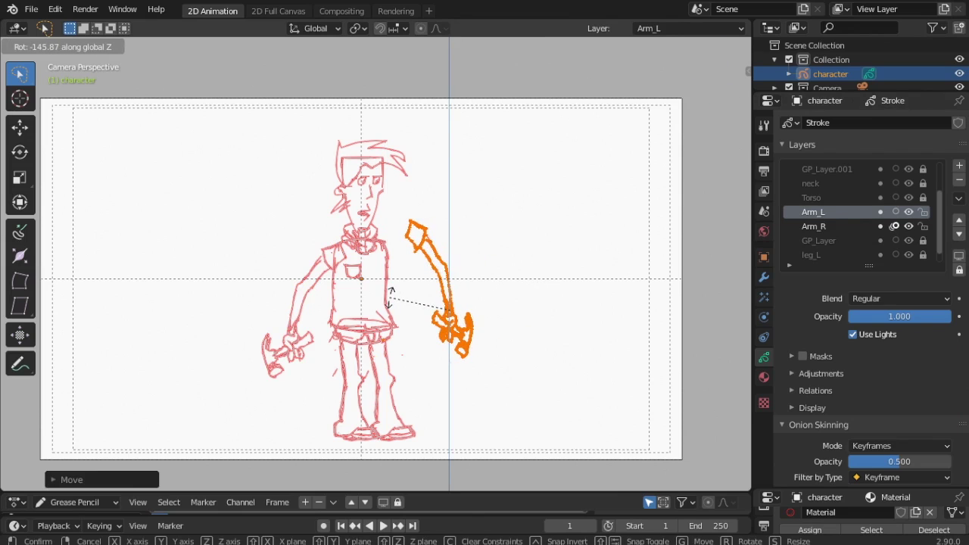
left_click(392, 297)
key("KP_3")
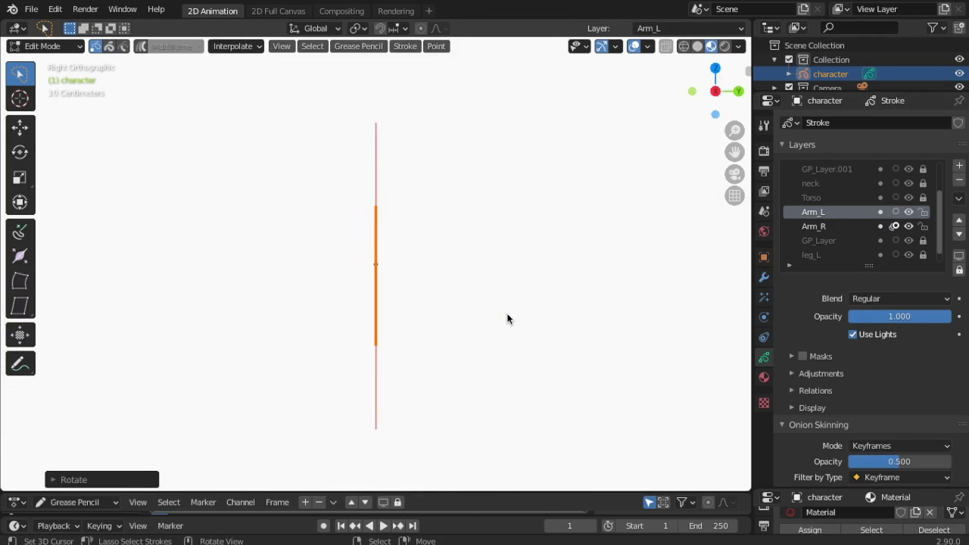
key("KP_0")
Step: Move the mirrored arm onto the torso's free shoulder
left_click(43, 46)
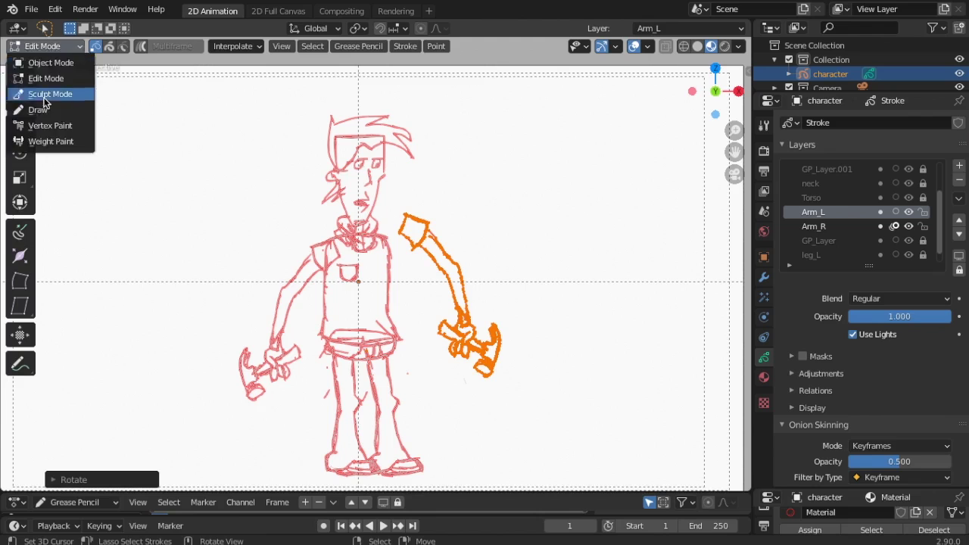
left_click(42, 109)
key("Tab")
key("g")
left_click(569, 331)
Step: Switch to Draw mode and erase the hammer from the mirrored arm's hand on the Arm_L layer
left_click(78, 46)
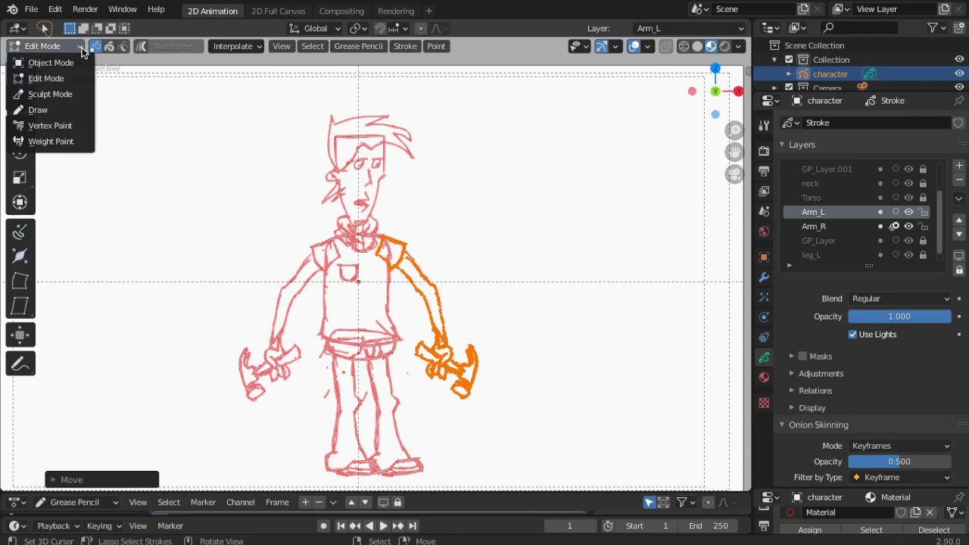
left_click(38, 110)
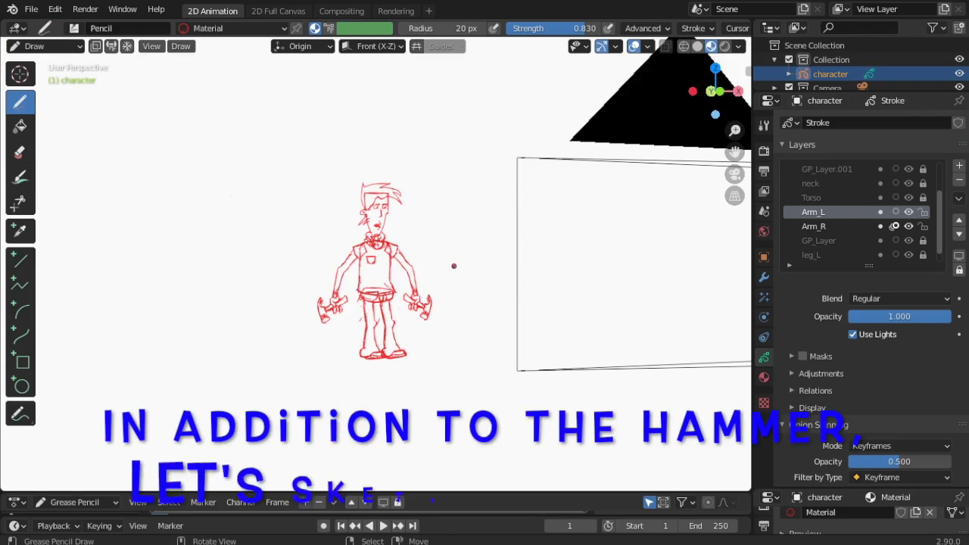
mouse_move(481, 370)
left_mouse_down("ctrl")
mouse_move(464, 382)
mouse_move(424, 355)
left_mouse_up("ctrl")
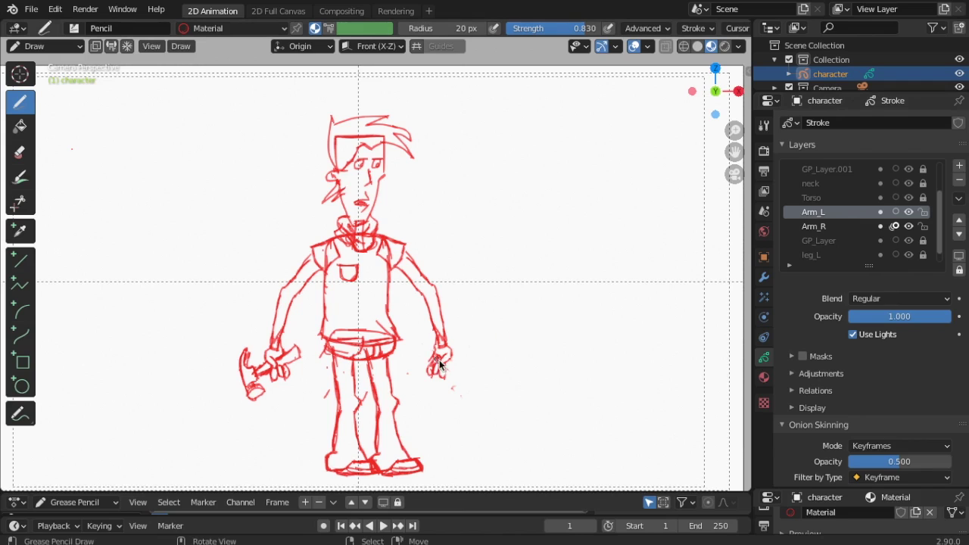
Step: Sketch a toolbox with a handle hanging from the empty hand, erasing stray marks around it
mouse_move(434, 364)
left_mouse_down()
mouse_move(450, 365)
mouse_move(422, 370)
left_mouse_up()
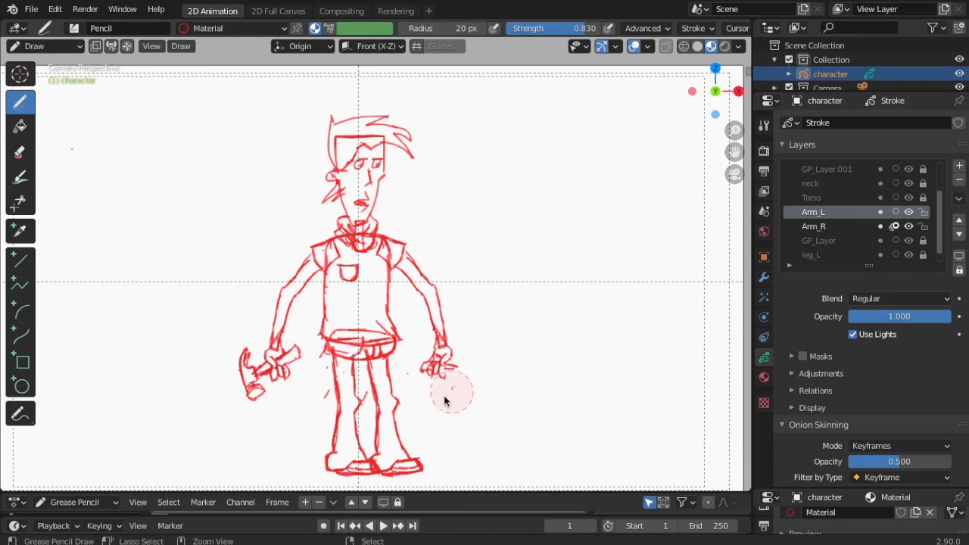
mouse_move(494, 388)
left_mouse_down()
mouse_move(463, 398)
mouse_move(499, 415)
mouse_move(457, 395)
mouse_move(472, 384)
mouse_move(447, 379)
left_mouse_up()
left_click_drag(447, 370, 458, 380)
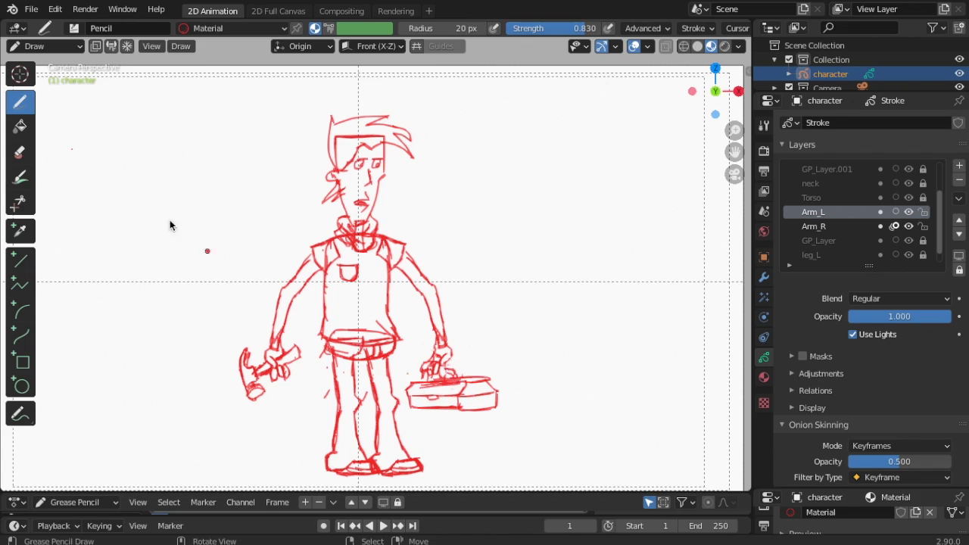
Step: In Sculpt Mode, set the Push brush radius to 125 px and push the toolbox's outer end inward
left_click(45, 46)
left_click(43, 93)
key("f")
left_click(614, 336)
mouse_move(494, 397)
left_mouse_down()
mouse_move(480, 402)
mouse_move(441, 368)
mouse_move(409, 372)
left_mouse_up()
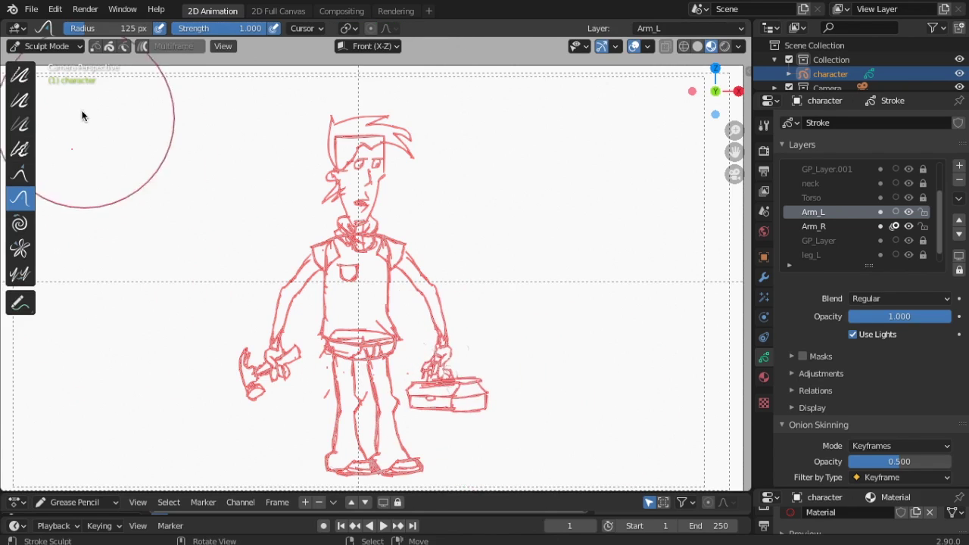
Step: Return to Draw mode and touch up the toolbox outline with extra strokes
left_click(46, 46)
left_click(46, 107)
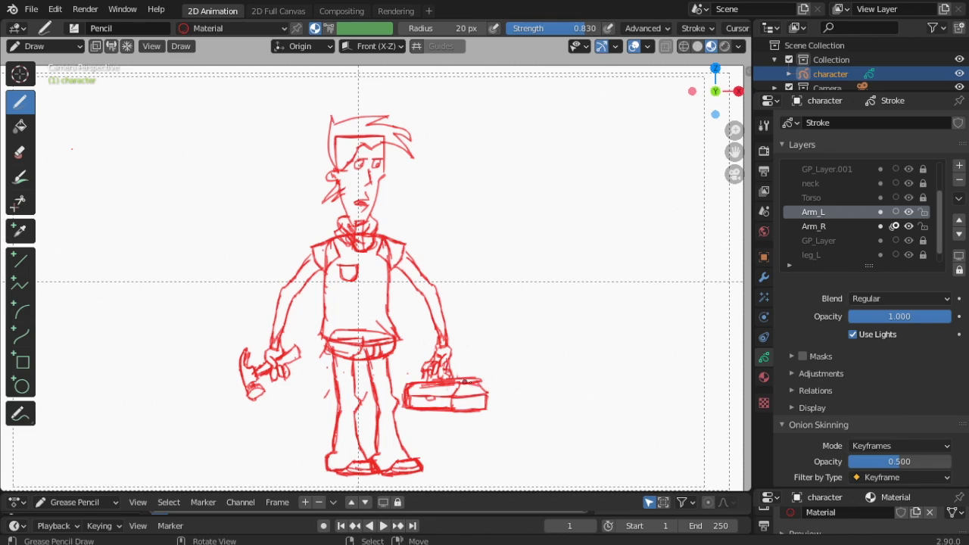
scroll(371, 280, "down", 1)
Step: In Sculpt Mode, lock all layers except leg_L and leg_R and push the legs and feet lower
left_click(76, 46)
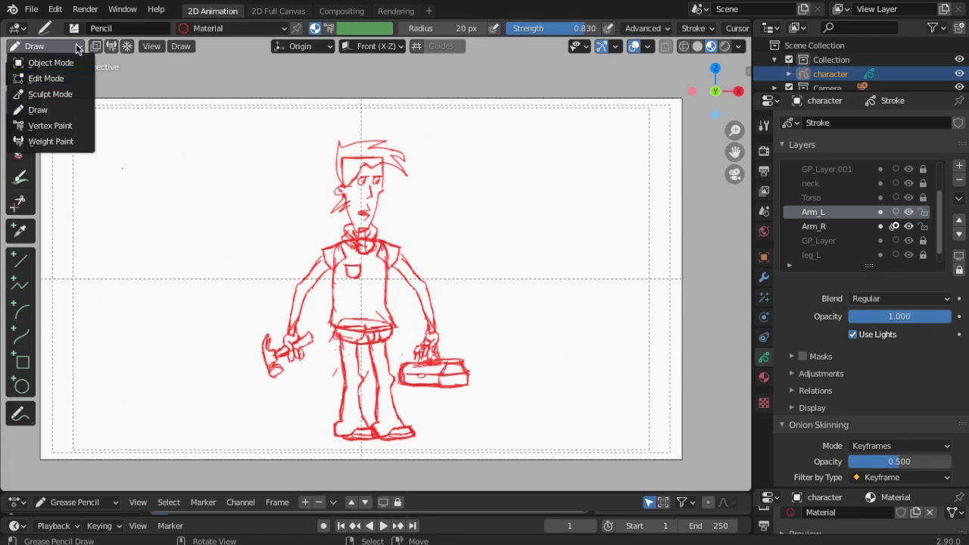
left_click(46, 94)
scroll(863, 230, "down", 1)
left_click(958, 199)
left_click(881, 272)
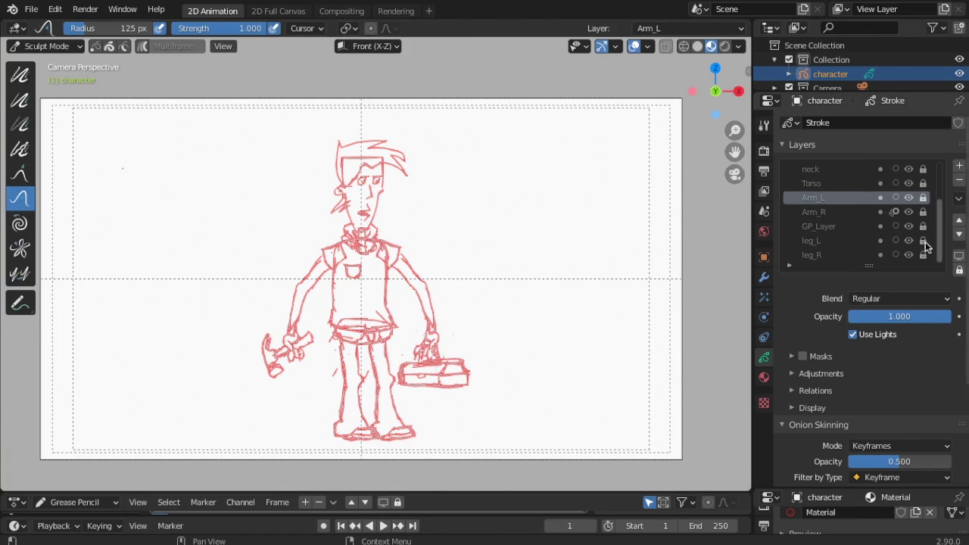
left_click_drag(922, 241, 922, 254)
mouse_move(364, 416)
left_mouse_down()
mouse_move(360, 428)
mouse_move(365, 335)
mouse_move(361, 449)
left_mouse_up()
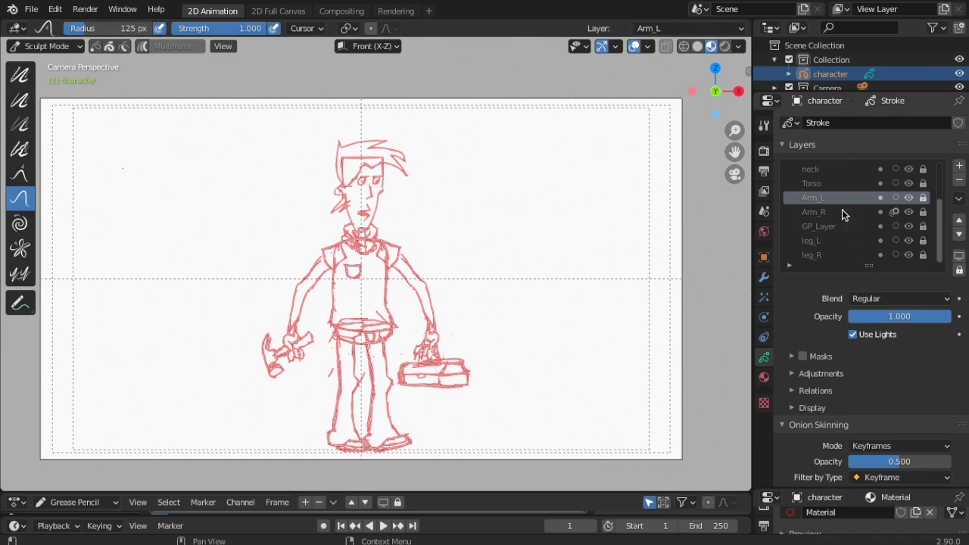
Step: Select the belt's layer, GP_Layer, and move it up the stack to directly above Torso
left_click(880, 230)
left_click(958, 220)
left_click(958, 220)
left_click(958, 220)
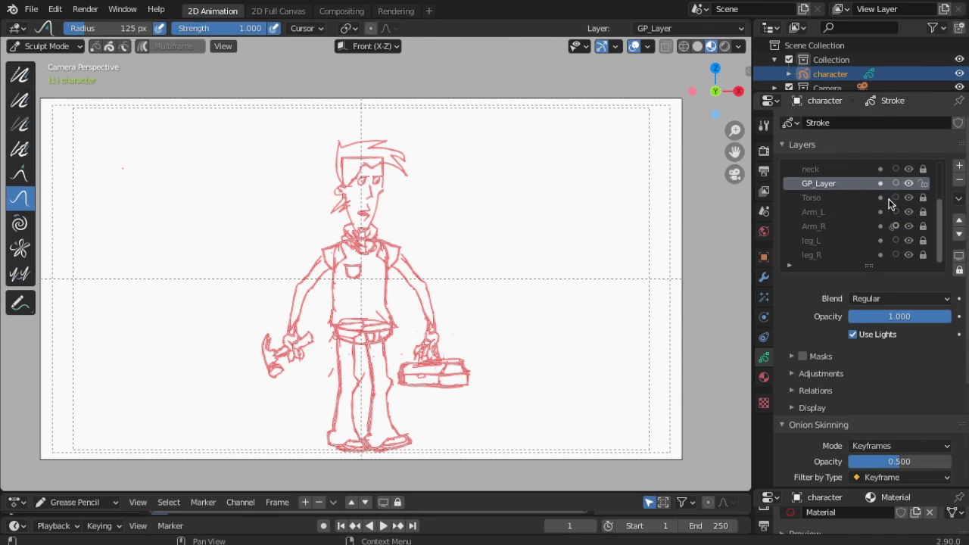
Step: Unlock the Torso layer, push the belt and the torso's lower edge into alignment with the Push brush, and return to Draw mode
left_click(922, 198)
mouse_move(365, 337)
left_mouse_down()
mouse_move(364, 325)
mouse_move(378, 325)
left_mouse_up()
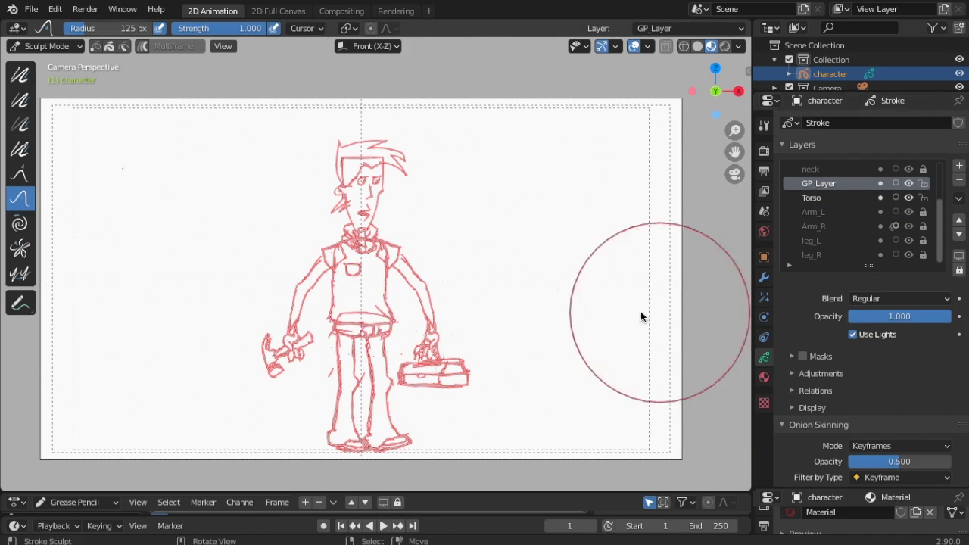
left_click(47, 46)
left_click(38, 110)
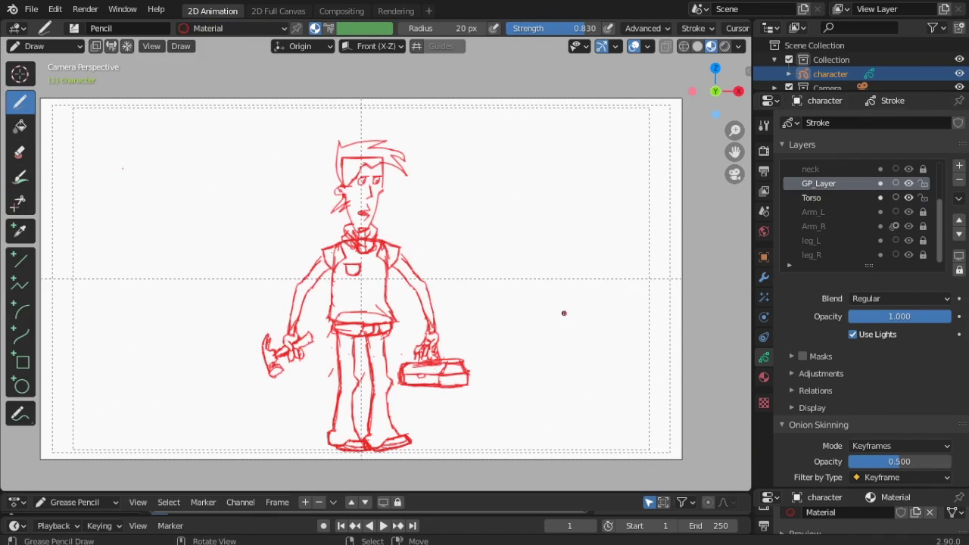
Step: Lock Torso, unlock Arm_L, and in Edit Mode move the forearm, hand and toolbox slightly up before returning to Draw mode
left_click(908, 226)
left_click(908, 226)
left_click(909, 211)
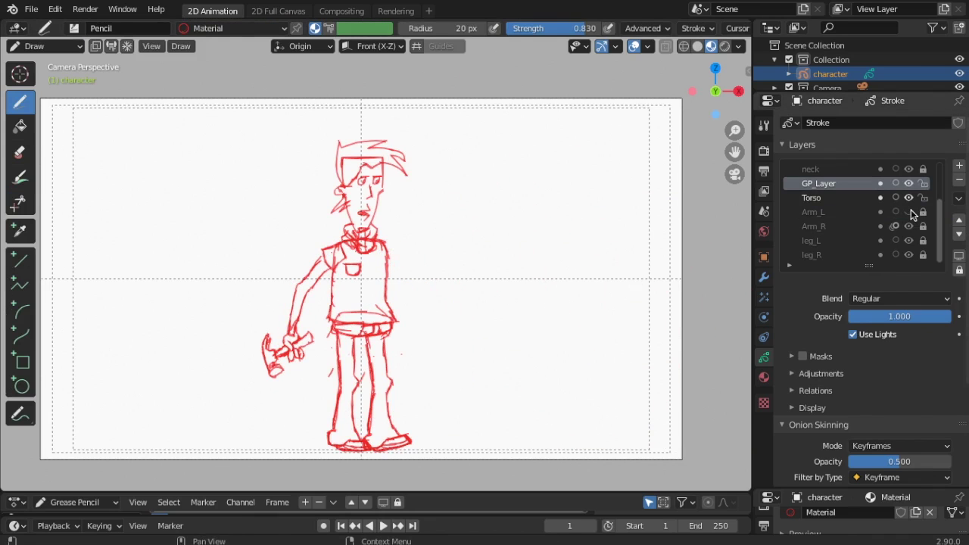
left_click(909, 212)
left_click(922, 212)
left_click(922, 198)
left_click(46, 47)
left_click(46, 76)
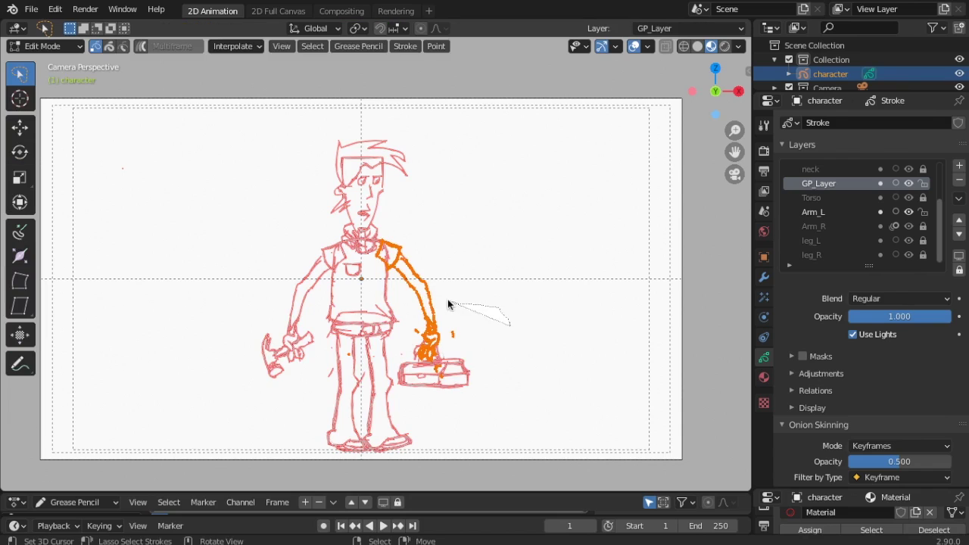
key("g")
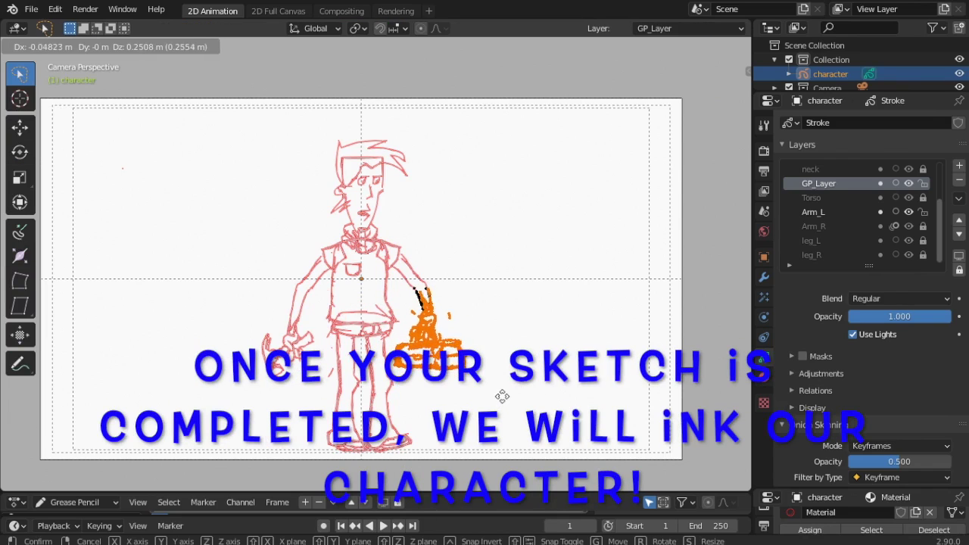
left_click(503, 411)
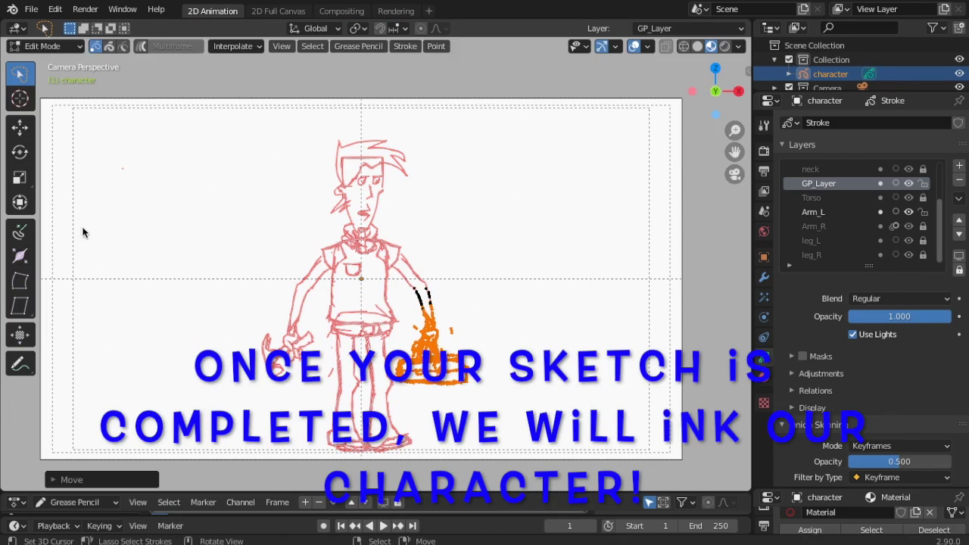
left_click(45, 46)
left_click(45, 107)
Step: Make Arm_R the active layer, move its hand and hammer slightly down in Edit Mode, and return to Draw mode
scroll(500, 308, "down", 2)
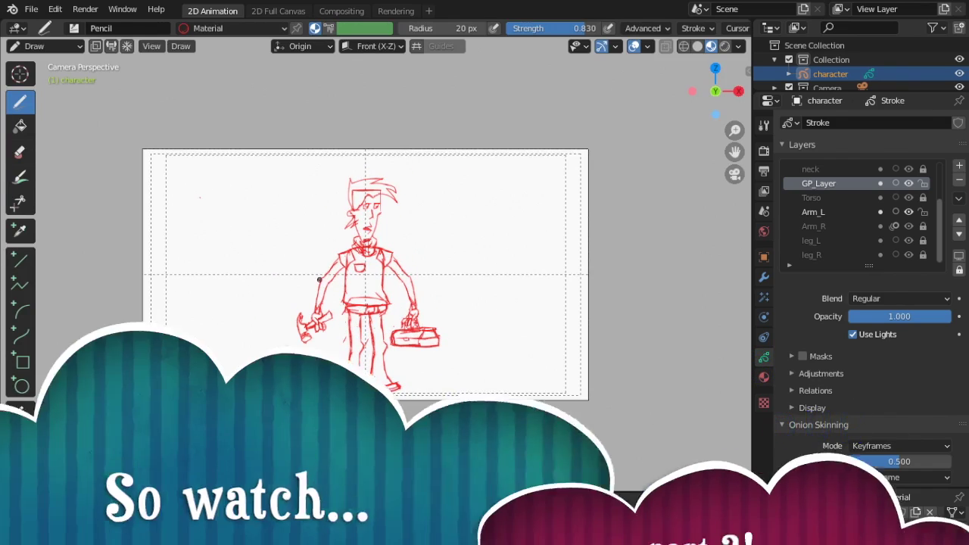
left_click(833, 227)
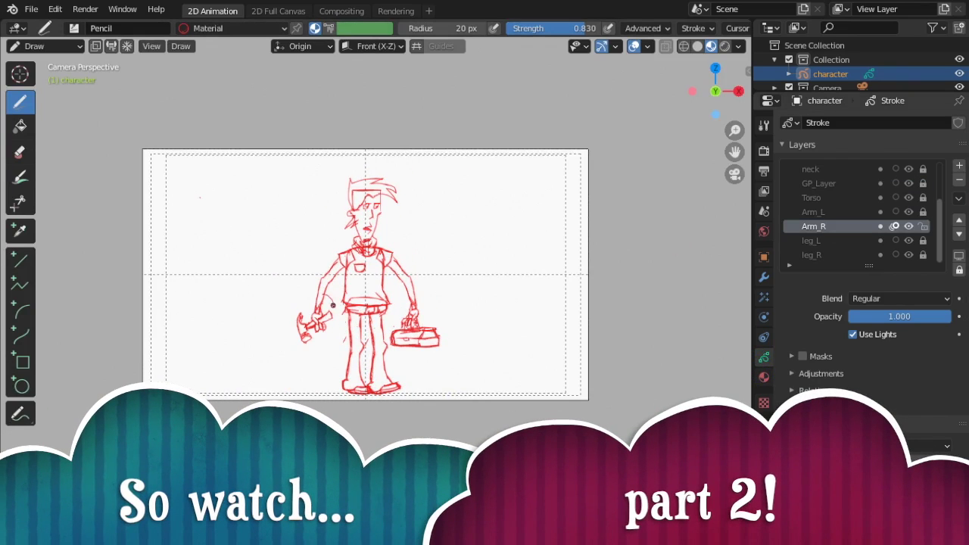
key("Tab")
left_click_drag(274, 343, 294, 354)
key("g")
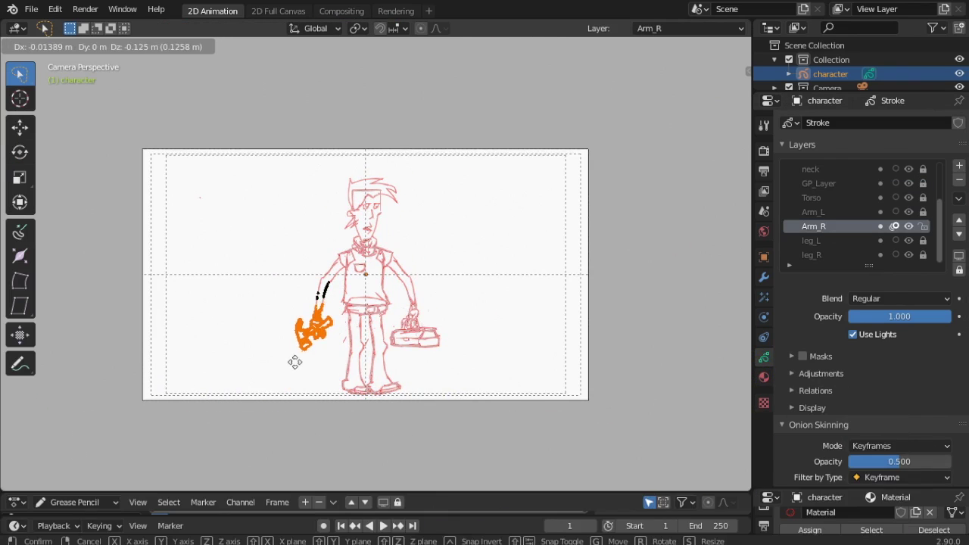
left_click(295, 361)
left_click(75, 47)
left_click(47, 108)
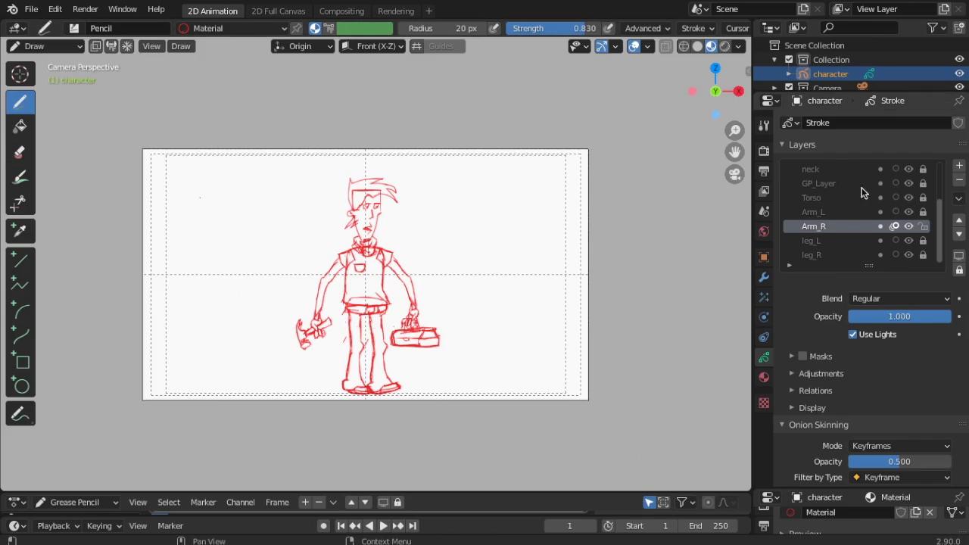
Step: Make head the active layer, enter Edit Mode, unlock front_hair and back_hair, and select all strokes on the three layers
scroll(853, 203, "up", 4)
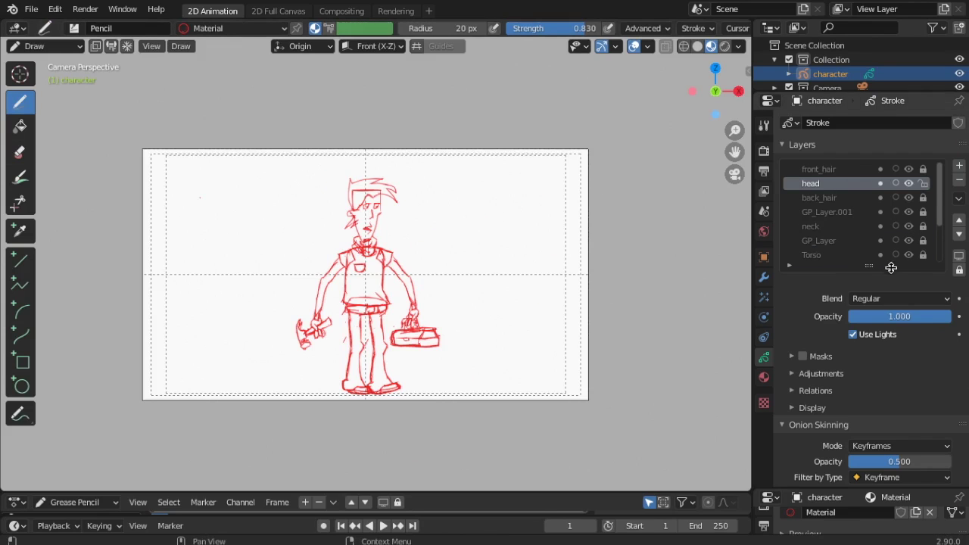
scroll(924, 227, "down", 4)
scroll(425, 257, "up", 2)
left_click(44, 45)
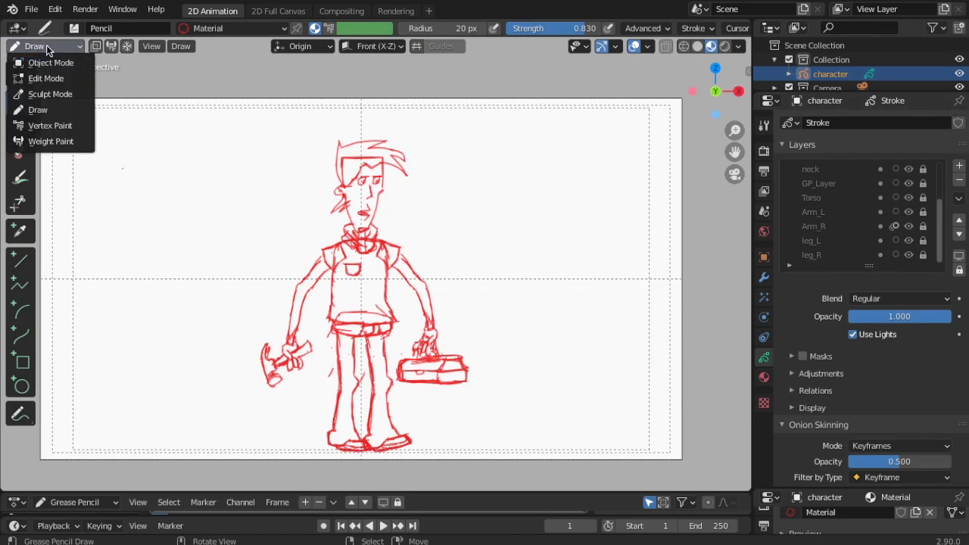
left_click(34, 78)
left_click(373, 198)
scroll(900, 197, "up", 4)
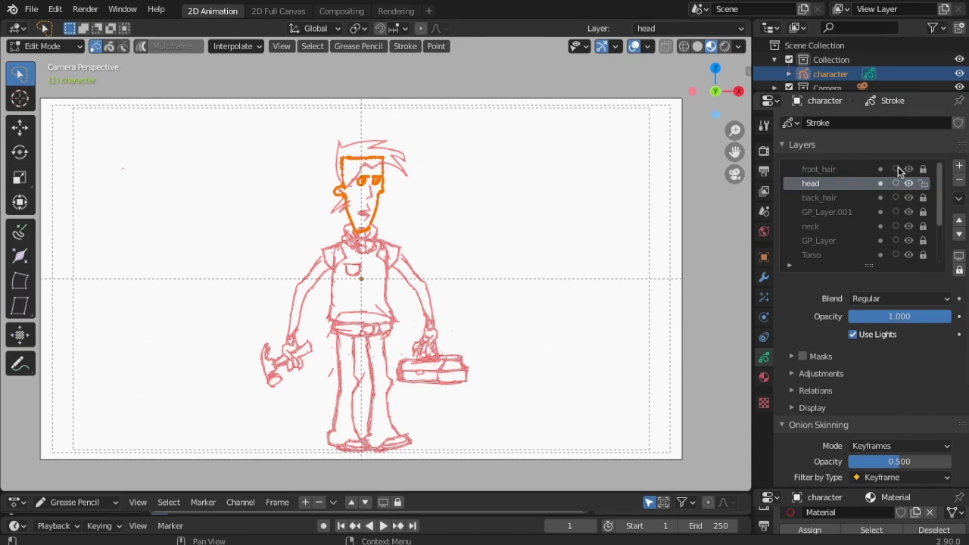
left_click(922, 168)
key("a")
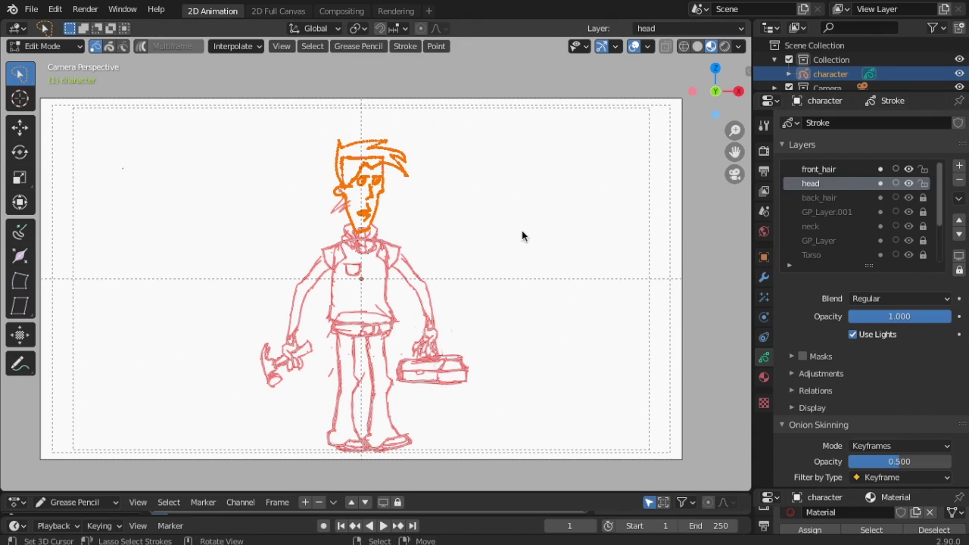
left_click(922, 198)
key("a")
Step: Scale the head and hair up about 1.13 times, shift them slightly up, enlarge them a little more, and return to Draw mode
key("s")
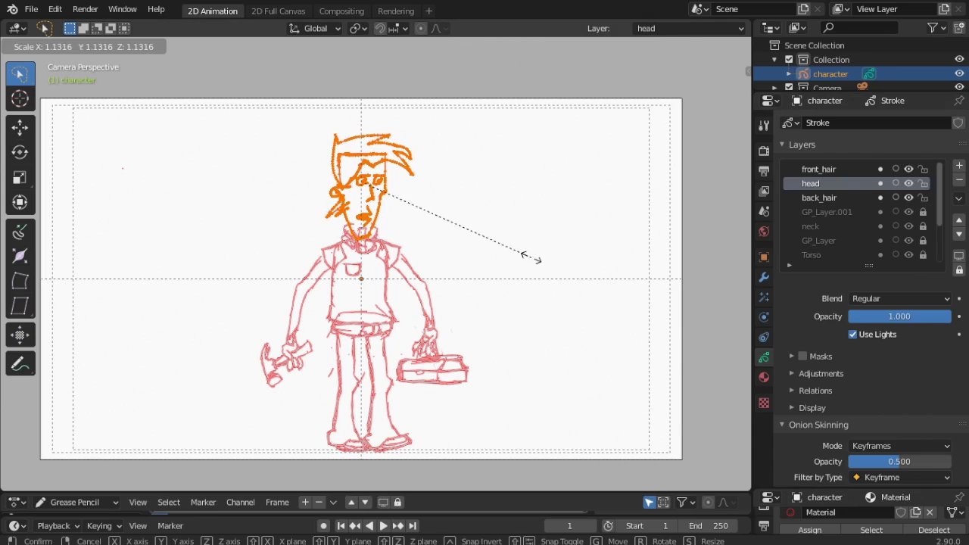
left_click(530, 258)
key("g")
left_click(521, 254)
key("s")
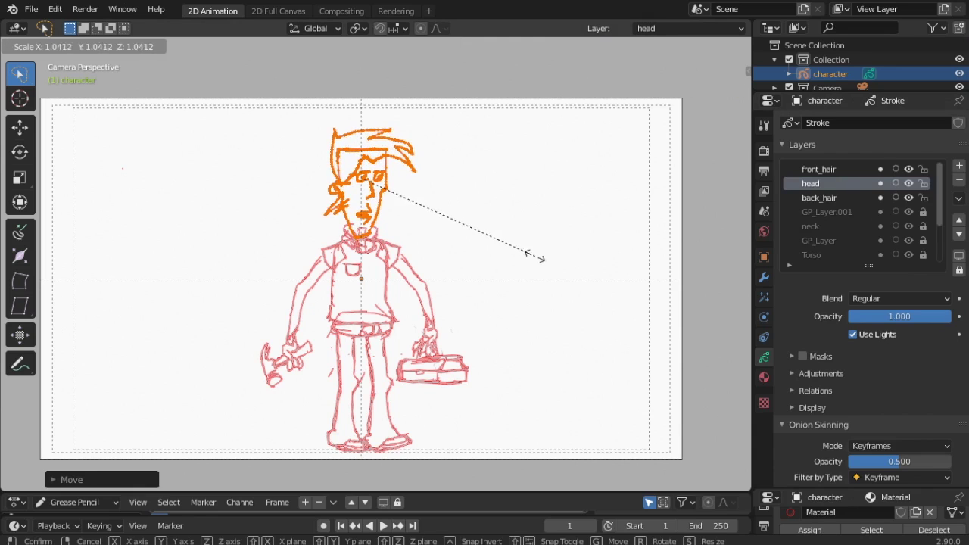
left_click(529, 253)
left_click(50, 47)
left_click(48, 107)
scroll(583, 274, "down", 1)
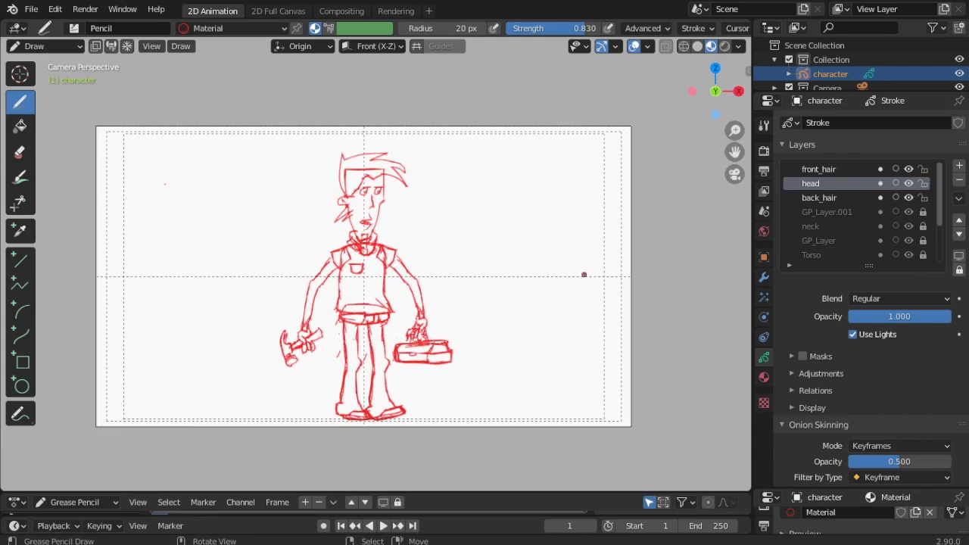
scroll(584, 275, "up", 1)
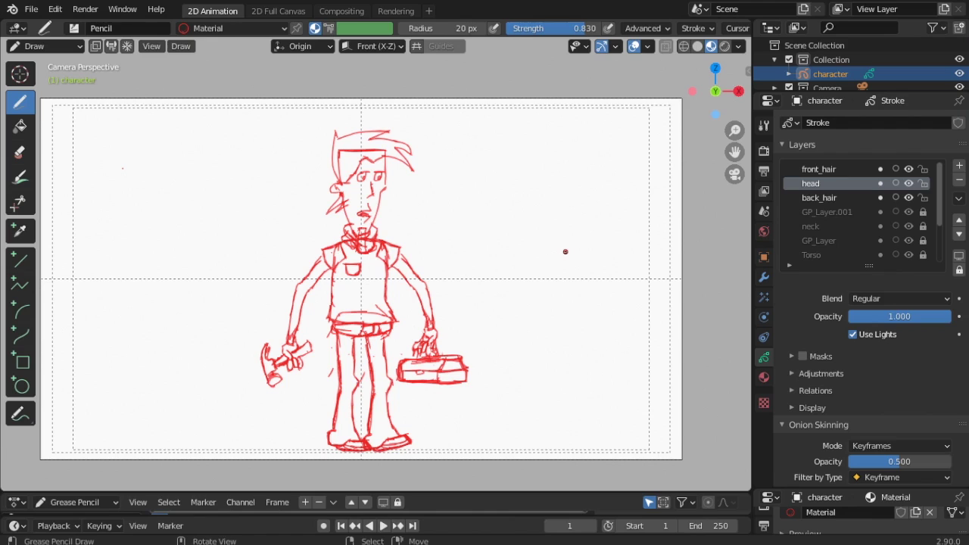